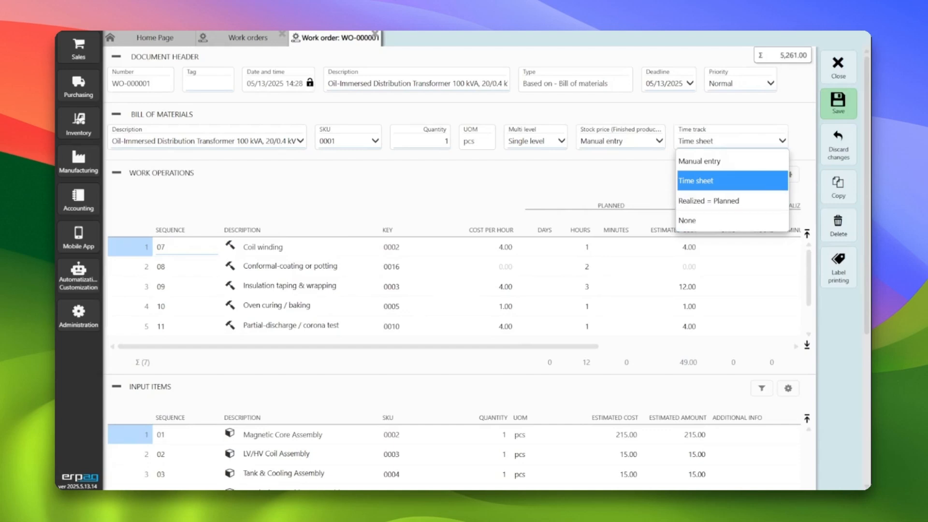
Set the work order's time track to Manual entry
left_click(740, 141)
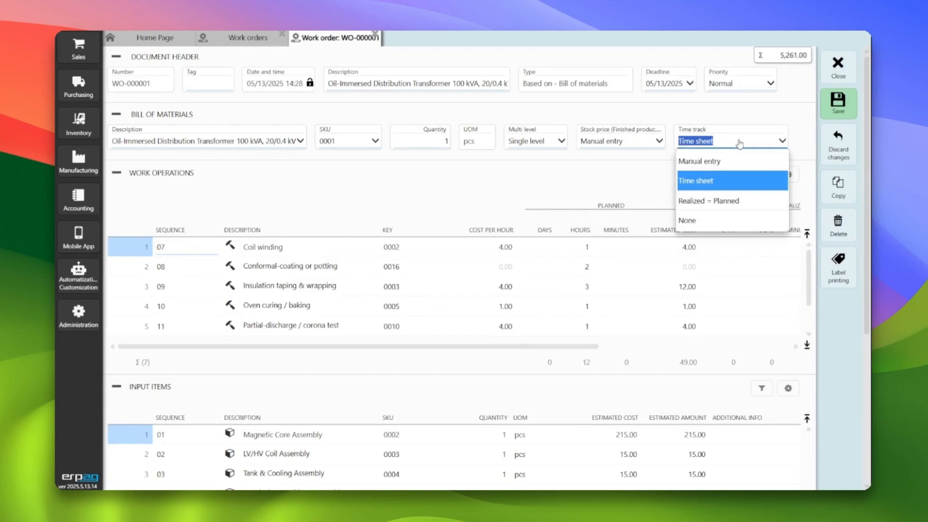
left_click(737, 142)
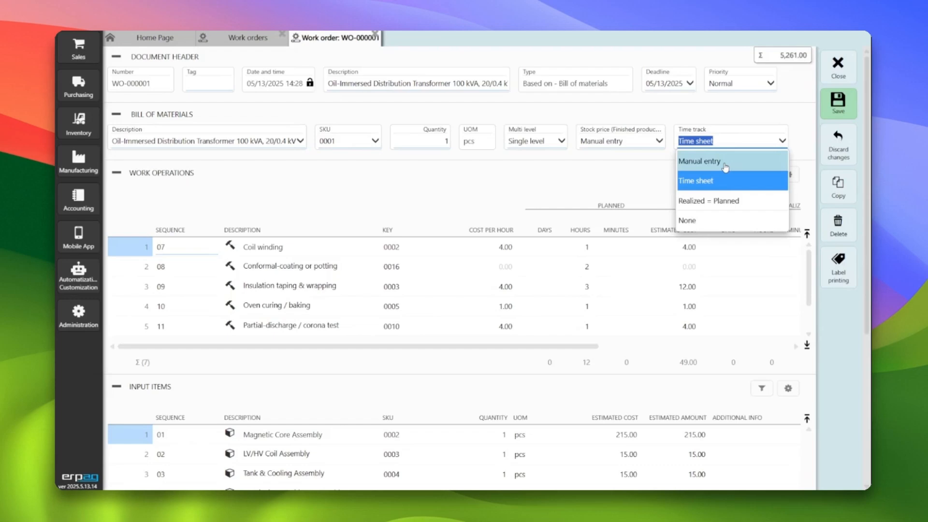
left_click(725, 166)
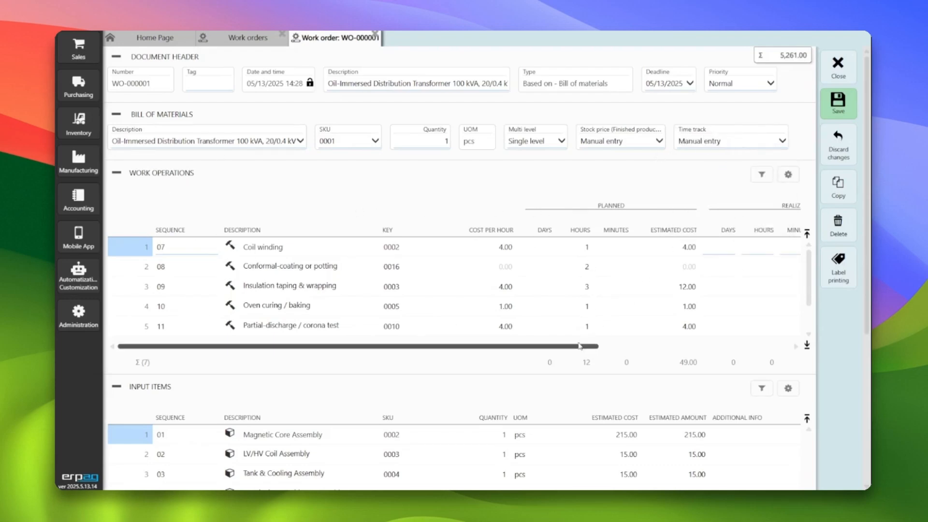
Enter realized times of 1 hour for Coil winding and 1 hour 45 minutes for Conformal-coating or potting
left_click_drag(578, 348, 686, 348)
left_click(610, 246)
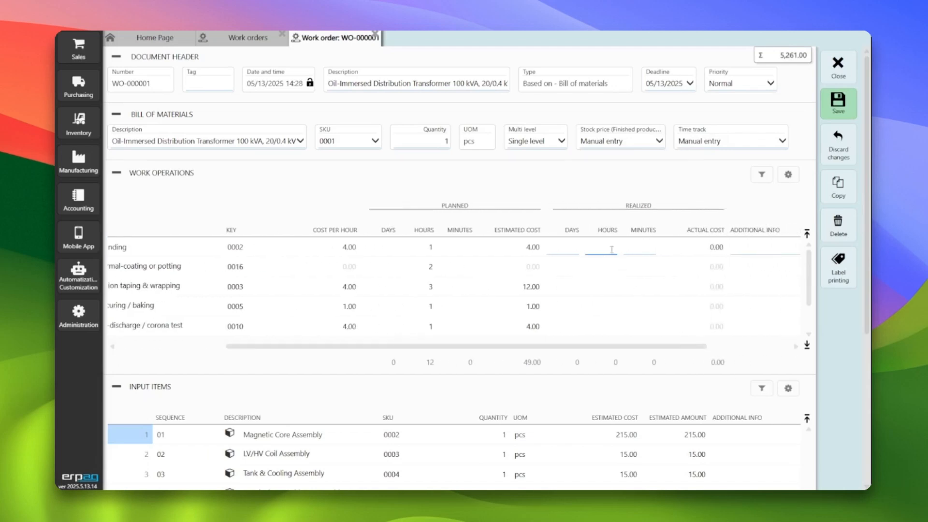
type("1")
left_click(612, 267)
type("1")
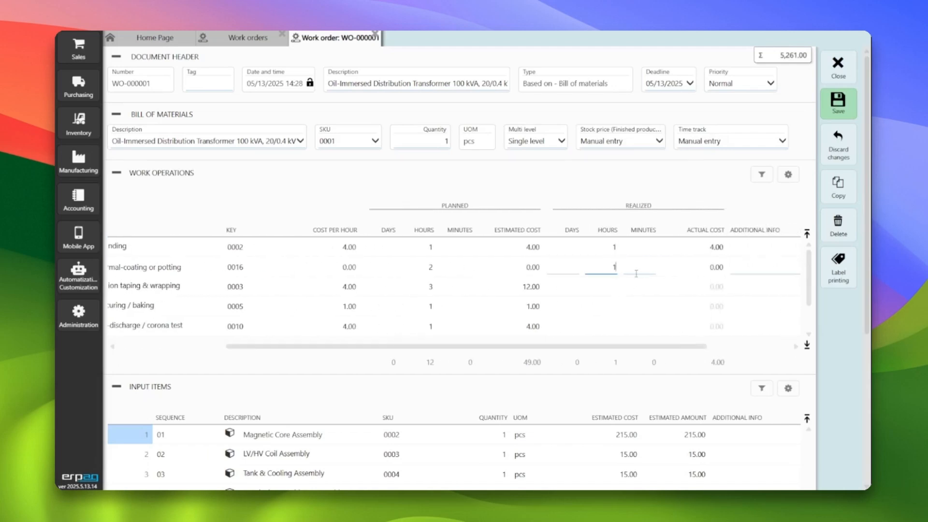
left_click(636, 271)
type("45")
Enter 3 realized hours for Insulation taping & wrapping and 2 for Oven curing / baking, and save the work order
left_click(616, 288)
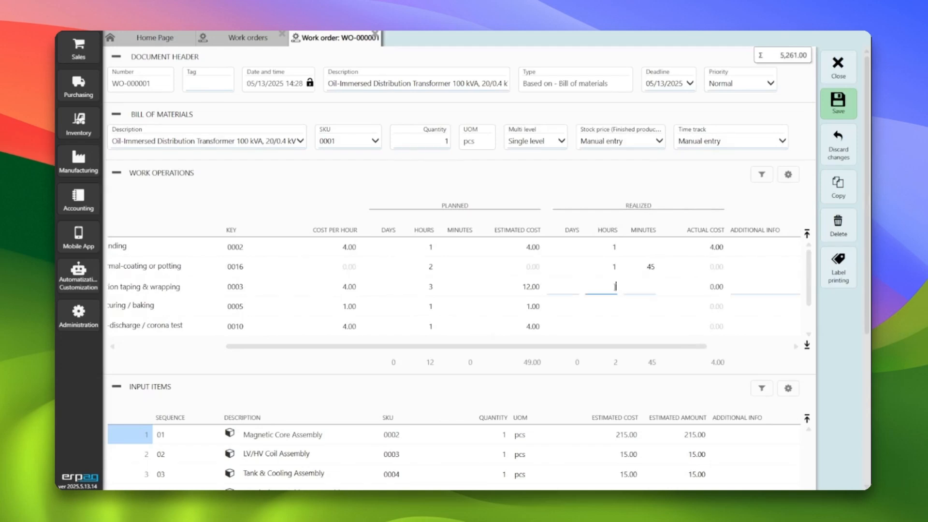
type("3")
left_click(636, 290)
left_click(613, 307)
type("2")
left_click(637, 312)
left_click(838, 103)
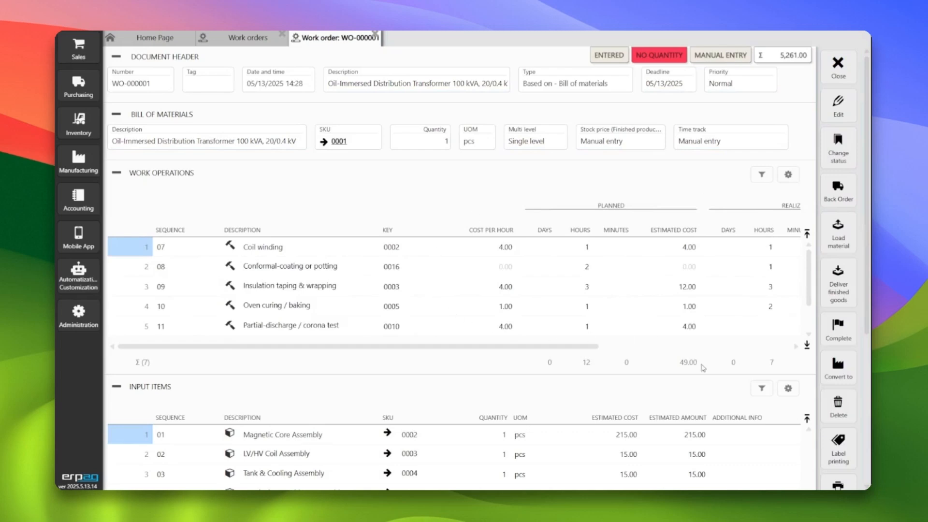
Reopen the work order for editing and set the finished product's stock price to Actual cost
left_click_drag(582, 347, 677, 348)
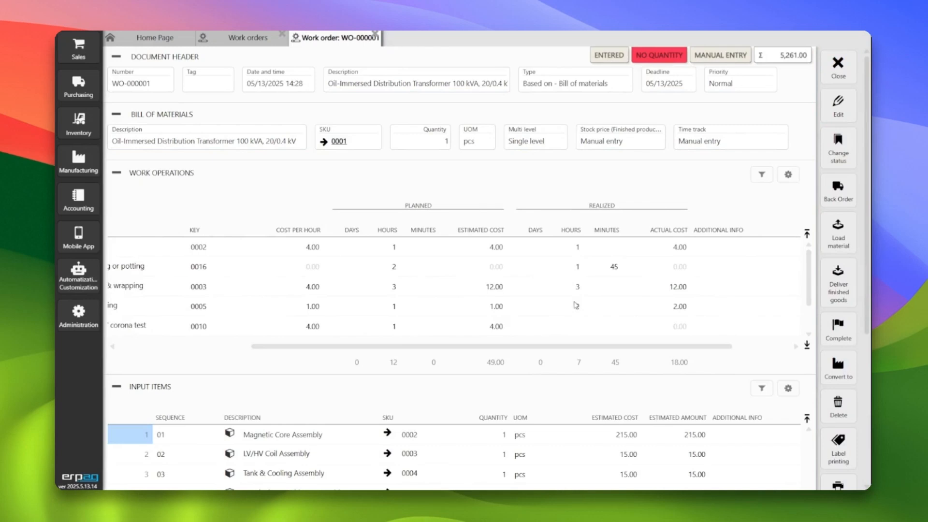
left_click_drag(579, 347, 444, 348)
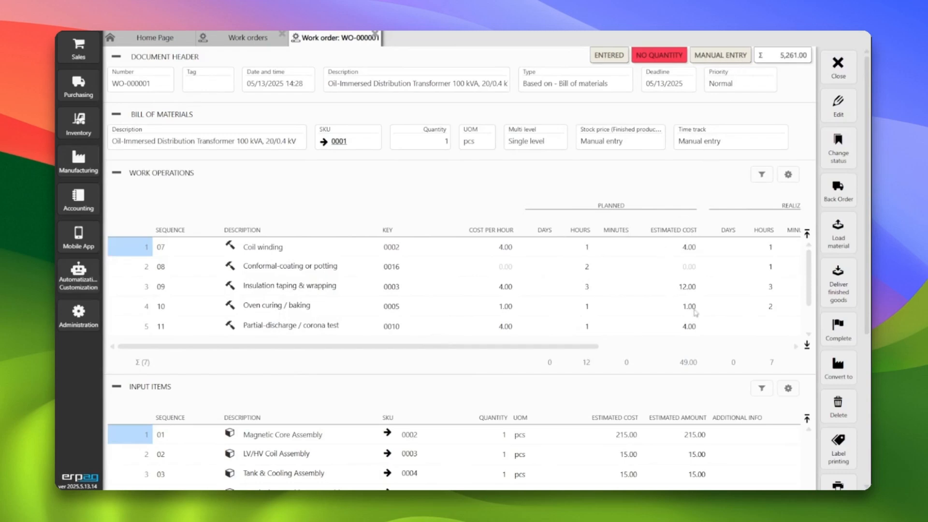
left_click(700, 349)
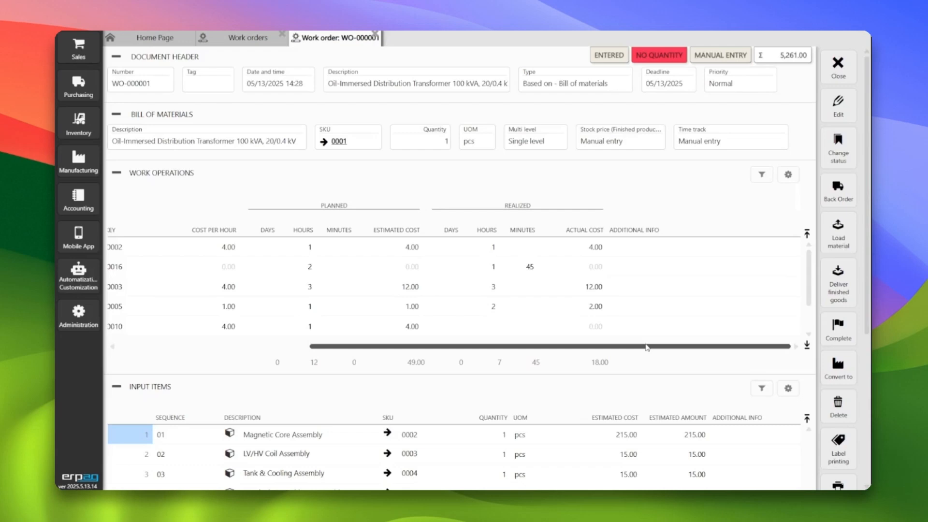
left_click_drag(646, 347, 587, 347)
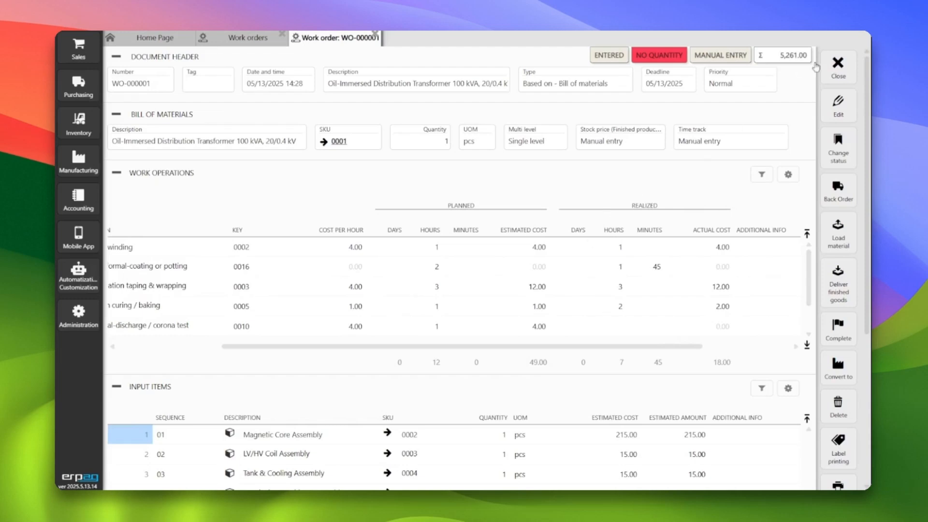
left_click(838, 106)
left_click(613, 141)
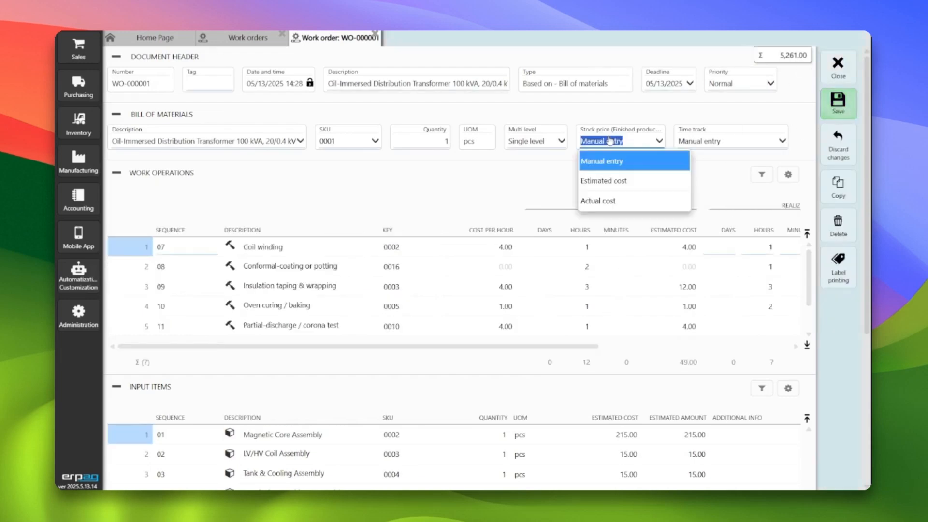
left_click(622, 201)
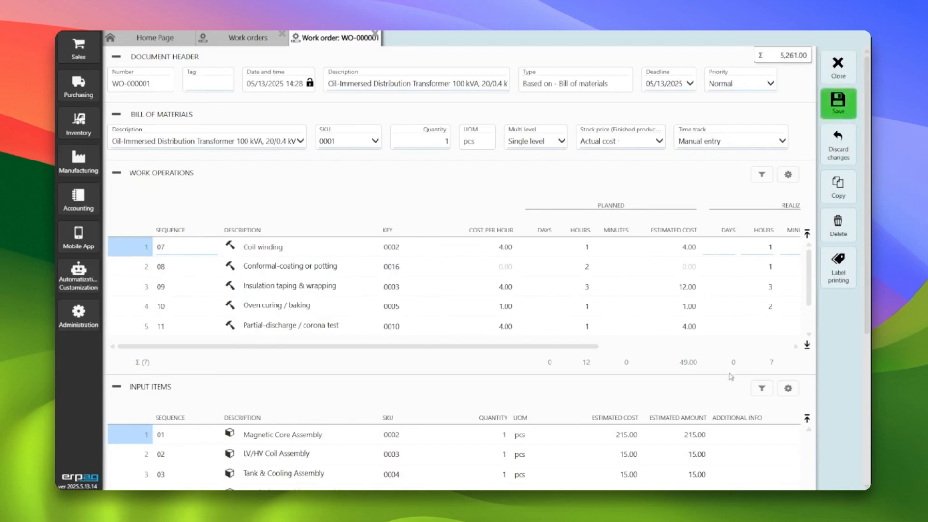
Set the finished product's stock price back to Manual entry
left_click(652, 347)
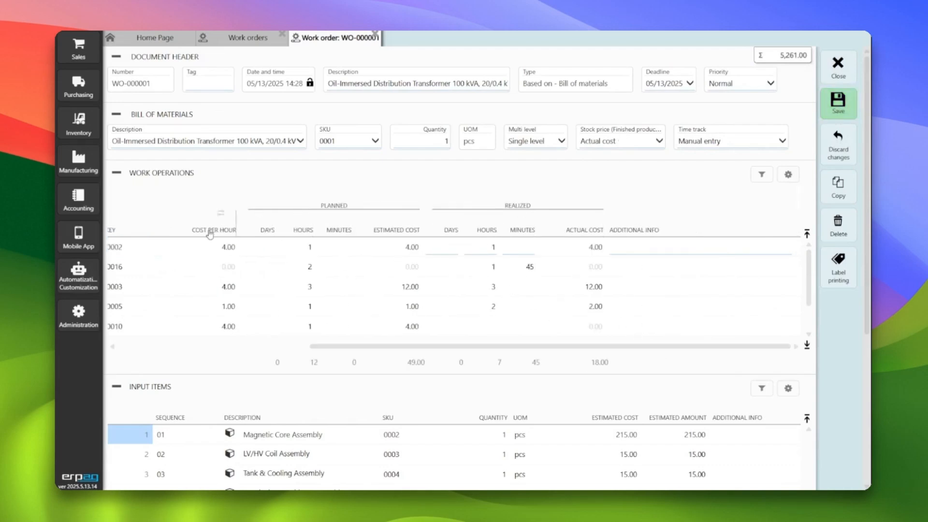
left_click_drag(358, 346, 201, 329)
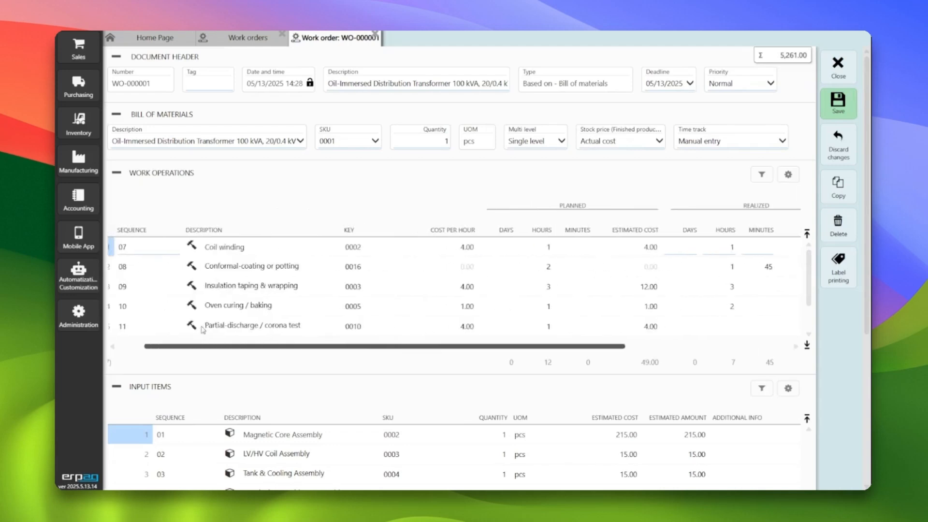
left_click(626, 143)
left_click(620, 162)
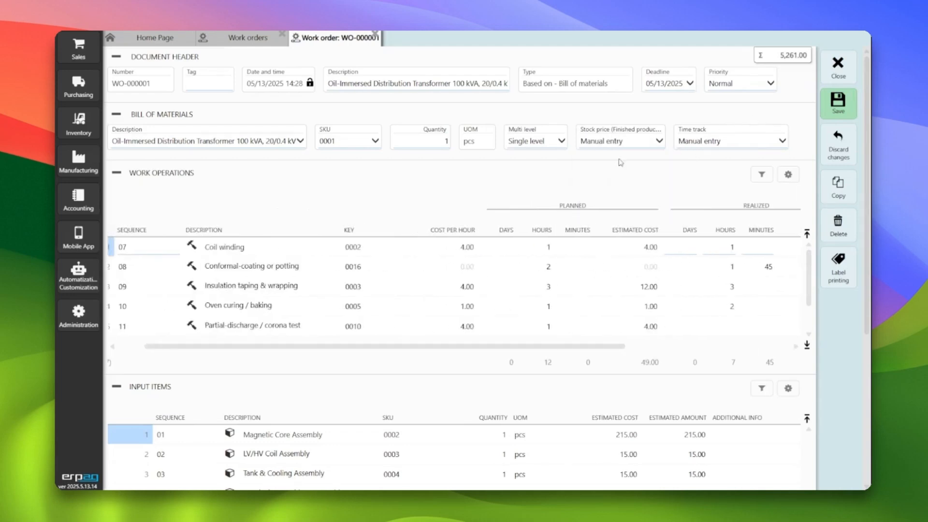
Set the work order's time track to Realized = Planned and view the realized times and costs
left_click(721, 144)
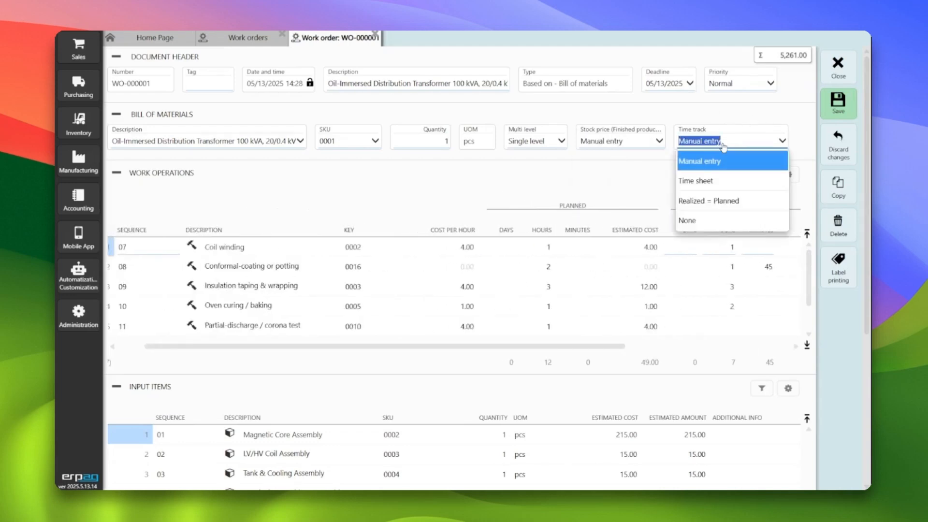
left_click(743, 202)
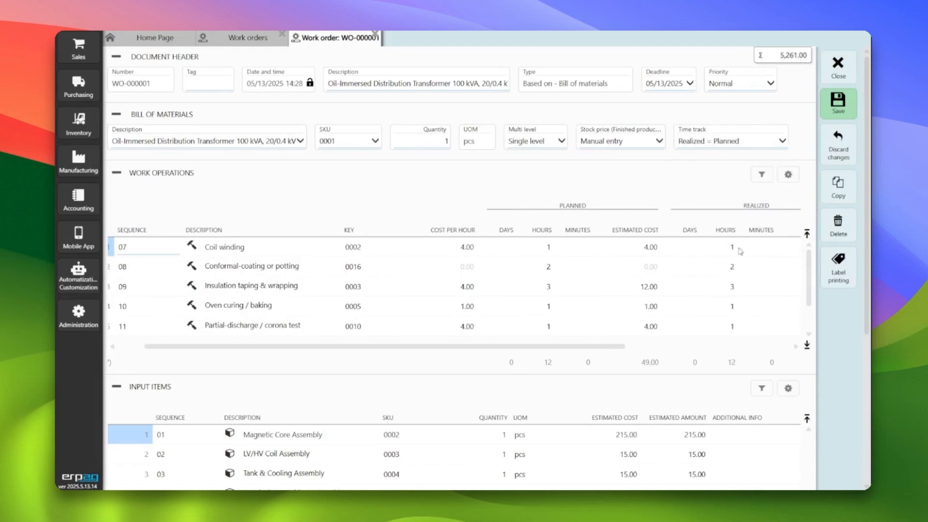
scroll(629, 364, "right", 5)
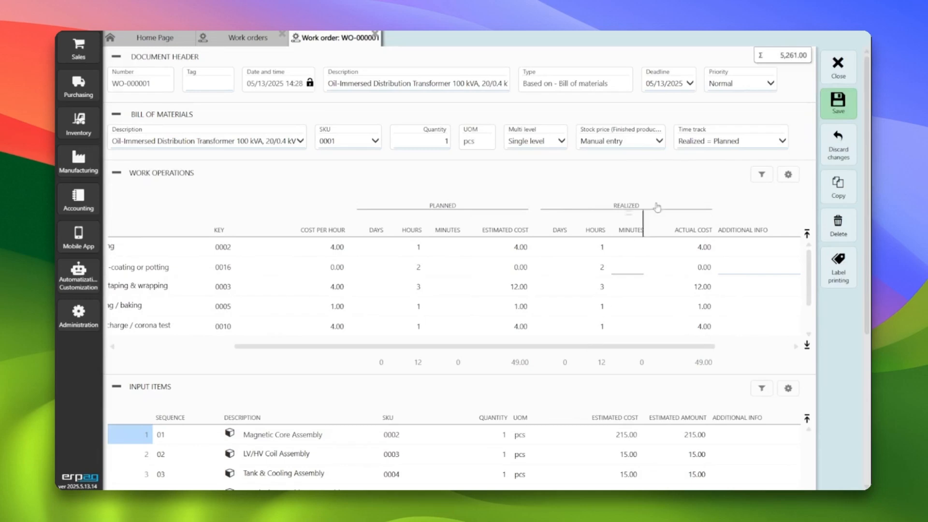
Set the work order's time track to Time sheet and save the work order
left_click(716, 141)
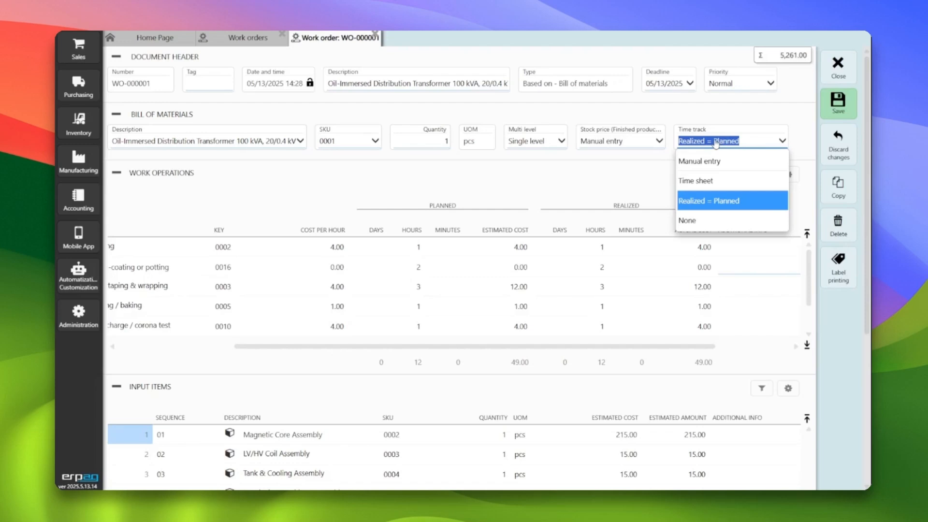
left_click(702, 180)
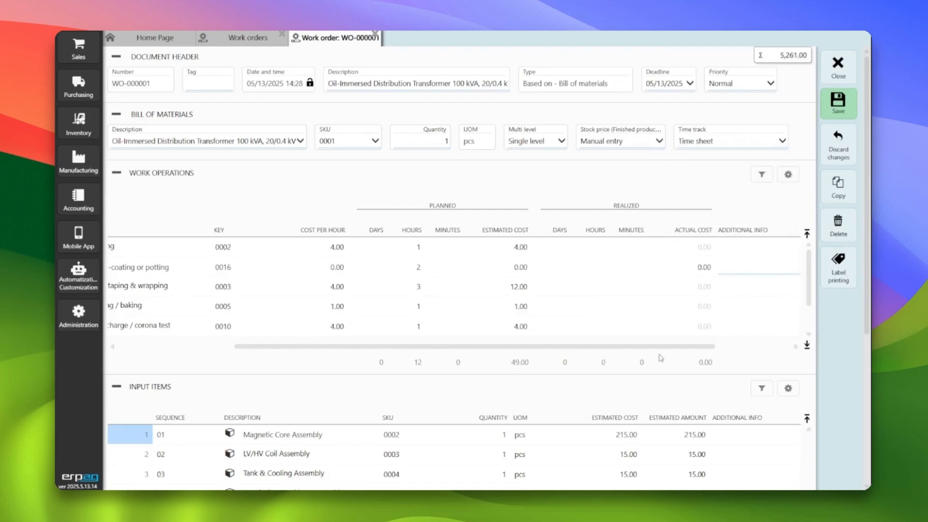
left_click_drag(673, 345, 485, 343)
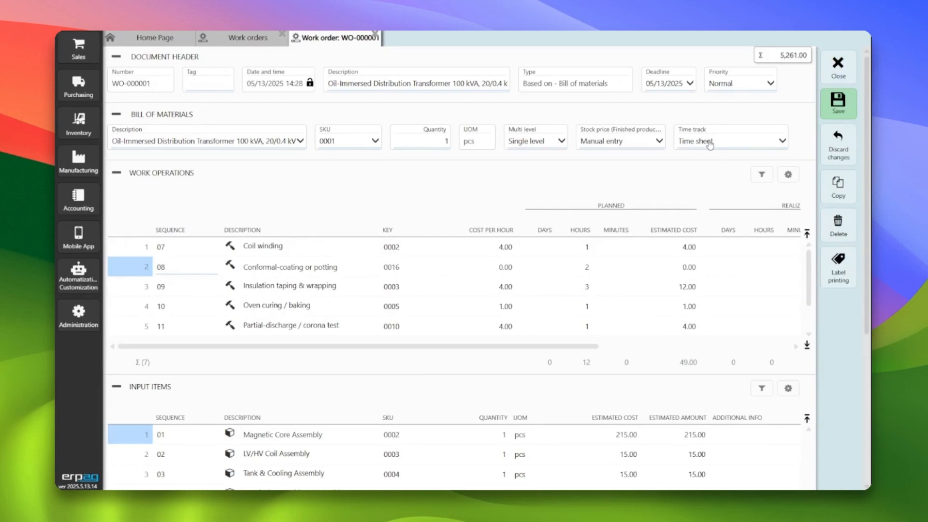
left_click(844, 104)
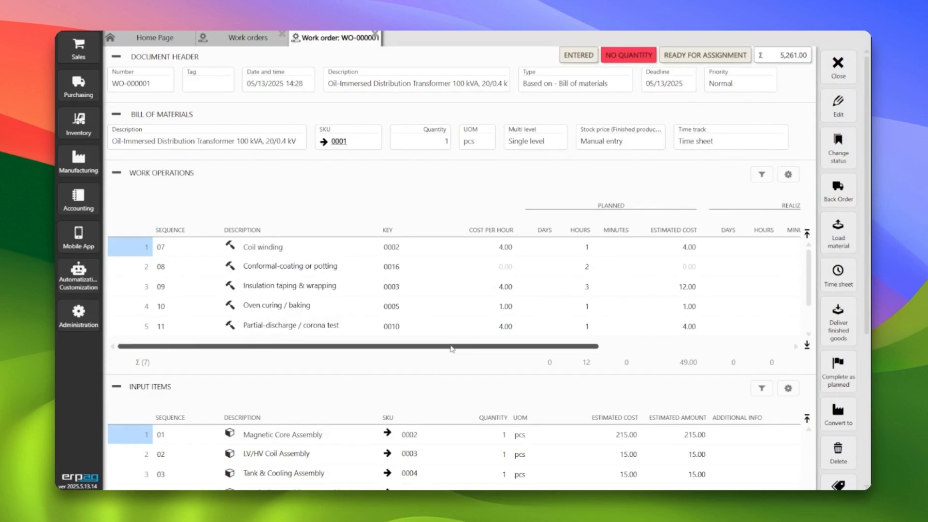
Create a time sheet from the work order and assign it to the chief executive officer
mouse_move(451, 346)
left_mouse_down()
mouse_move(599, 335)
mouse_move(446, 342)
left_mouse_up()
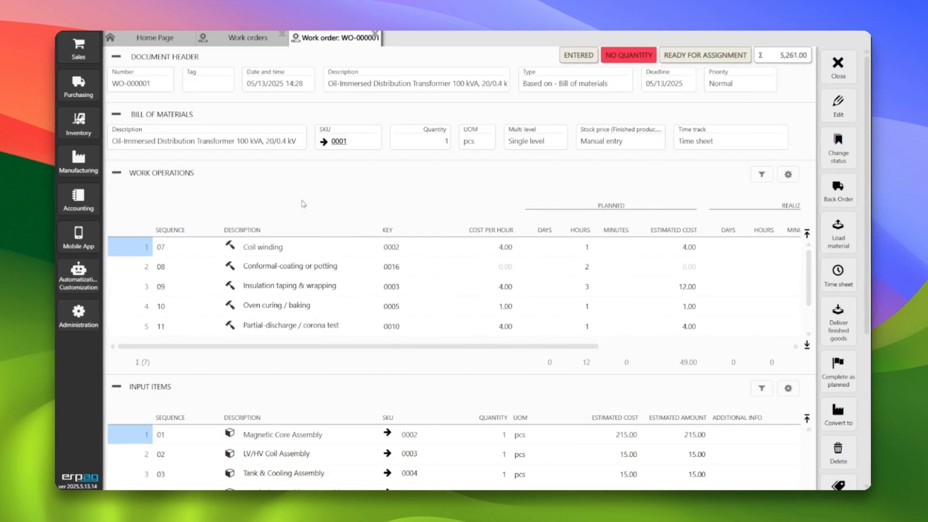
left_click_drag(319, 346, 495, 347)
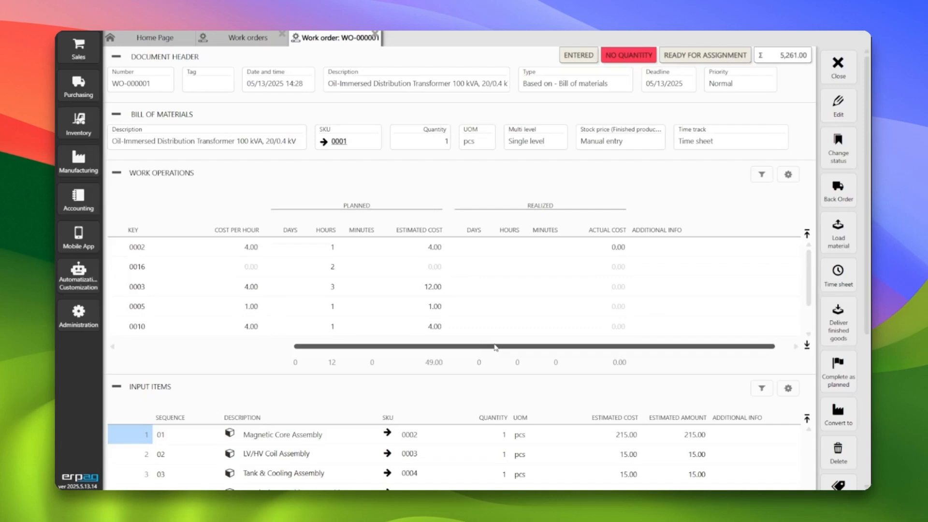
left_click_drag(495, 348, 319, 347)
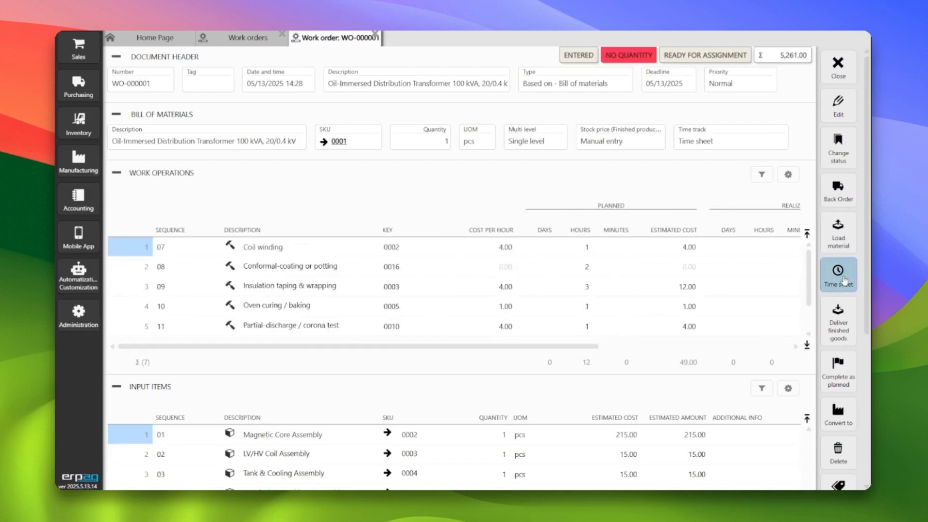
left_click(846, 282)
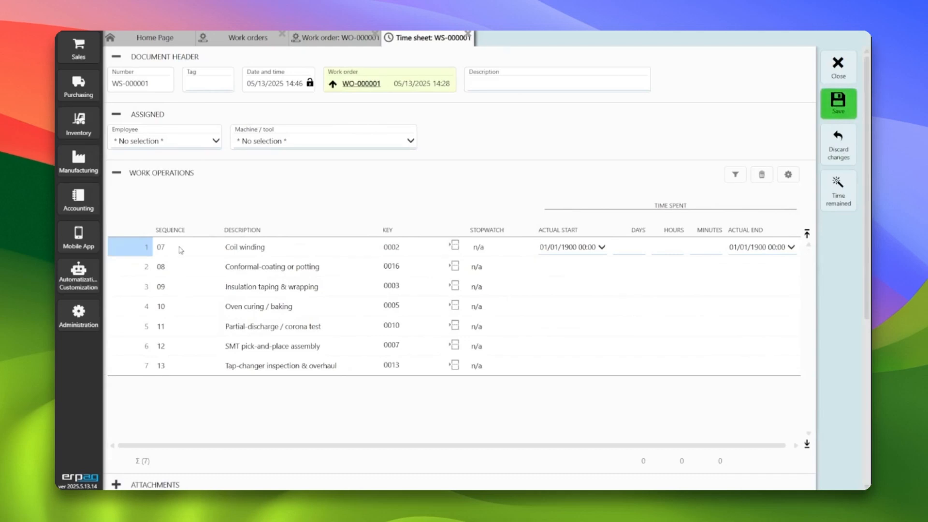
left_click(180, 142)
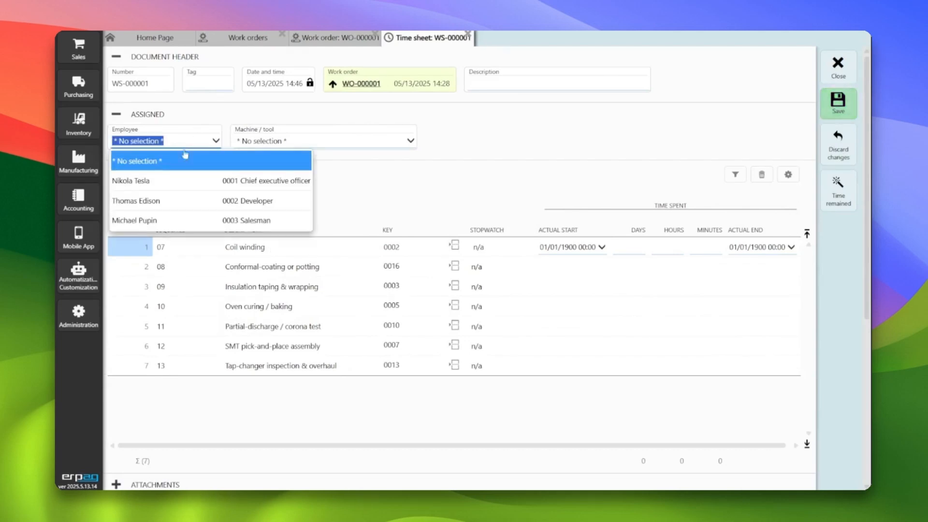
left_click(203, 180)
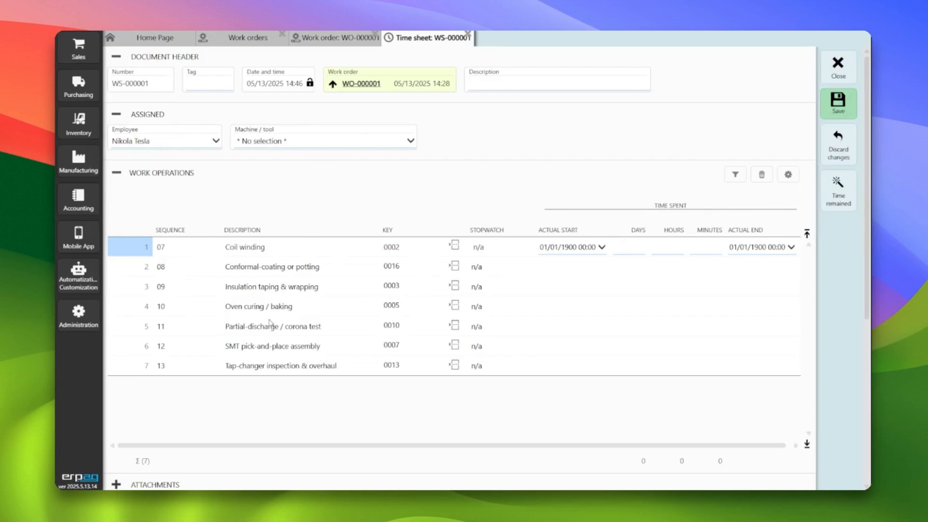
Delete the Partial-discharge / corona test and SMT pick-and-place assembly operations from the time sheet
left_click(762, 174)
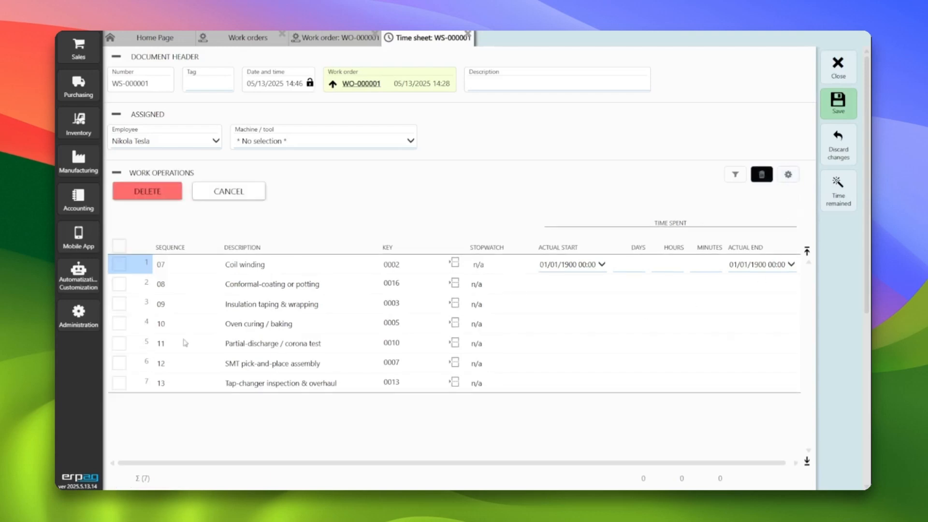
left_click(120, 344)
left_click(120, 364)
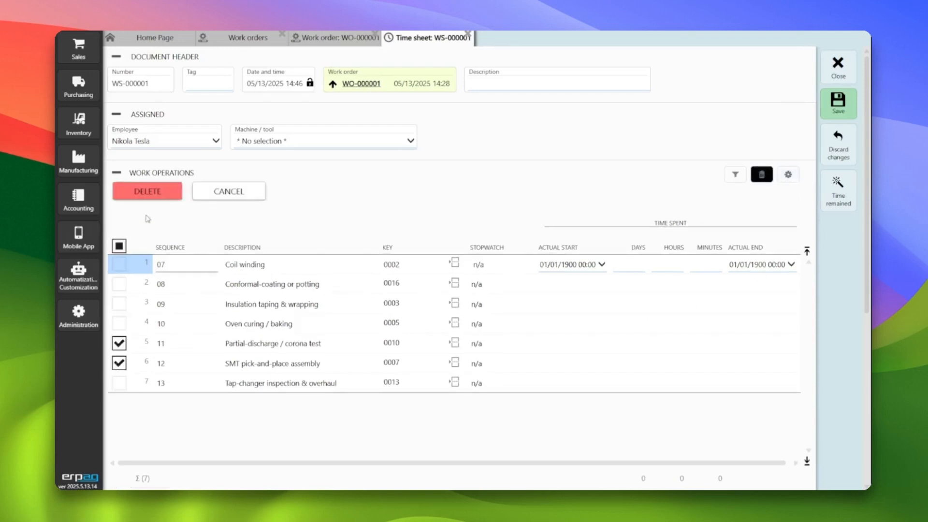
left_click(166, 194)
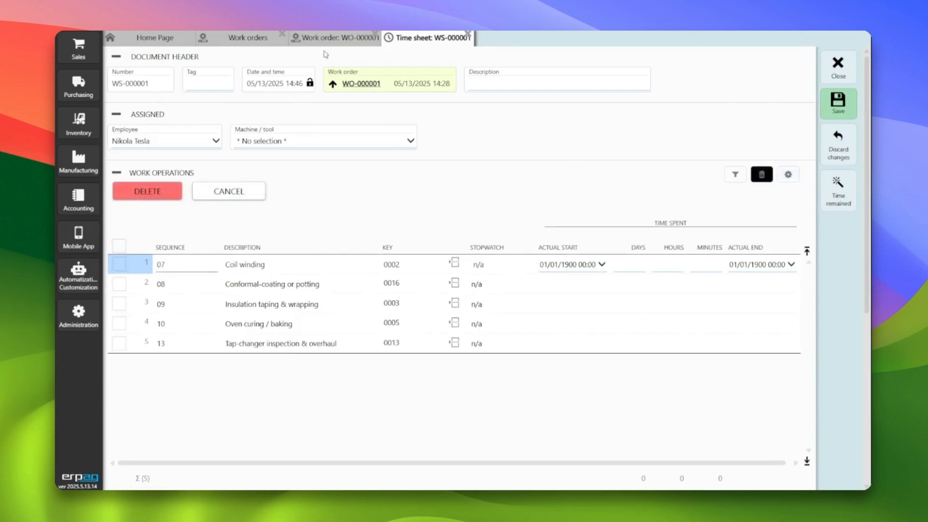
Save the time sheet with its assigned employee and close it to return to the work order
left_click(152, 144)
left_click(152, 144)
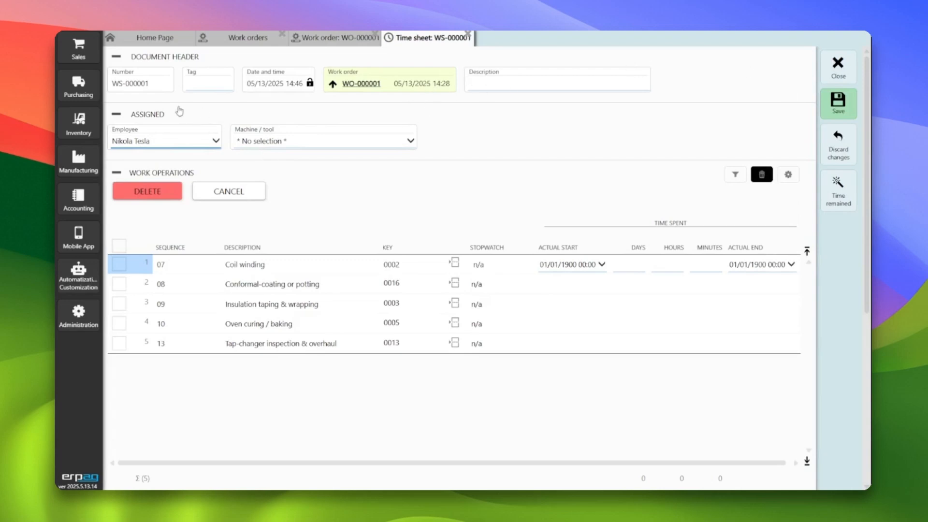
left_click(837, 106)
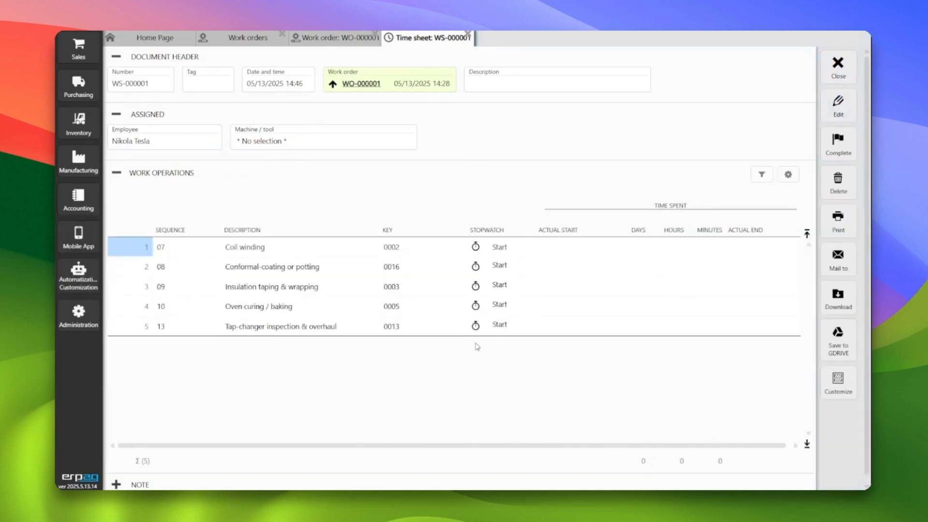
left_click(833, 72)
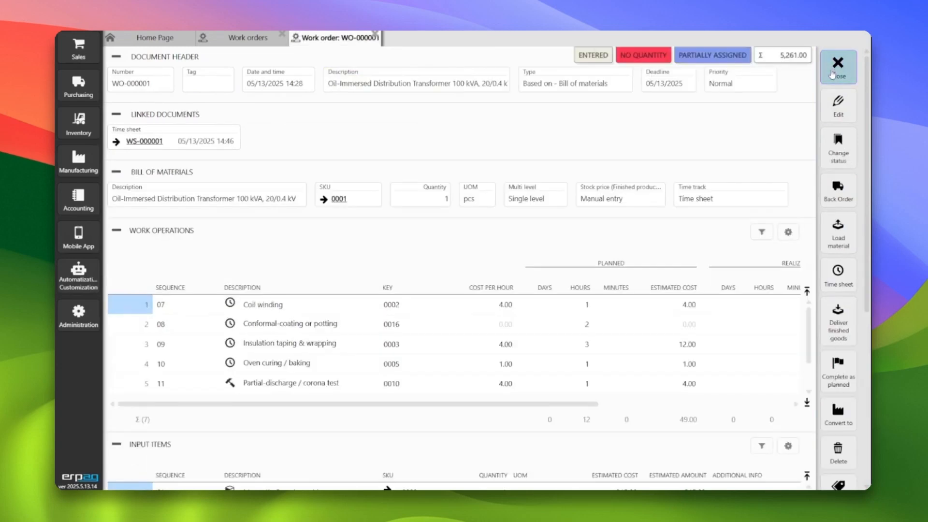
Examine which work operations of WO-000001 are already assigned to a time sheet and which are still unassigned
left_click(280, 324)
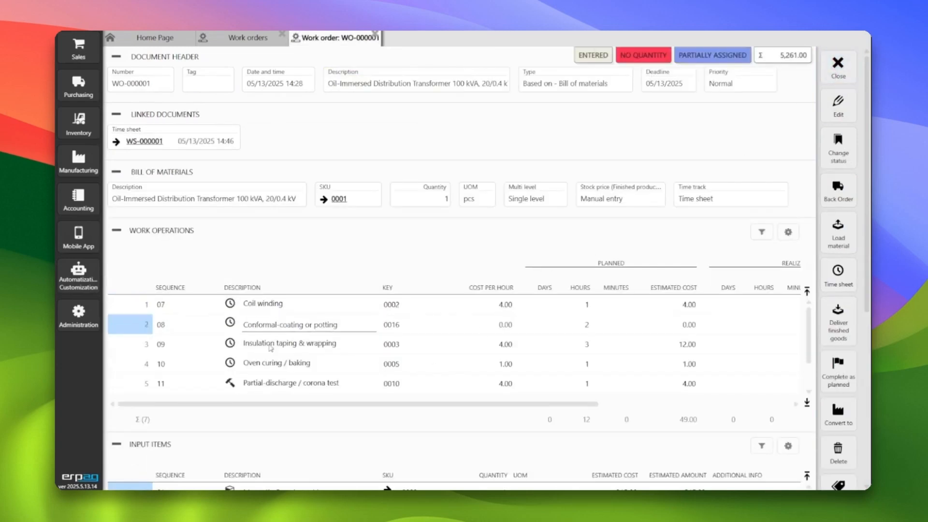
left_click(271, 347)
left_click(269, 368)
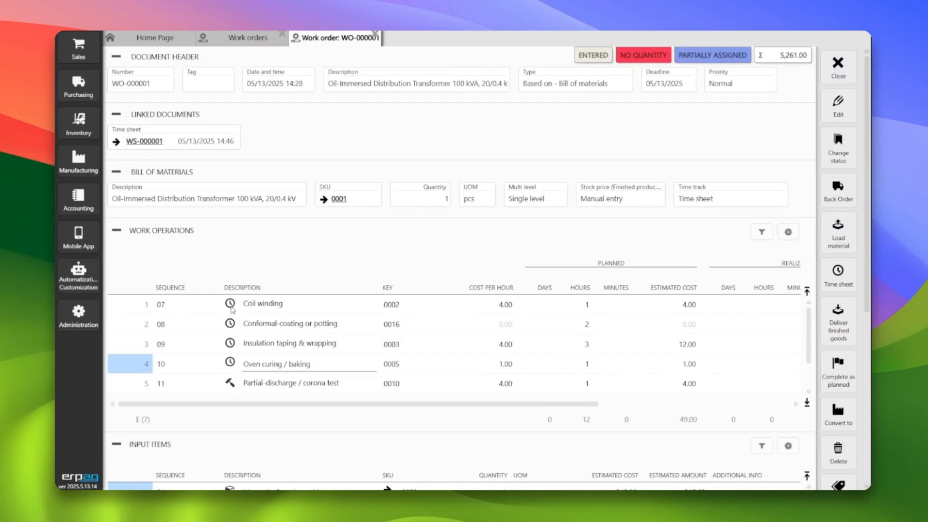
left_click(232, 310)
left_click(259, 323)
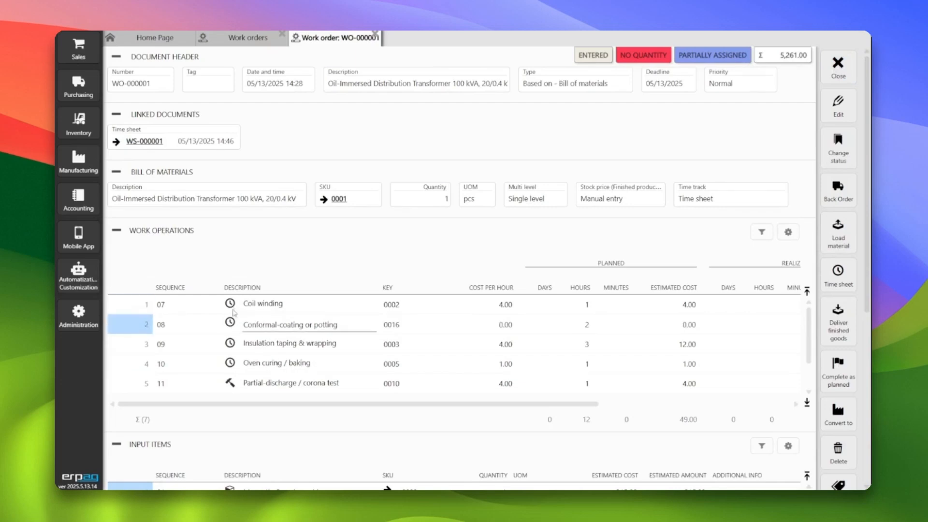
left_click(236, 312)
scroll(259, 333, "down", 5)
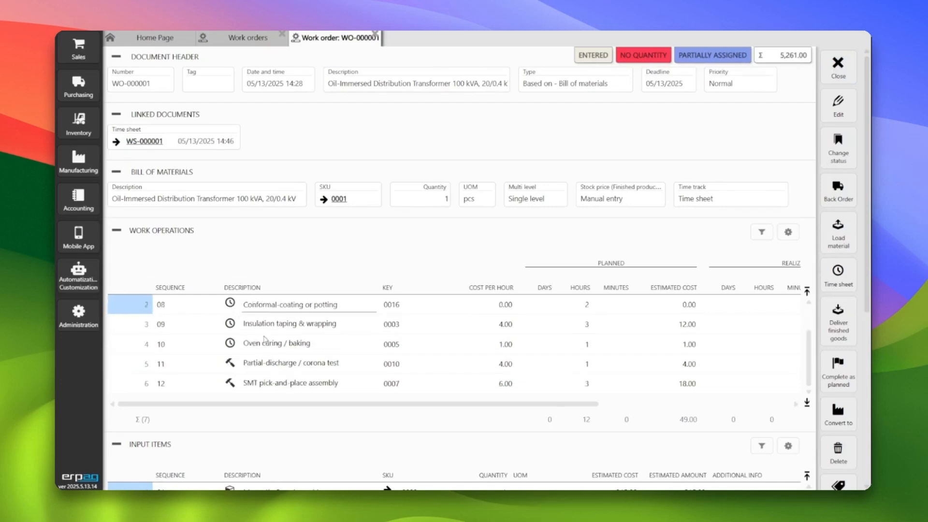
scroll(311, 293, "up", 4)
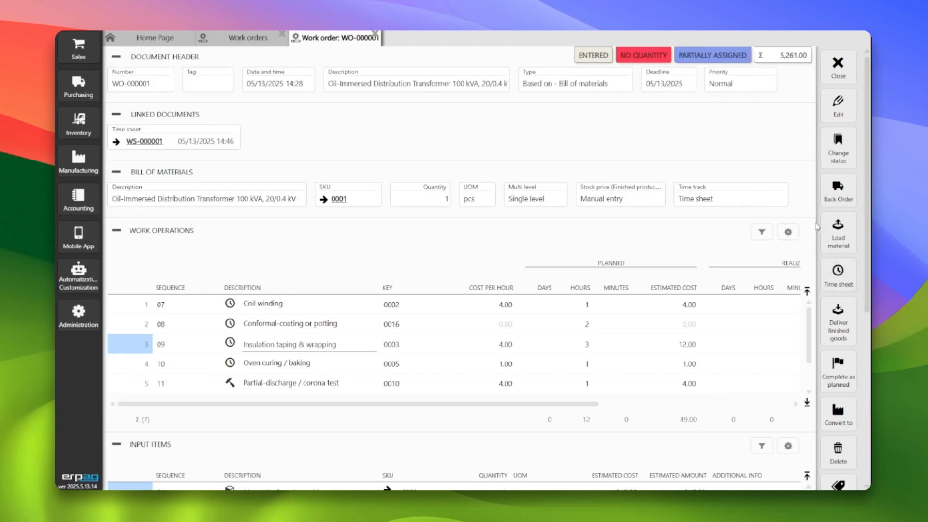
Create and save a time sheet from the work order assigned to the developer, and return to the work orders list
left_click(837, 275)
left_click(192, 144)
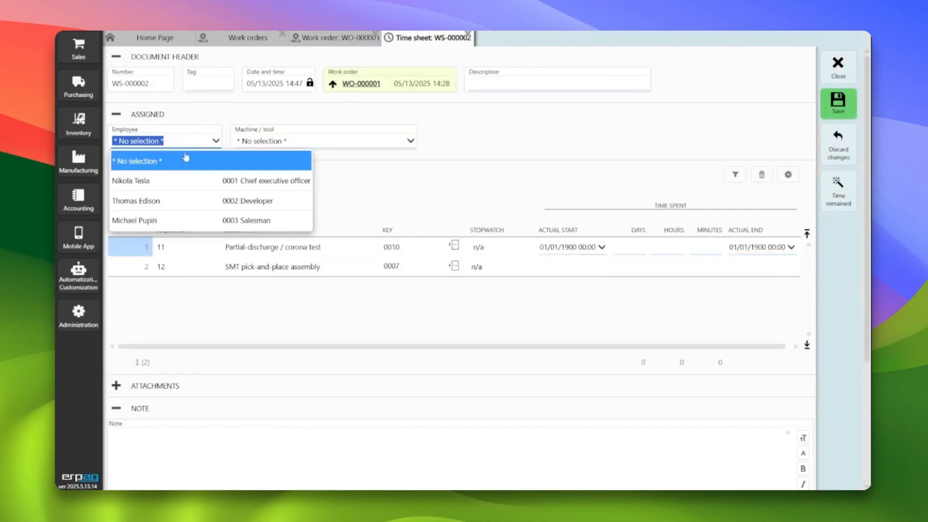
left_click(213, 200)
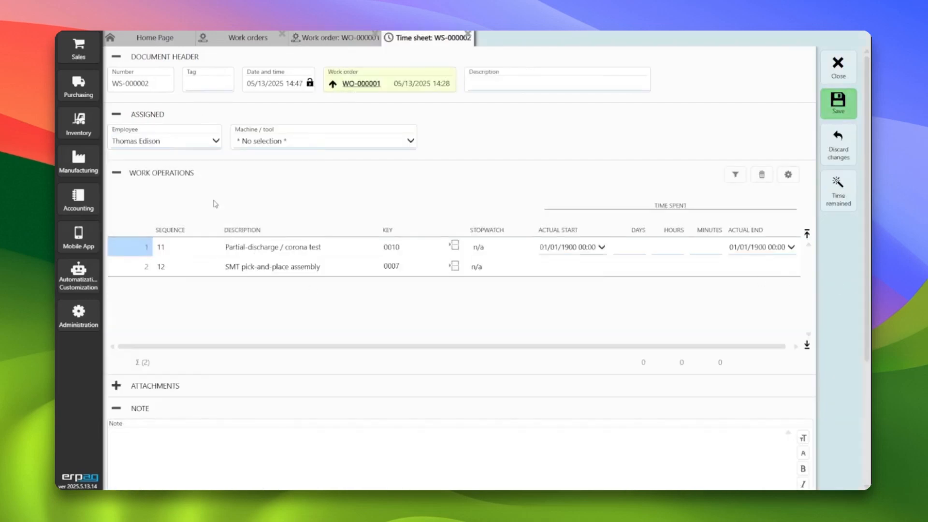
left_click(830, 112)
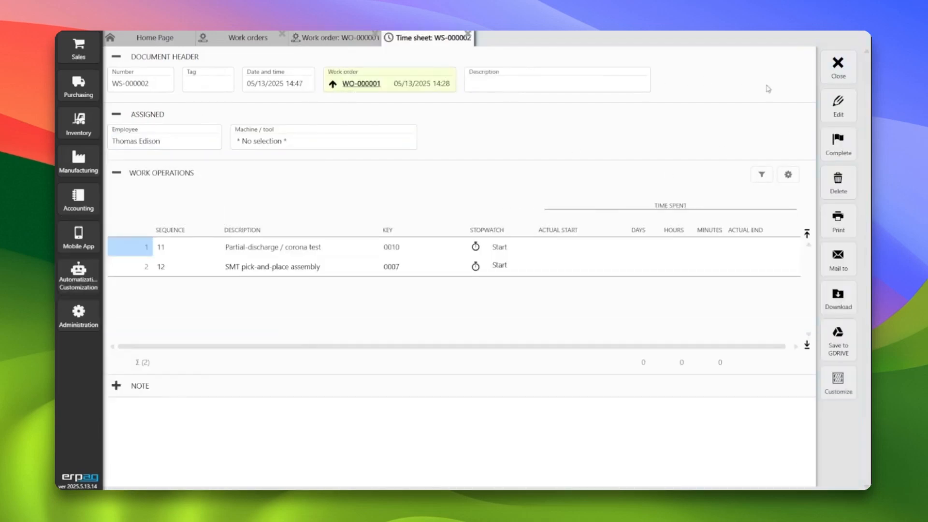
left_click(839, 67)
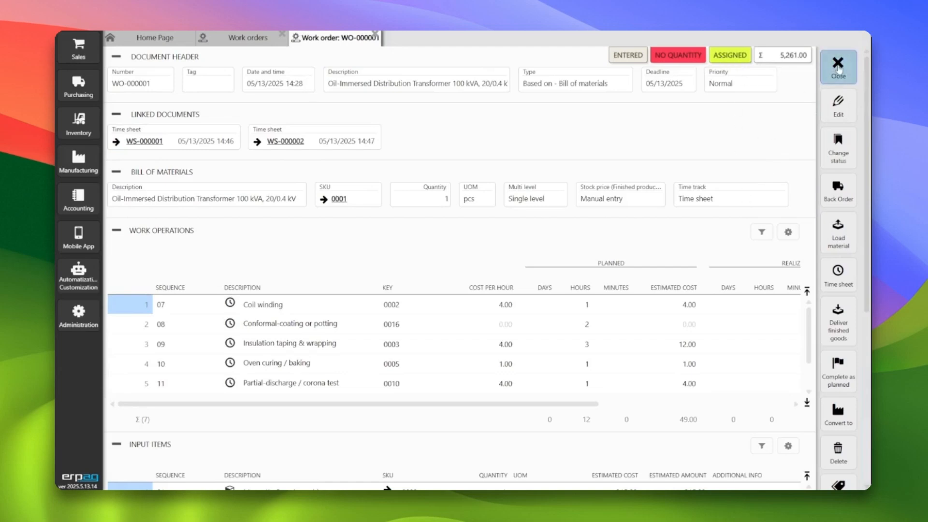
left_click(839, 66)
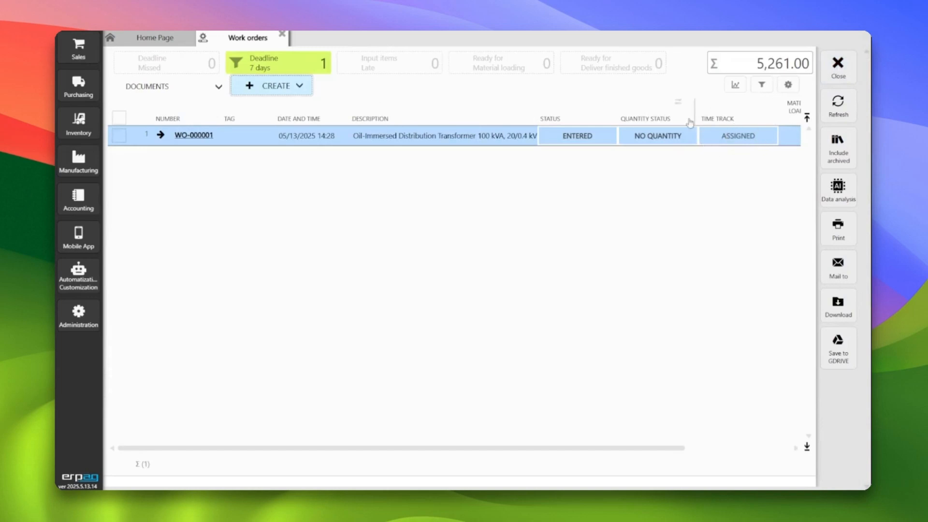
Create and save a work order based on the bill of materials for SKU 0001, with time track set to Manual entry, and close it
left_click(270, 92)
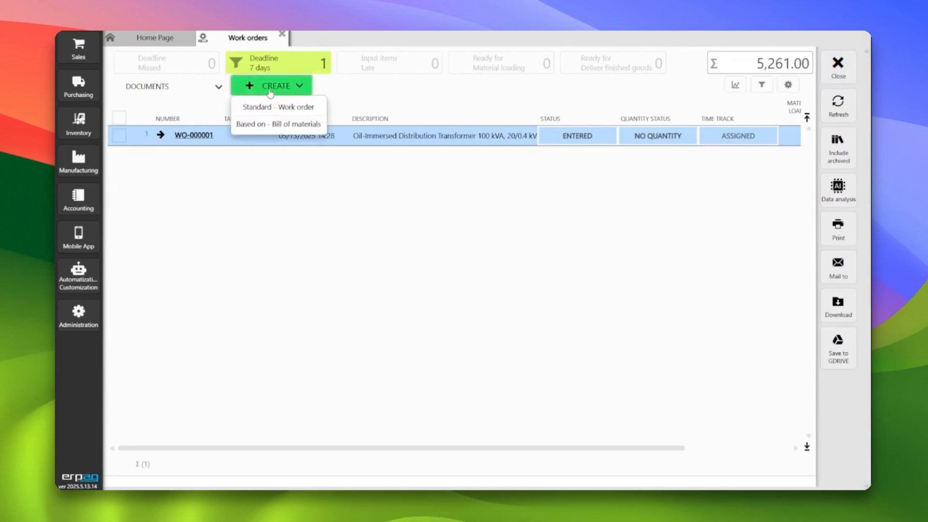
left_click(289, 126)
left_click(352, 145)
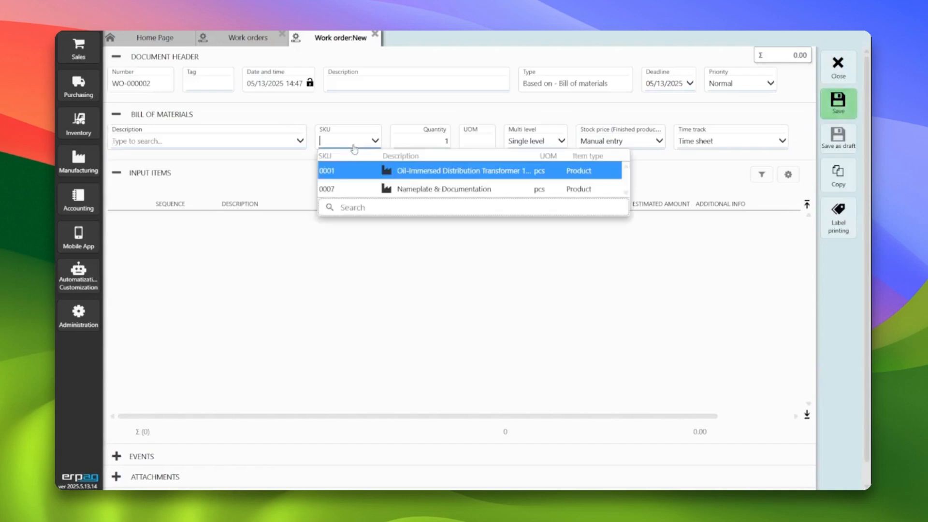
left_click(409, 172)
left_click(677, 149)
left_click(706, 159)
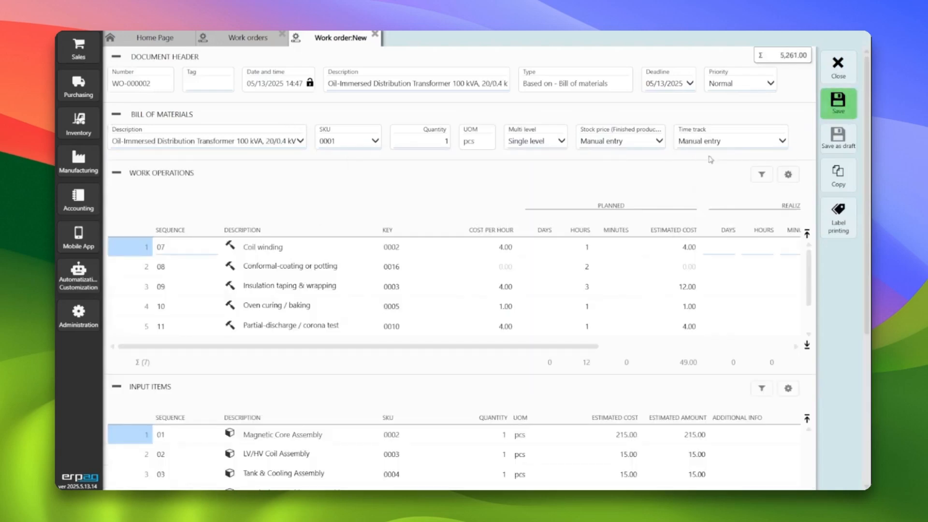
left_click(838, 104)
left_click(839, 65)
Delete time sheet WS-000002 linked to work order WO-000001 and return to the work orders list
left_click(680, 141)
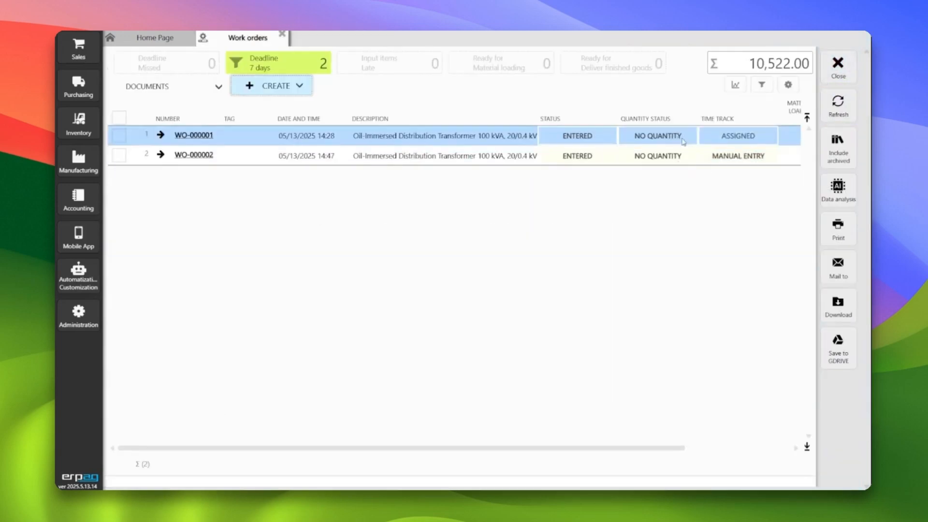
left_click(715, 153)
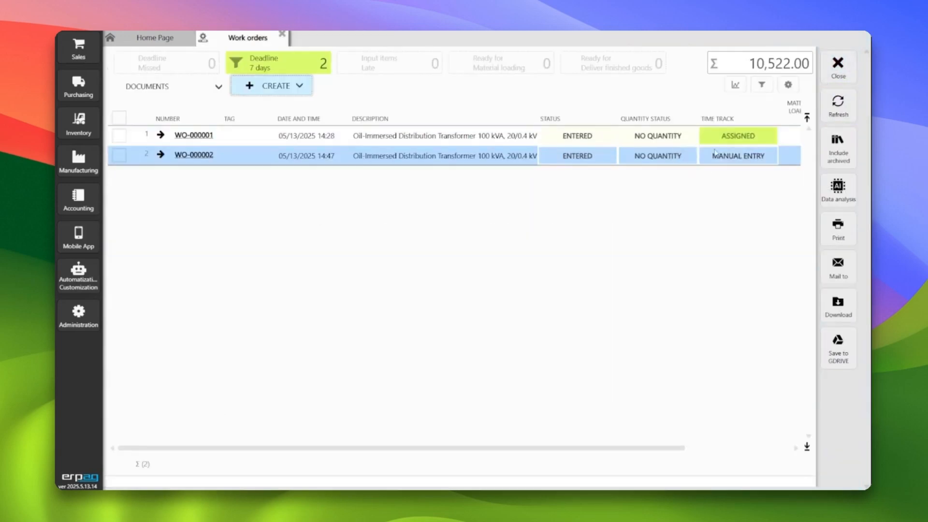
left_click(749, 138)
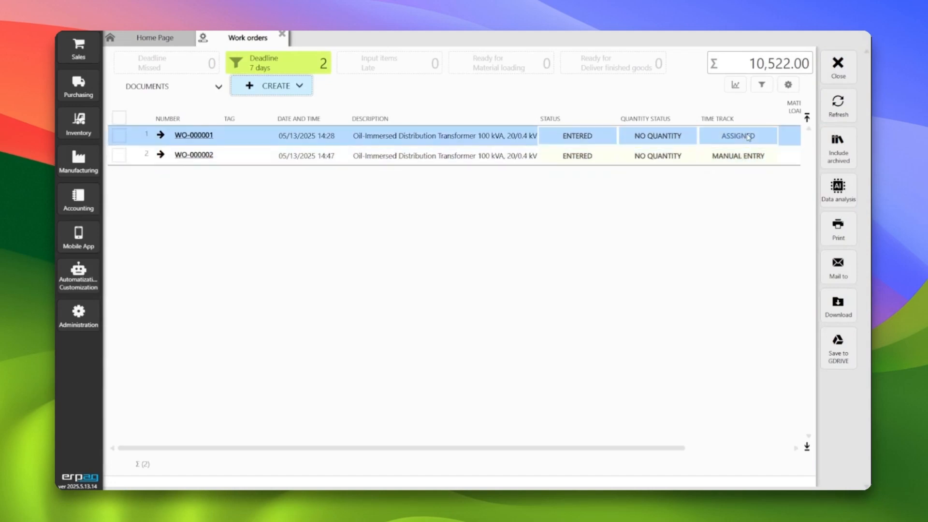
left_click(194, 133)
left_click(272, 143)
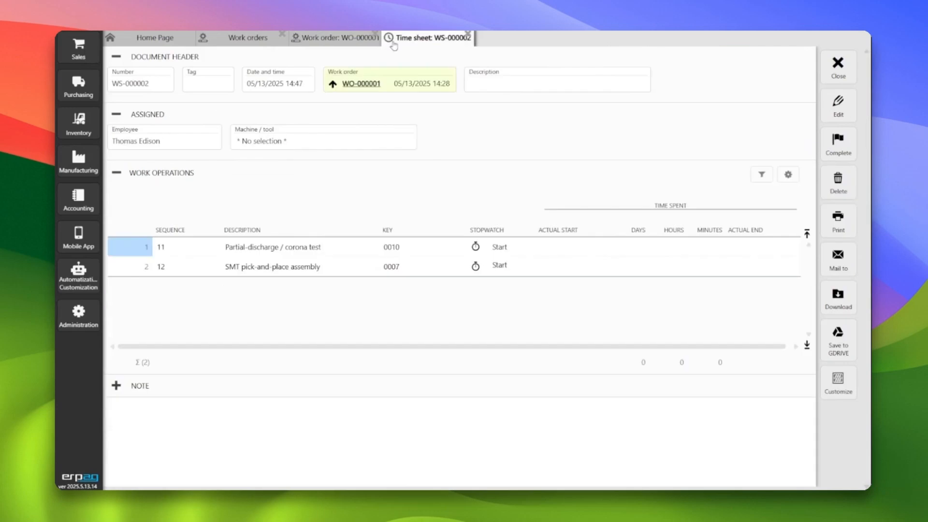
left_click(837, 187)
left_click(430, 292)
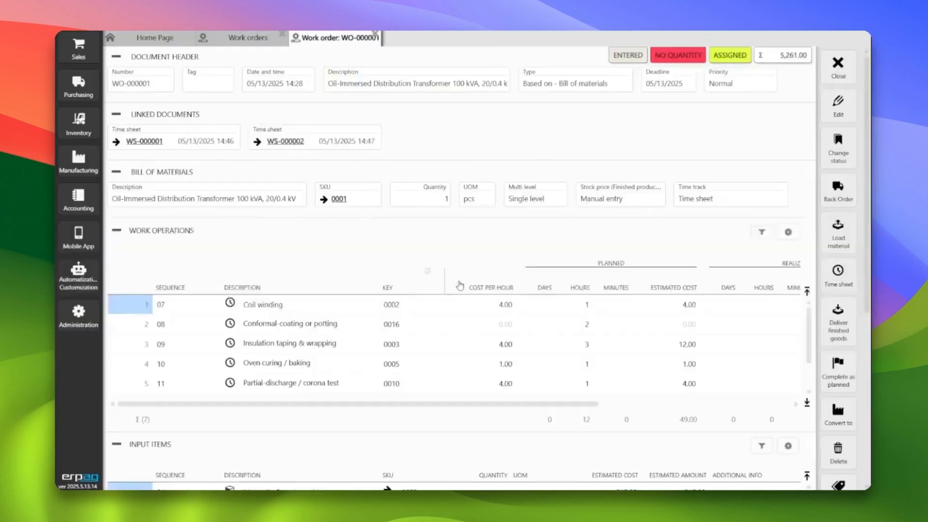
left_click(838, 68)
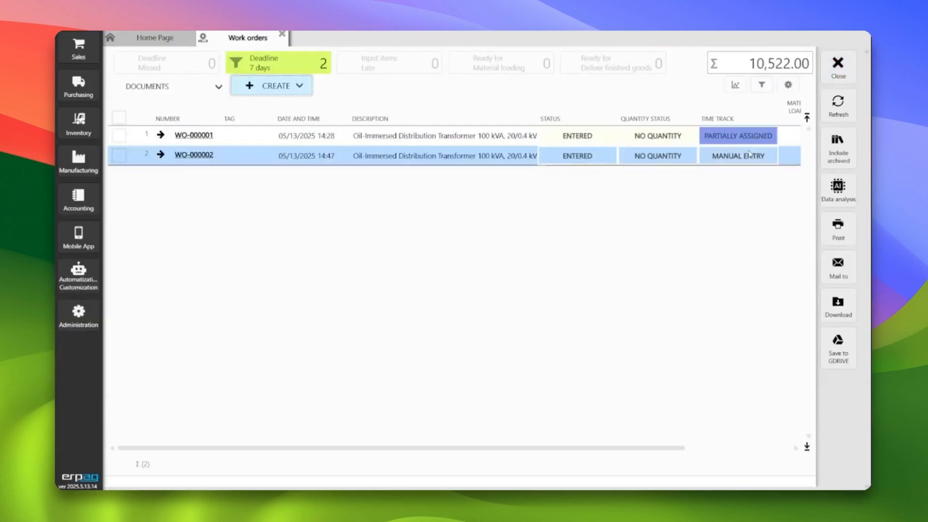
left_click(196, 136)
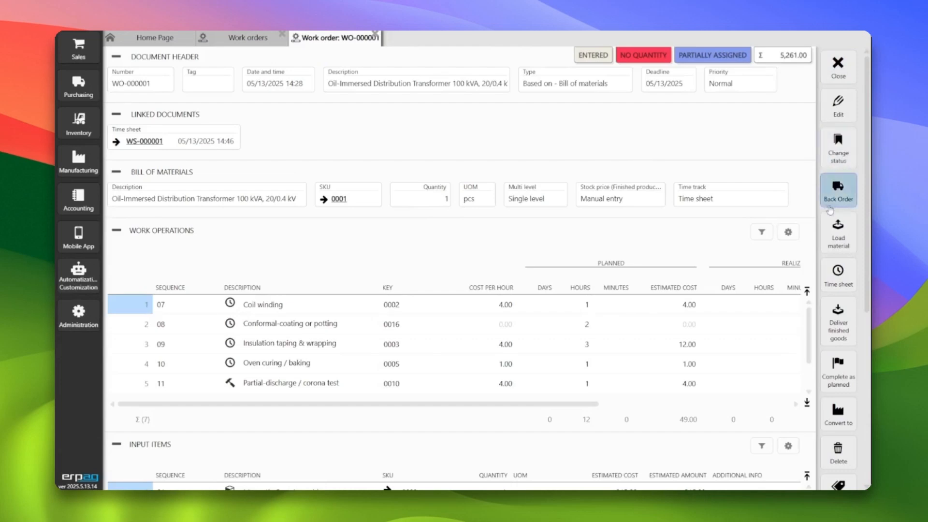
left_click(838, 273)
left_click(197, 140)
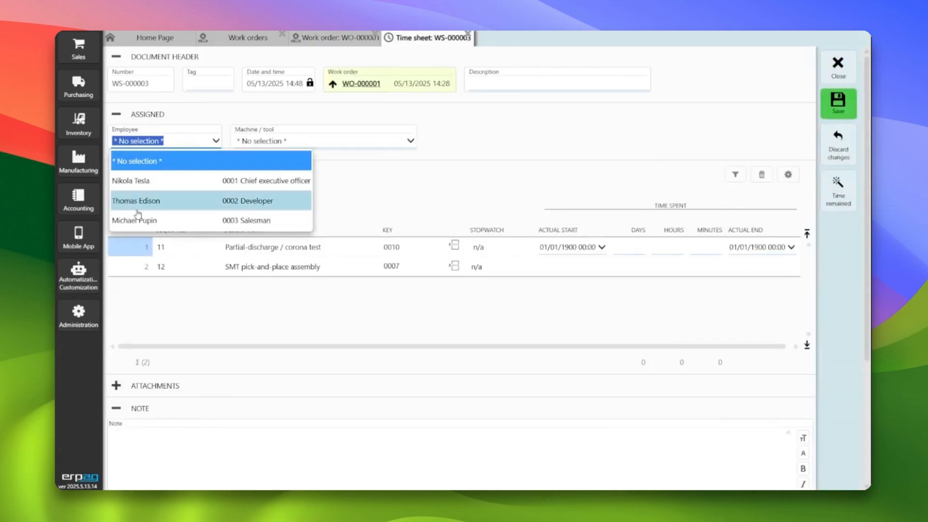
left_click(316, 152)
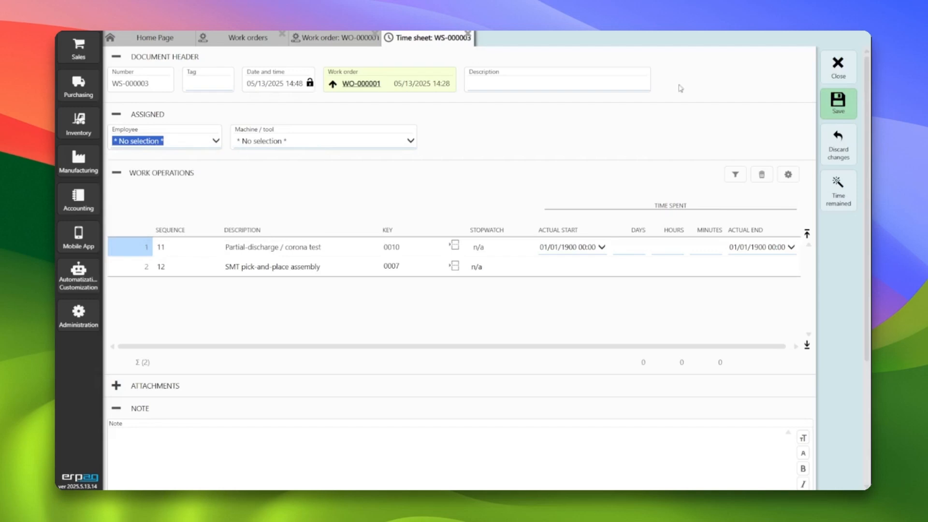
left_click(839, 64)
left_click(430, 293)
left_click(840, 66)
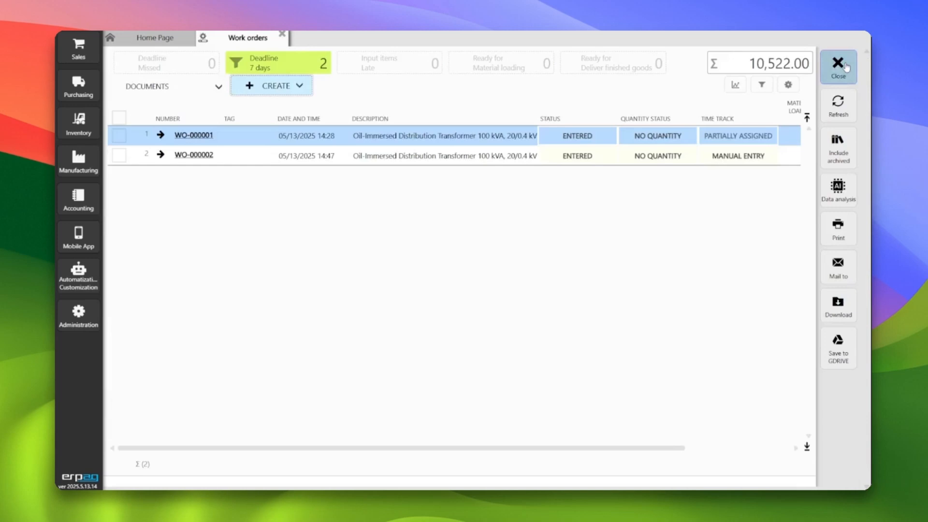
Open the work operations assignment and select the Partial-discharge / corona test and SMT pick-and-place assembly operations of WO-000001
left_click(78, 160)
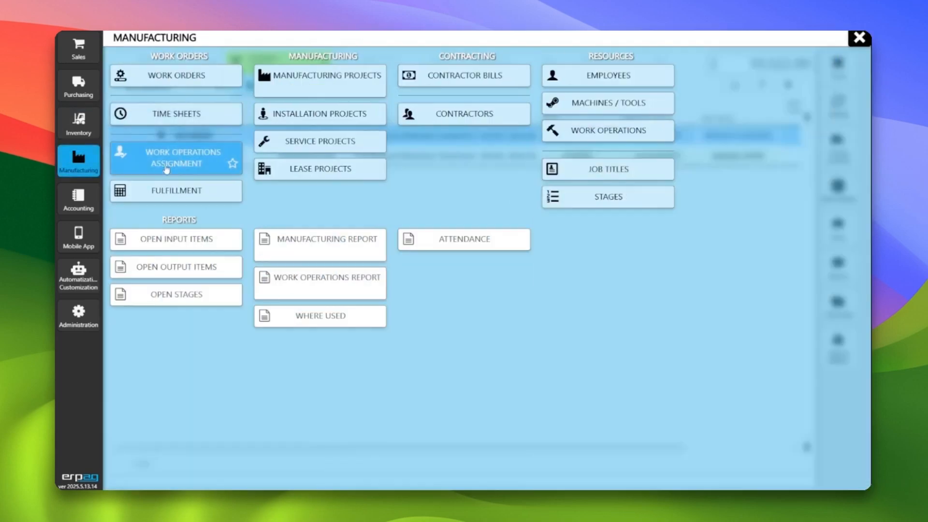
left_click(181, 164)
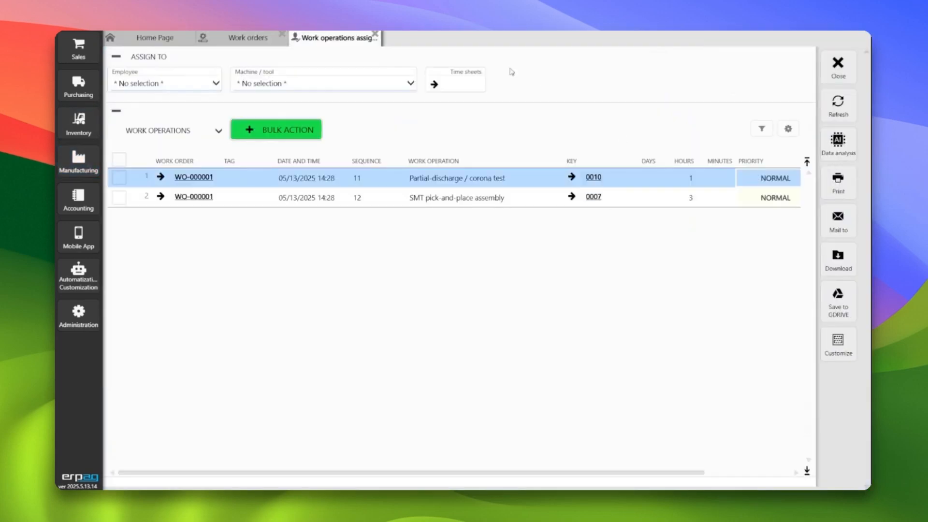
left_click(119, 178)
left_click(119, 197)
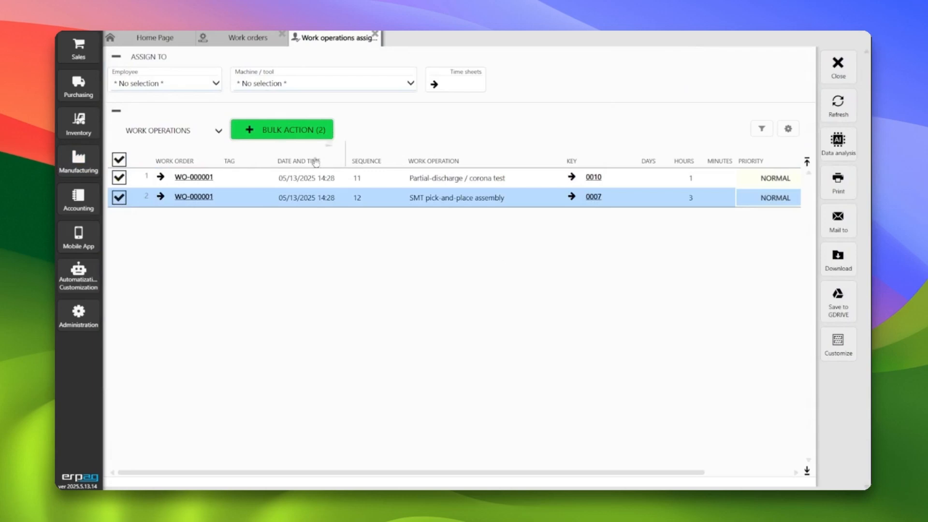
Create a time sheet in bulk for the two selected operations, assigned to the developer, and close the work operations assignment
left_click(273, 126)
left_click(297, 152)
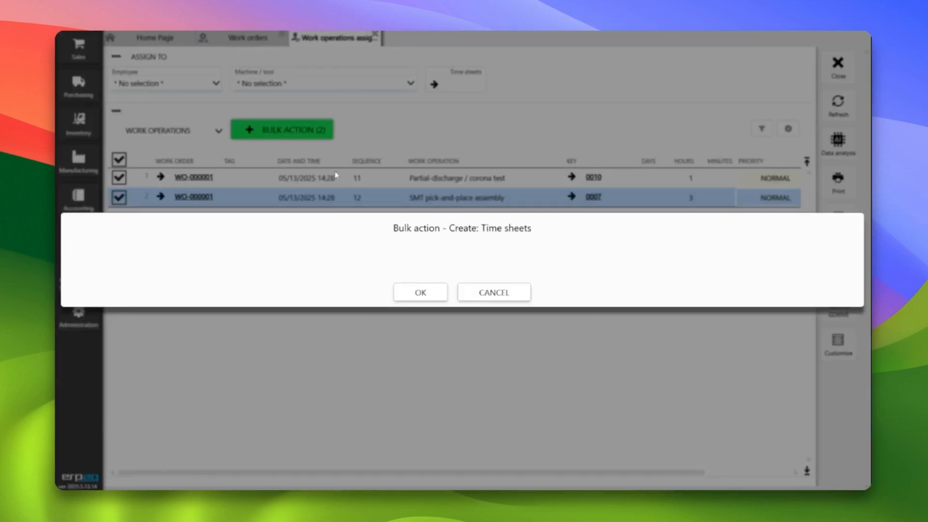
left_click(432, 293)
left_click(377, 260)
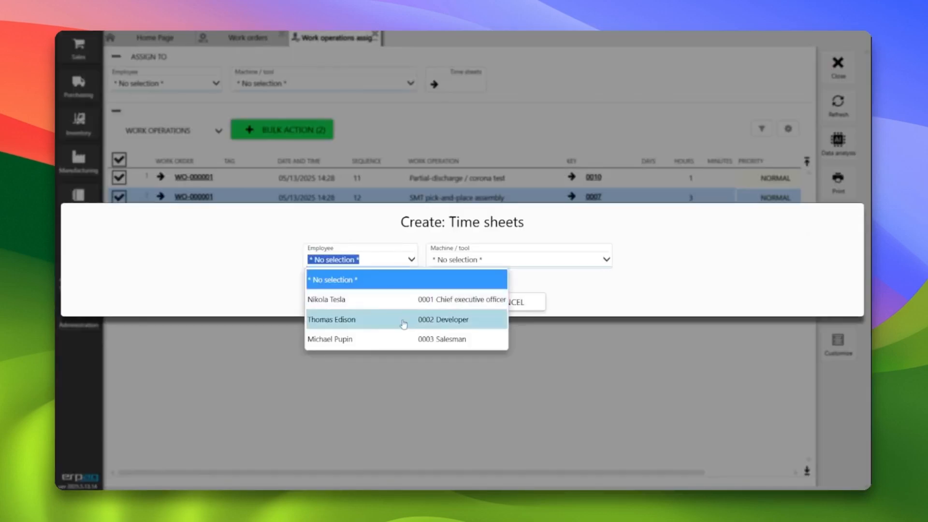
left_click(404, 320)
left_click(421, 304)
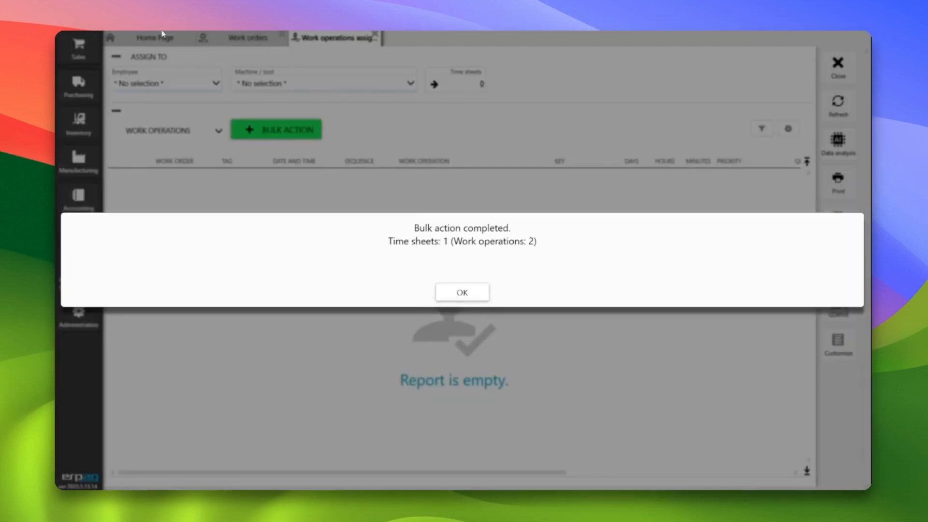
left_click(462, 292)
left_click(839, 66)
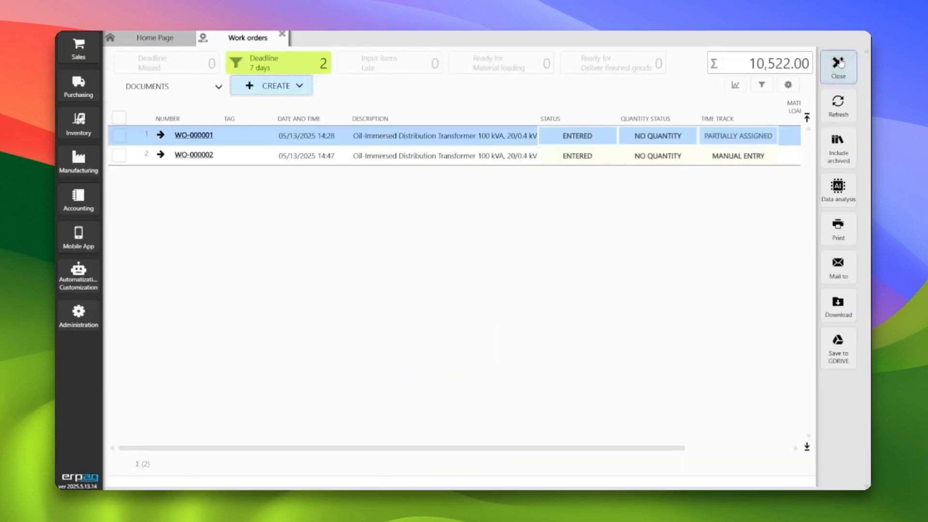
Refresh the work orders list to check the time-track statuses, and open work order WO-000001
left_click(839, 102)
left_click(717, 159)
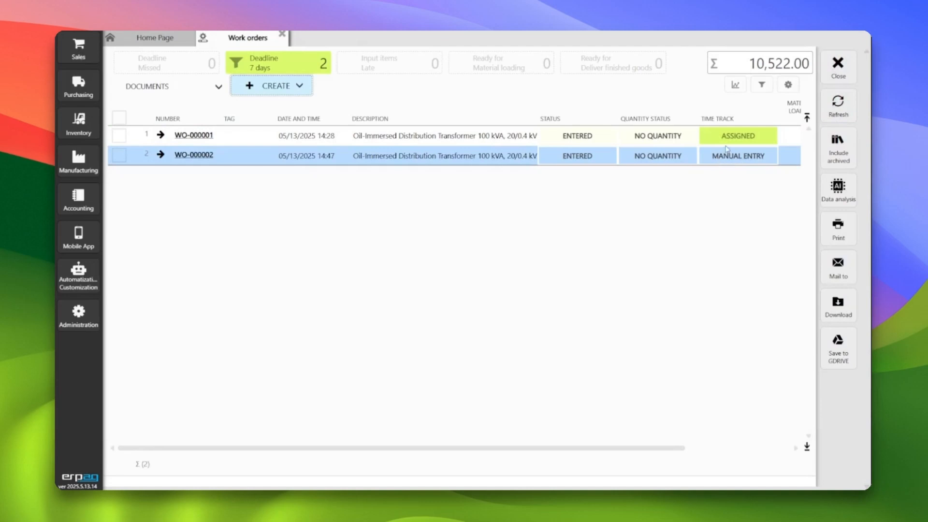
left_click(730, 141)
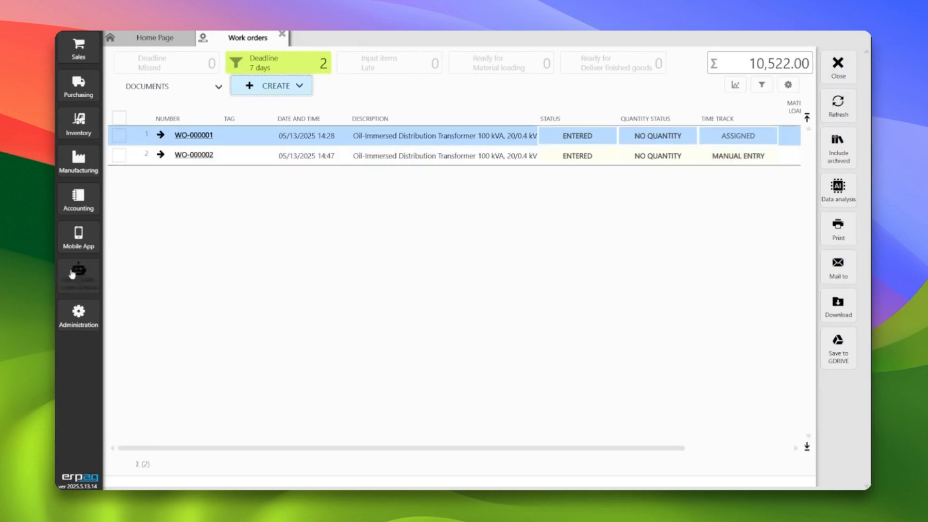
left_click(86, 158)
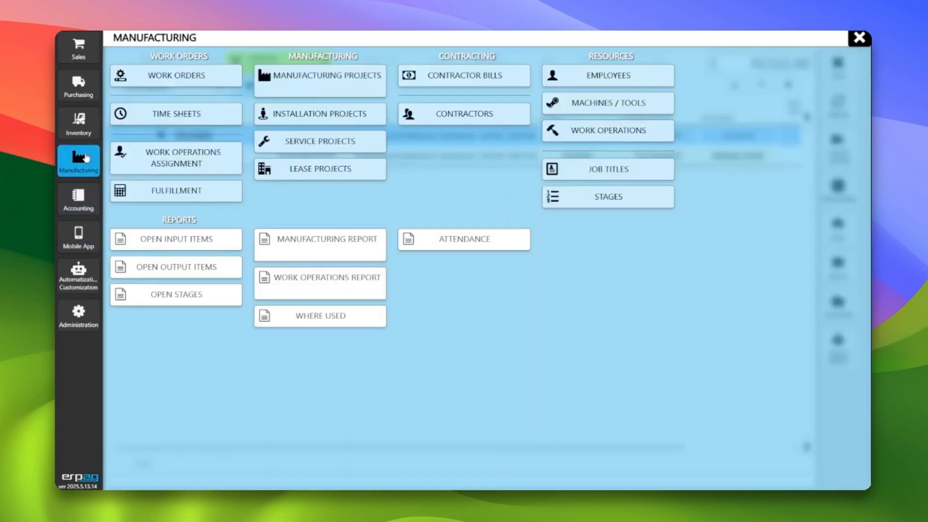
left_click(86, 164)
left_click(532, 155)
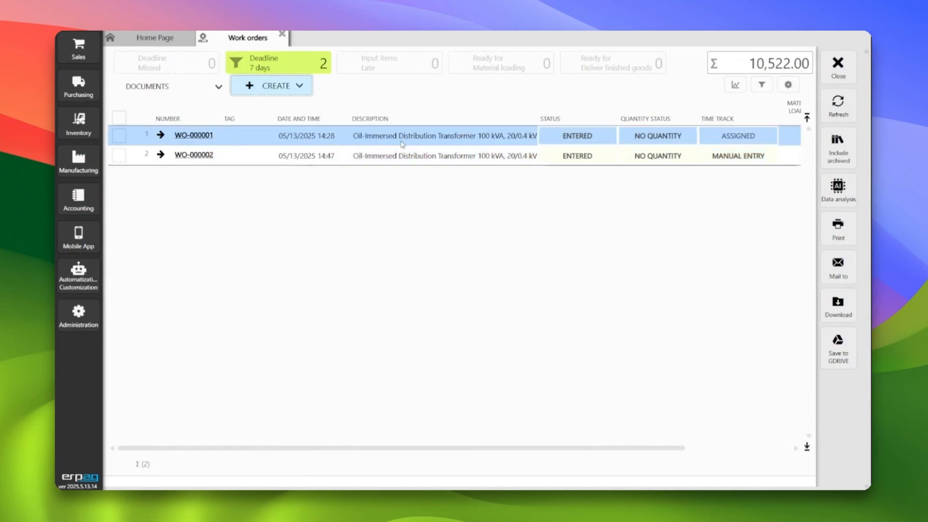
left_click(203, 136)
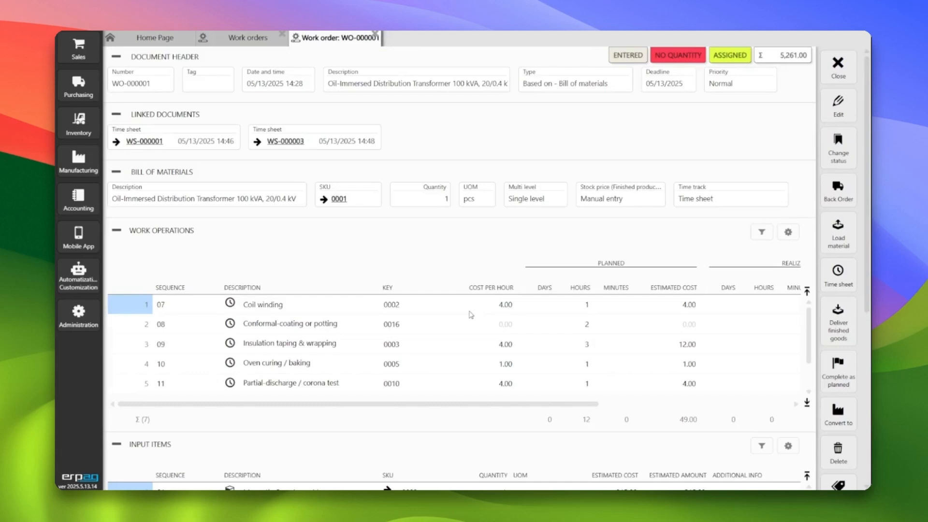
Open time sheet WS-000001 for editing and record 2 hours for Coil winding with an actual end date of 05/07/2025
left_click(144, 142)
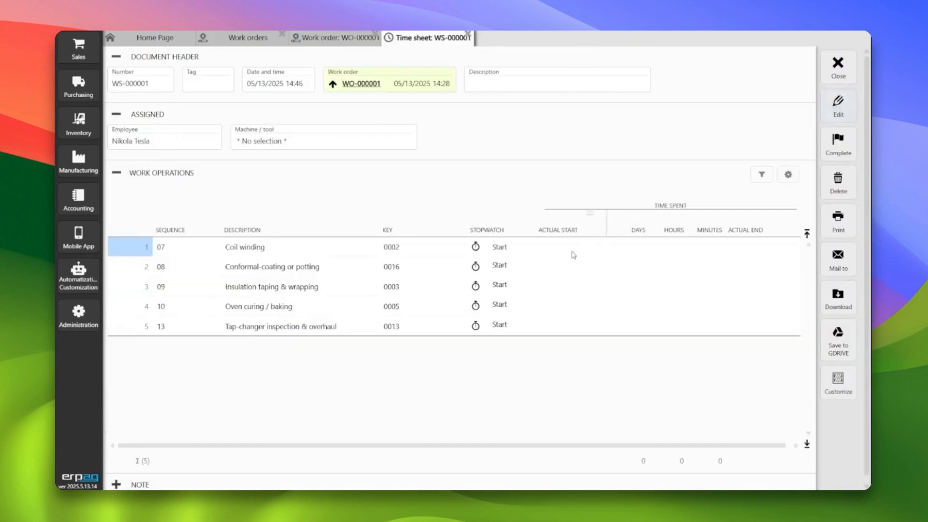
left_click(838, 104)
left_click(586, 252)
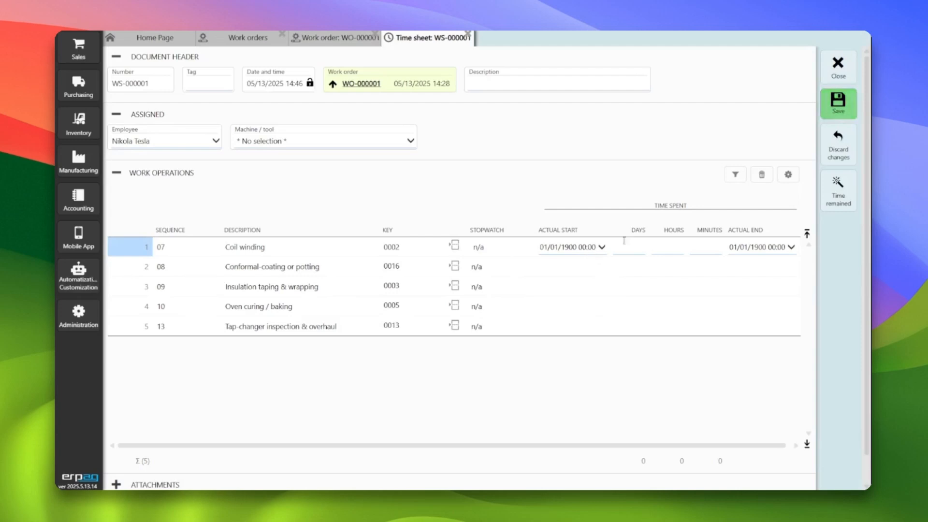
left_click(617, 250)
left_click(671, 249)
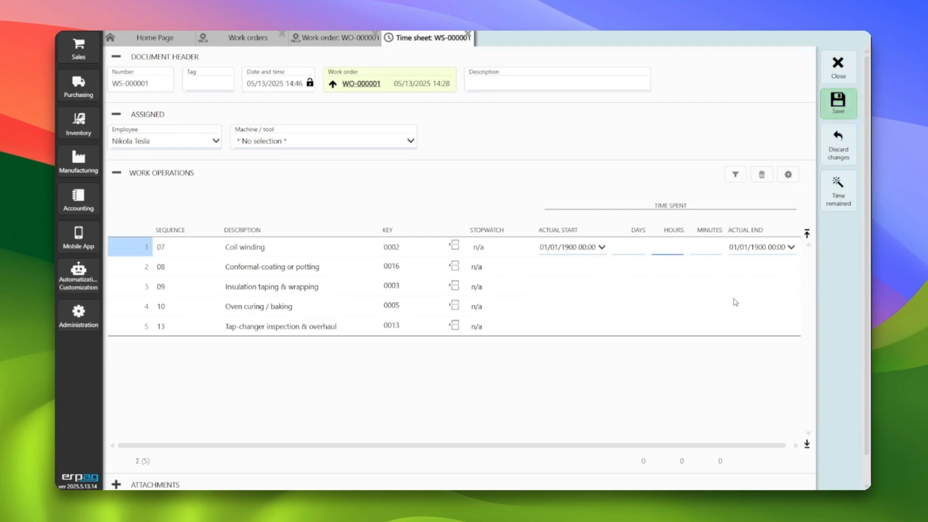
type("2")
key("Tab")
left_click(754, 251)
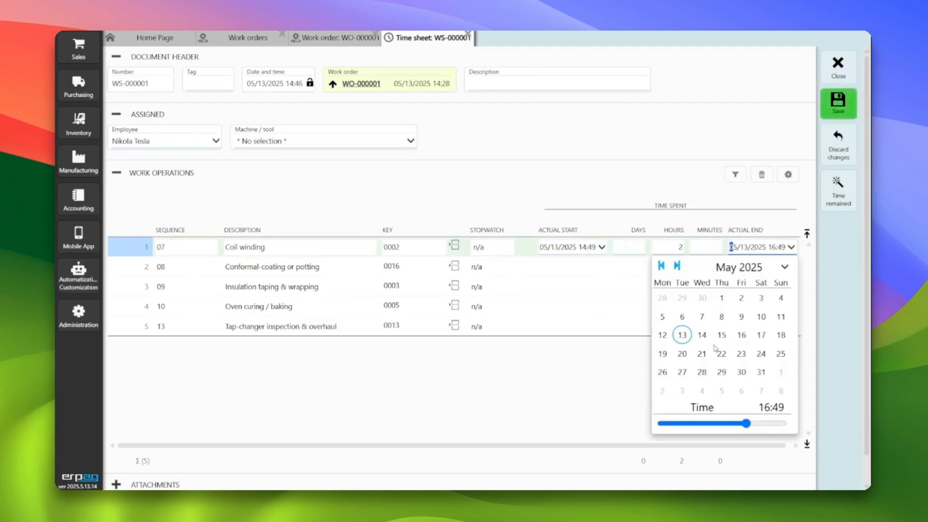
left_click(702, 316)
Split Coil winding into a second entry with an actual end date of 05/06/2025 and 45 minutes spent, and save the time sheet
left_click(612, 267)
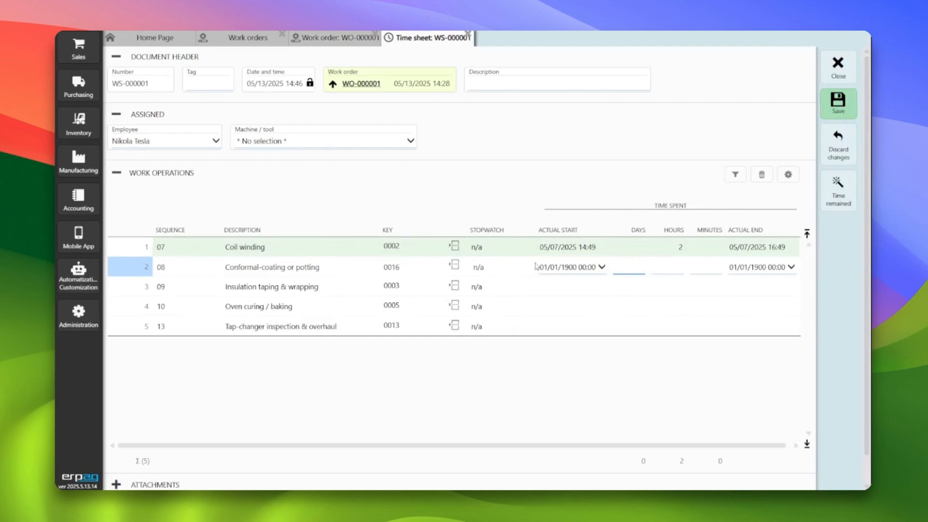
left_click(457, 252)
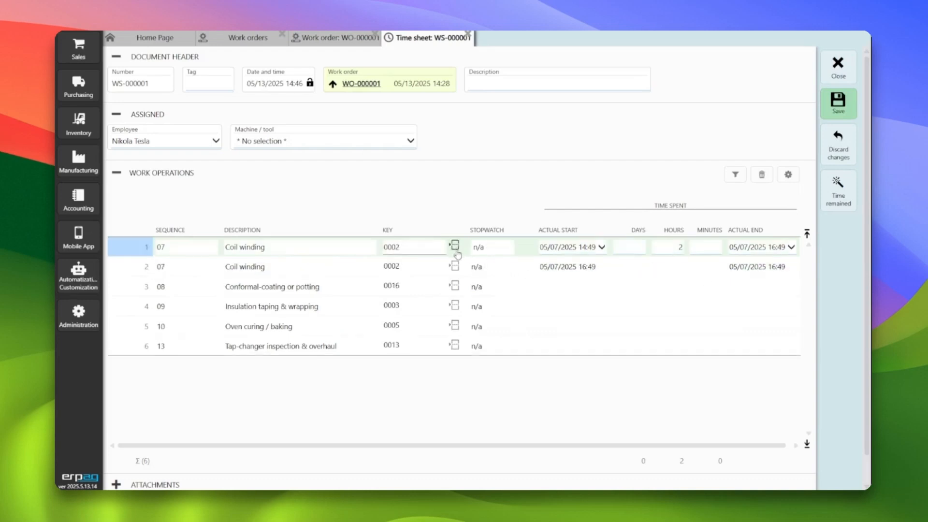
left_click(749, 268)
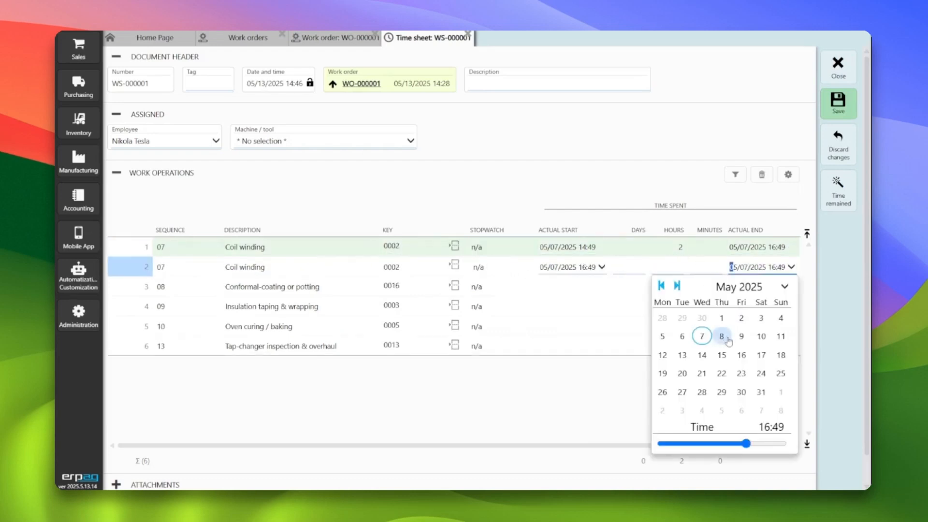
left_click(682, 335)
left_click(676, 267)
left_click(699, 268)
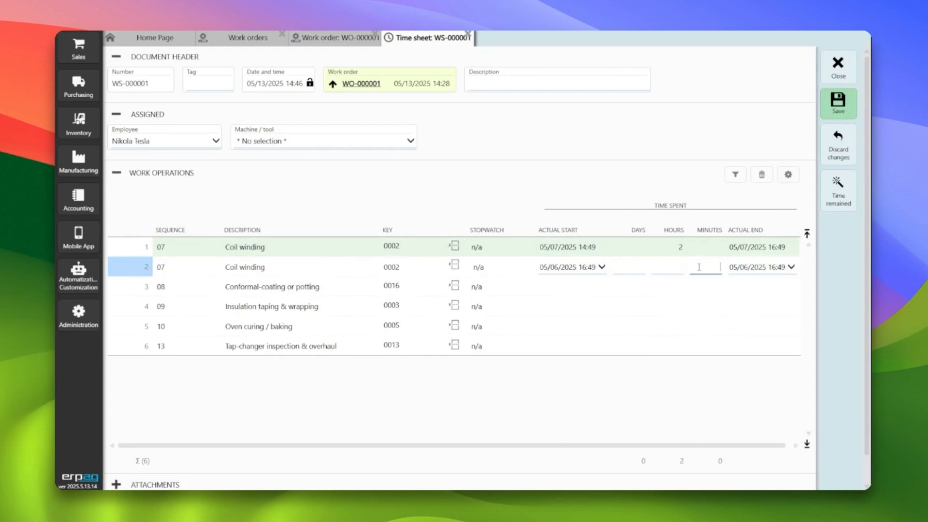
type("45")
key("Tab")
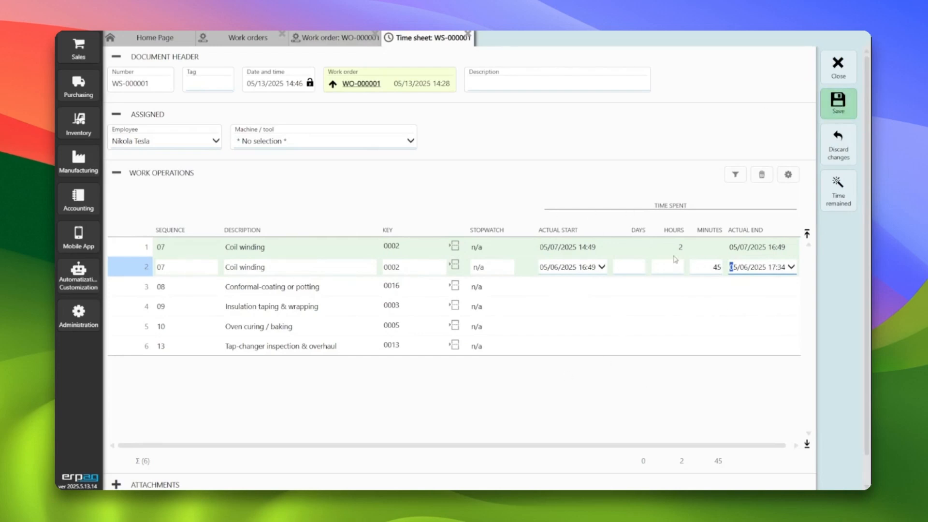
key("ctrl+s")
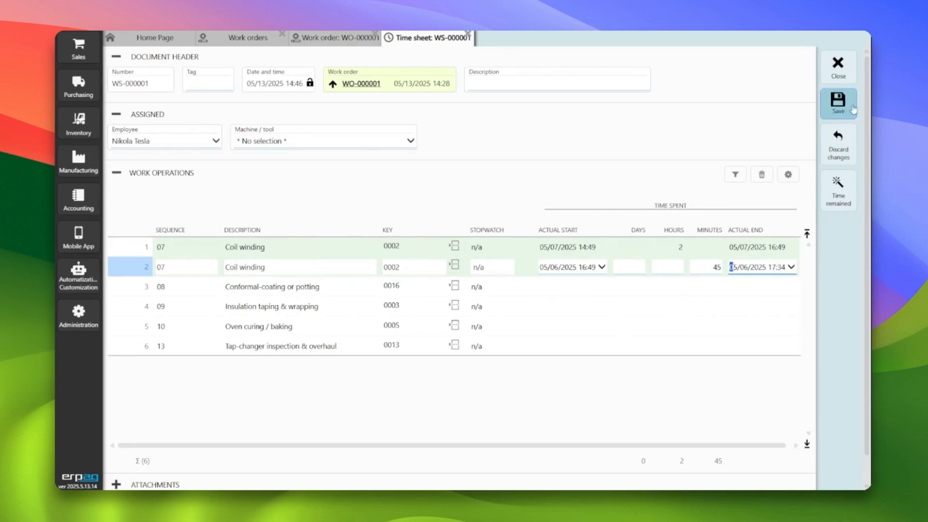
Close the time sheet and check the realized time across the work operations of work order WO-000001
left_click(575, 274)
left_click(835, 68)
left_click(397, 345)
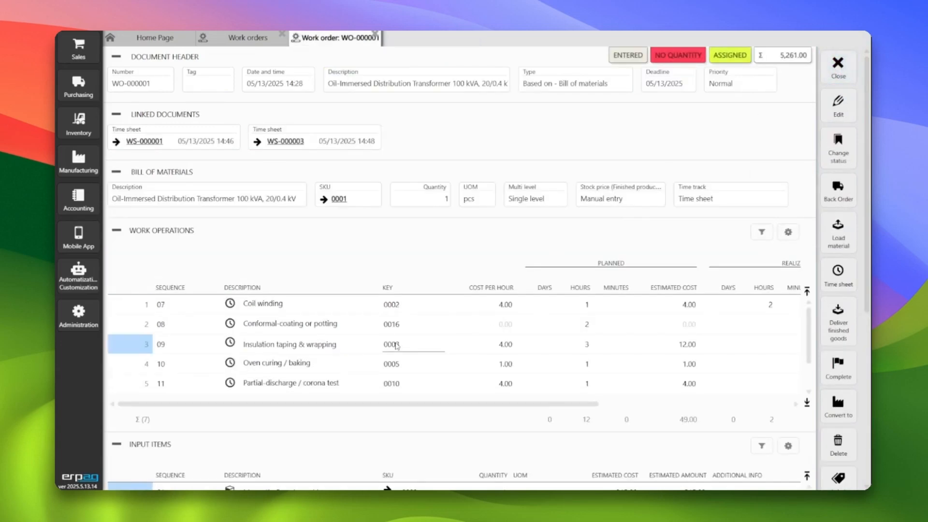
scroll(318, 302, "down", 5)
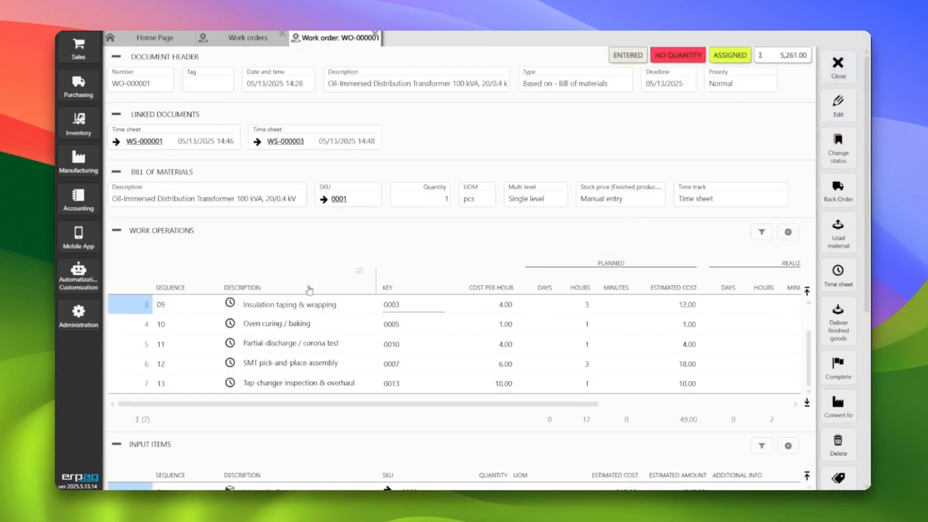
scroll(318, 302, "up", 5)
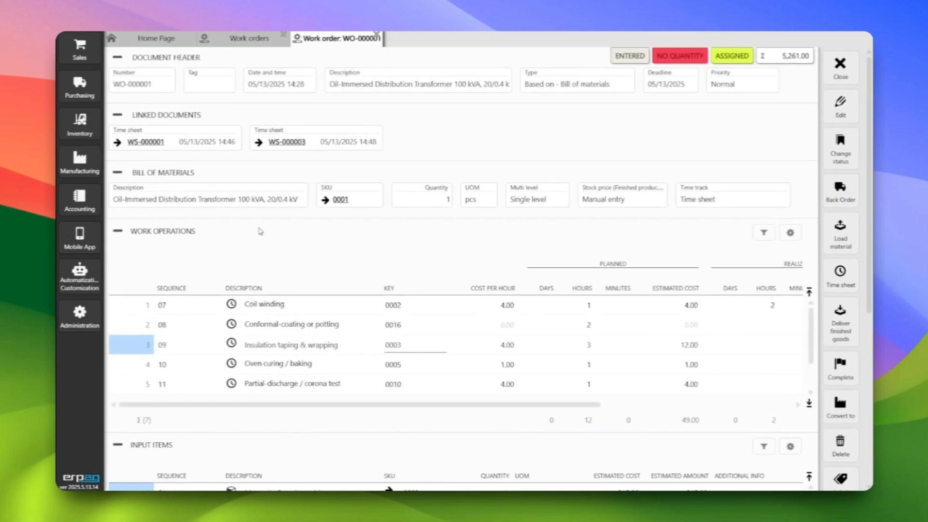
Reopen time sheet WS-000001 from the work order and expand its note section to view it
left_click(148, 142)
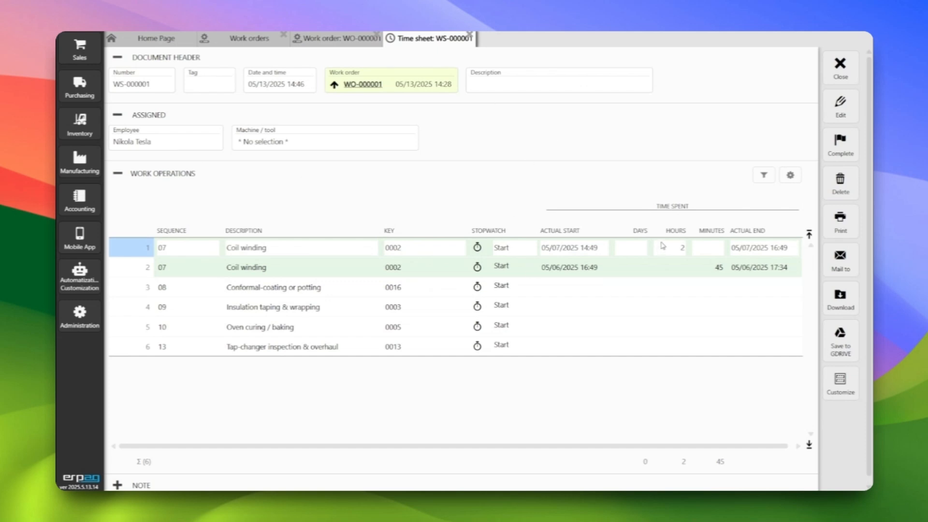
scroll(663, 246, "down", 1)
left_click(118, 479)
scroll(226, 415, "down", 3)
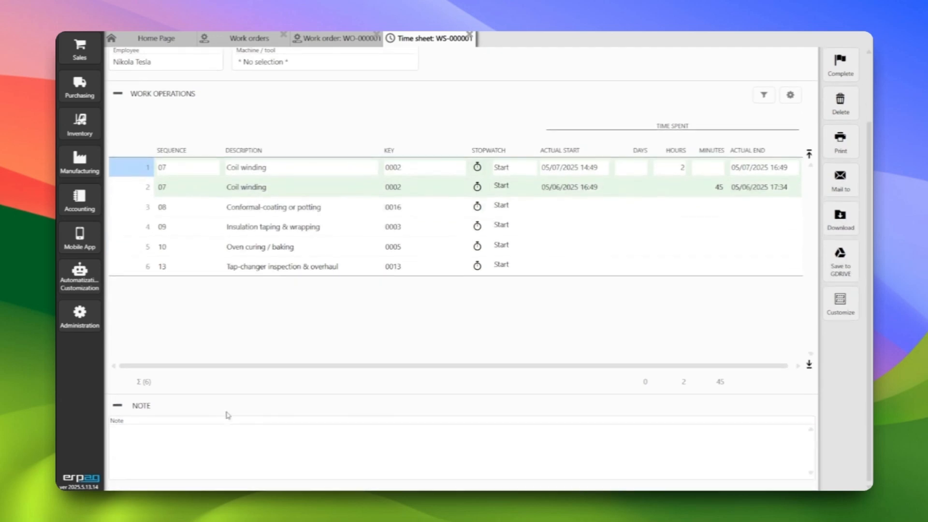
scroll(225, 414, "up", 3)
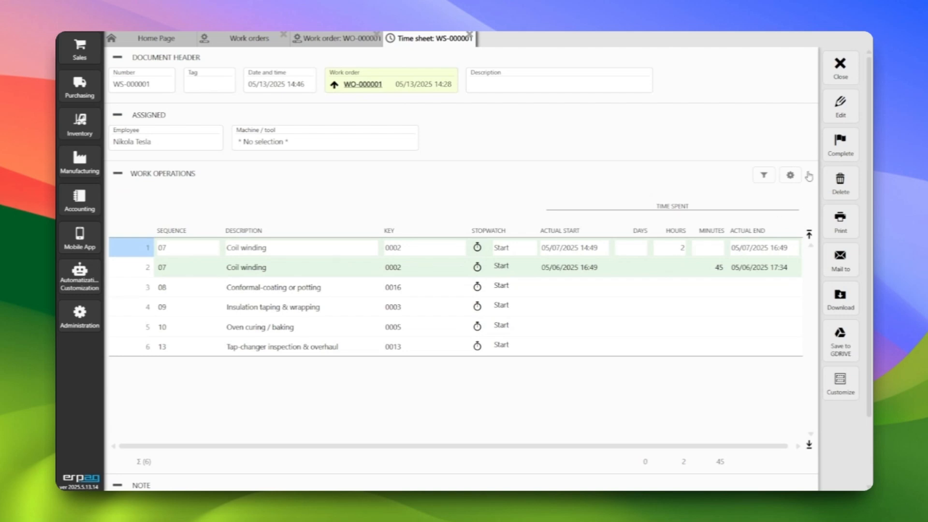
Add the "Seconds - Time spent" column to the time sheet's work operations table and save the column setup
left_click(790, 175)
left_click(759, 194)
scroll(577, 261, "down", 1)
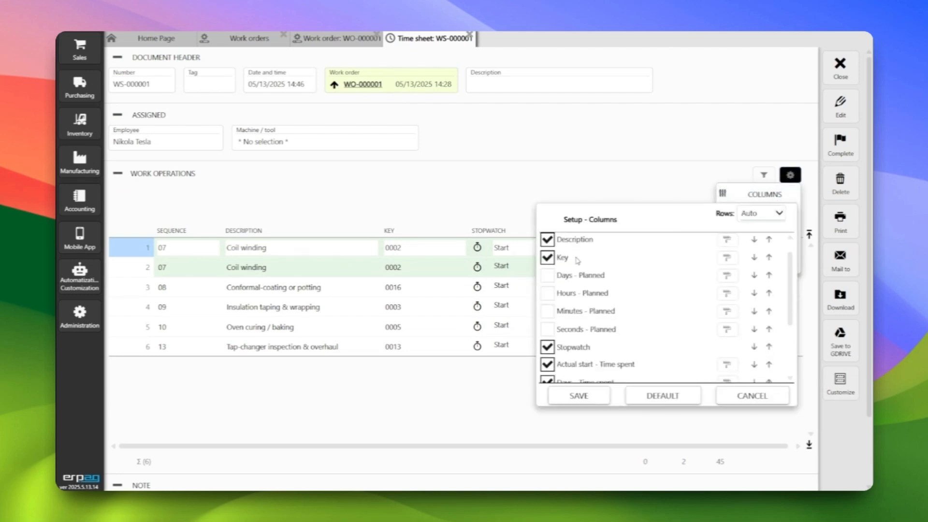
scroll(578, 261, "down", 2)
left_click(548, 347)
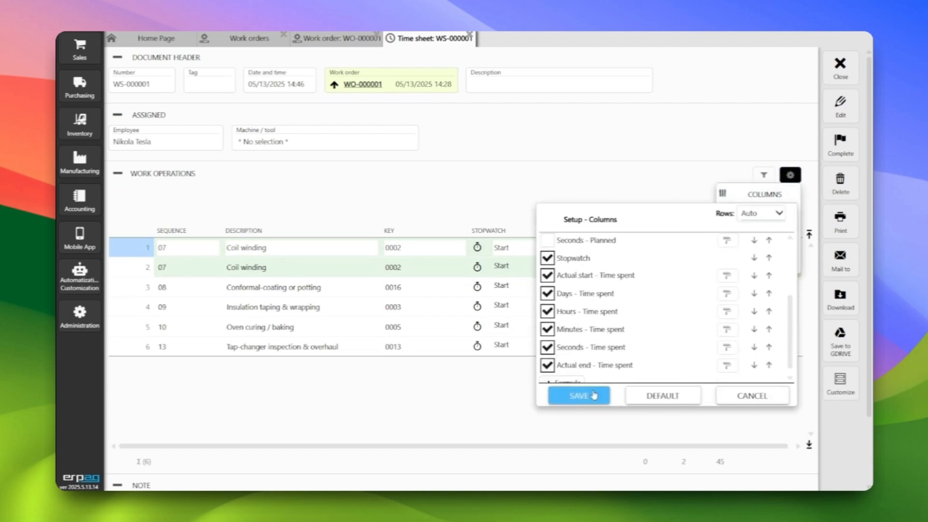
left_click(579, 396)
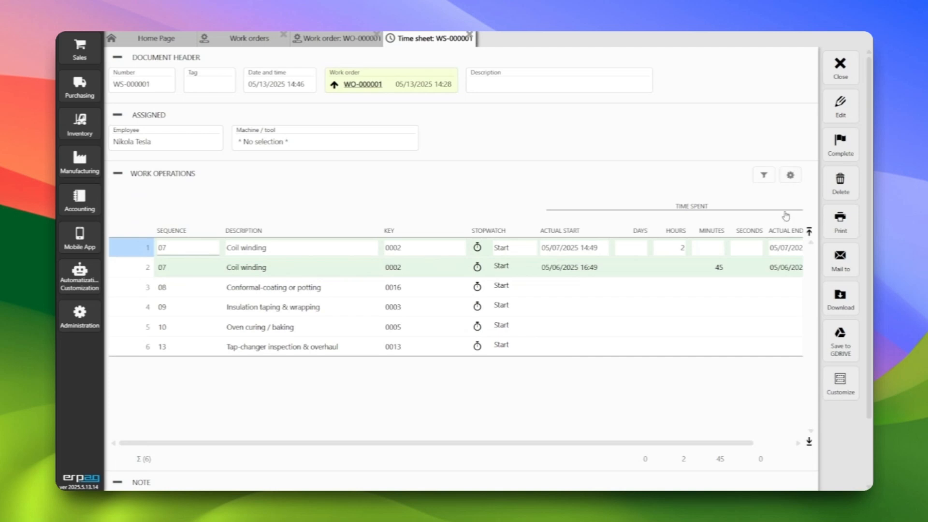
Start the stopwatch for Conformal-coating or potting, and close the time sheet, the work order and the work orders list
left_click(478, 291)
left_click(477, 290)
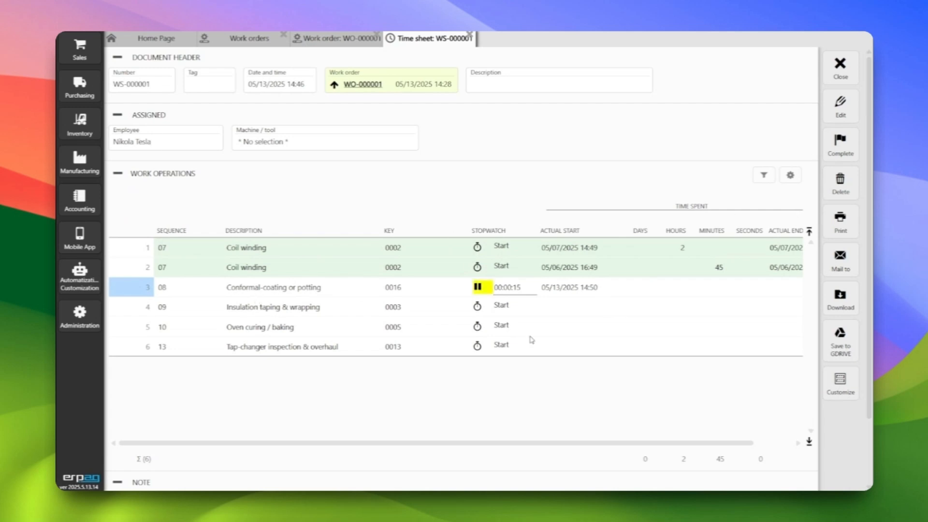
left_click(841, 72)
left_click(841, 70)
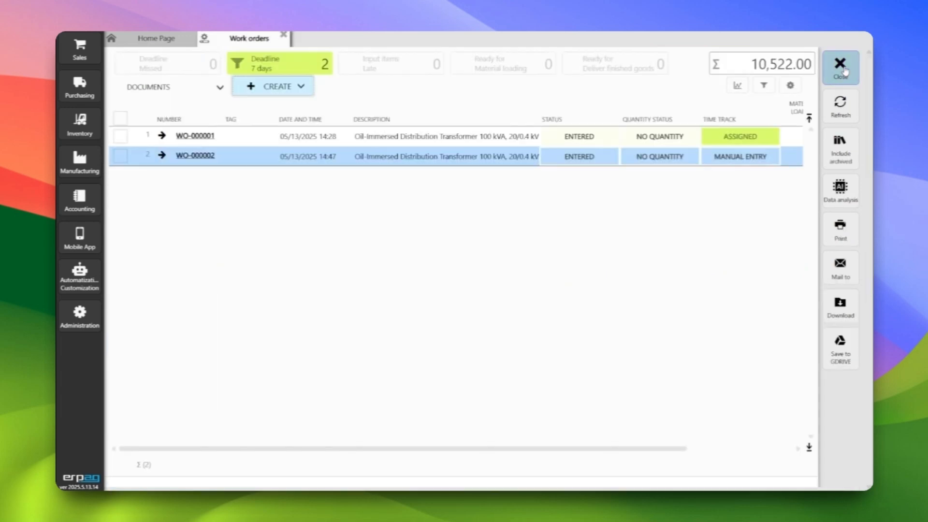
left_click(841, 70)
Open the time sheets list, try its assigned-to-me and employee filters, and check the running stopwatch in time sheet WS-000001
left_click(80, 162)
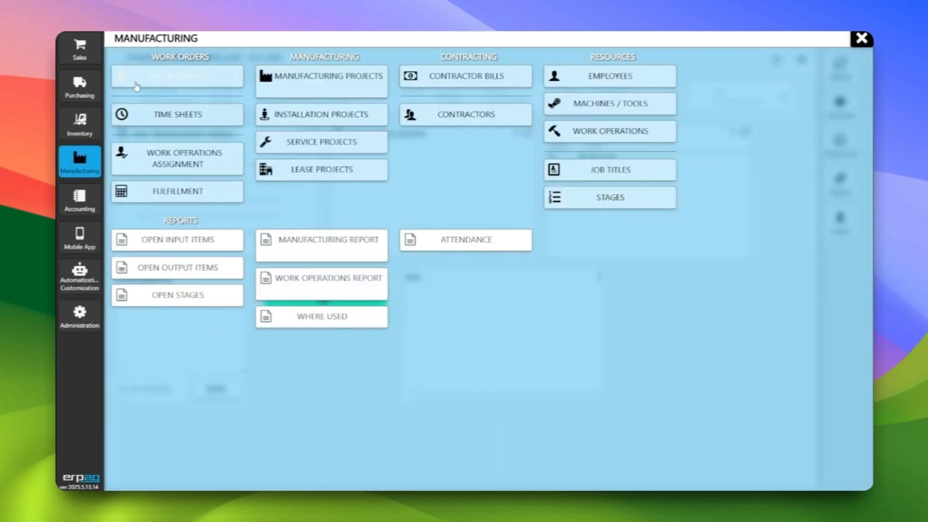
left_click(208, 119)
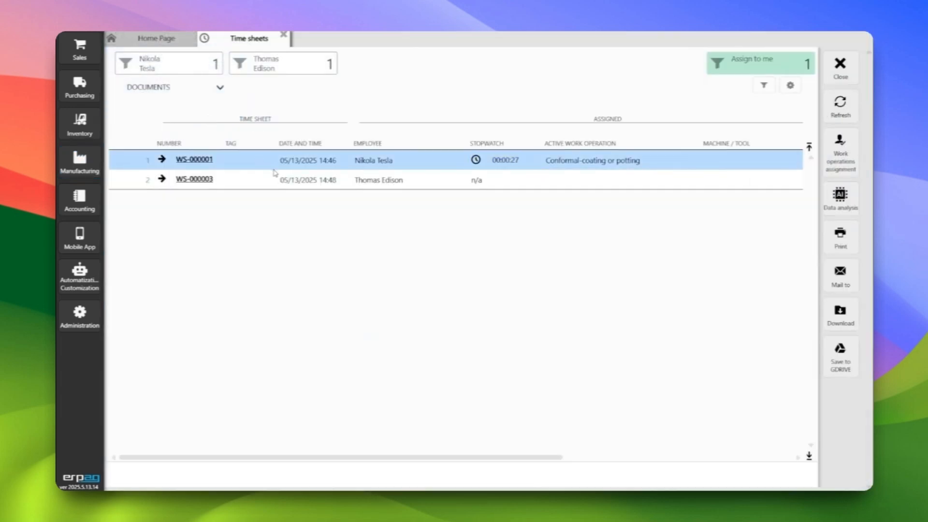
left_click(766, 66)
left_click(766, 67)
left_click(162, 67)
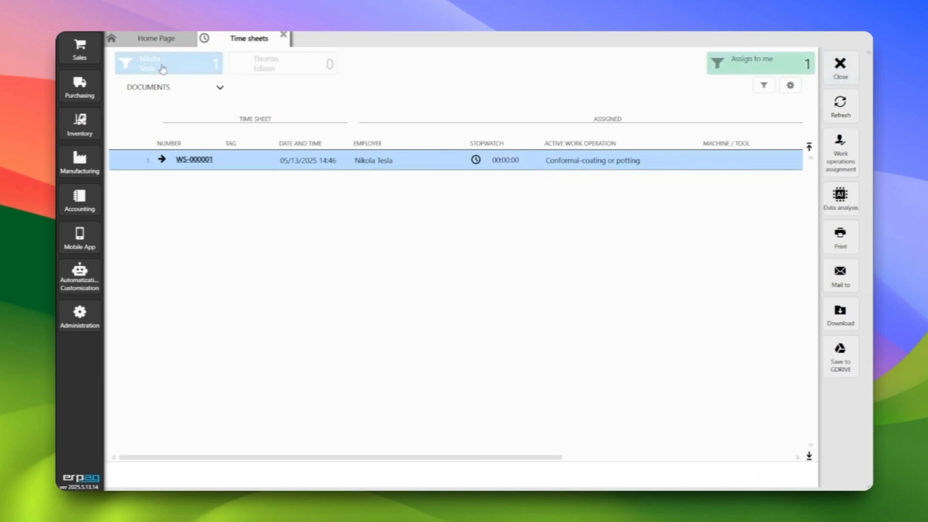
left_click(261, 63)
left_click(261, 63)
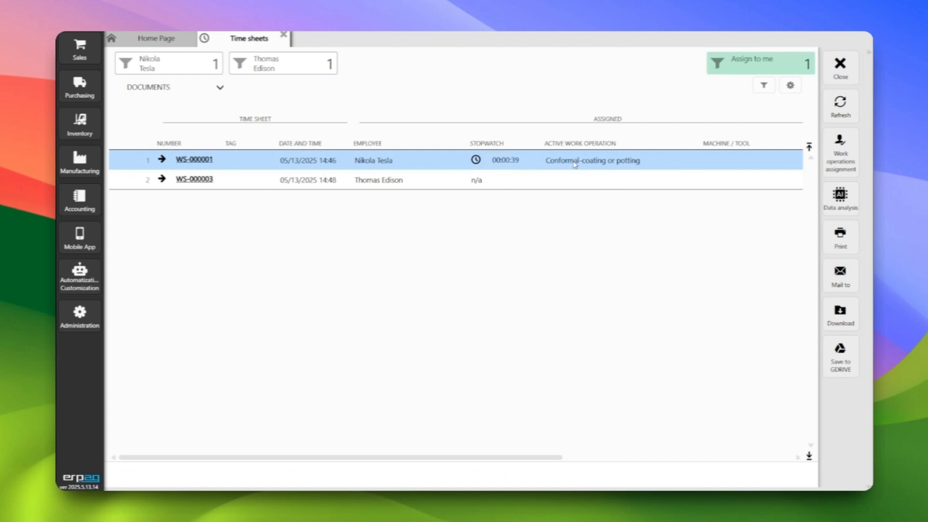
left_click(198, 159)
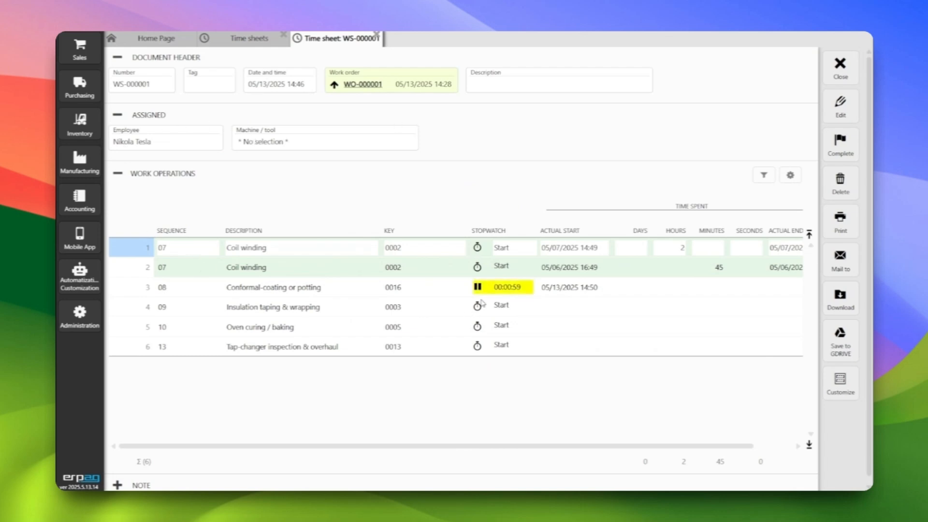
left_click(840, 65)
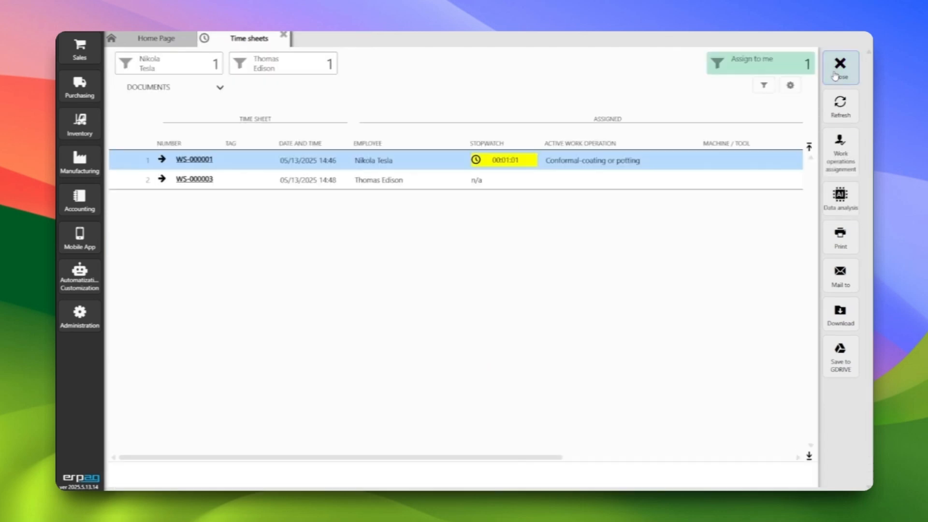
Start the stopwatch for Partial-discharge / corona test in time sheet WS-000003 and return to the time sheets list
double_click(207, 181)
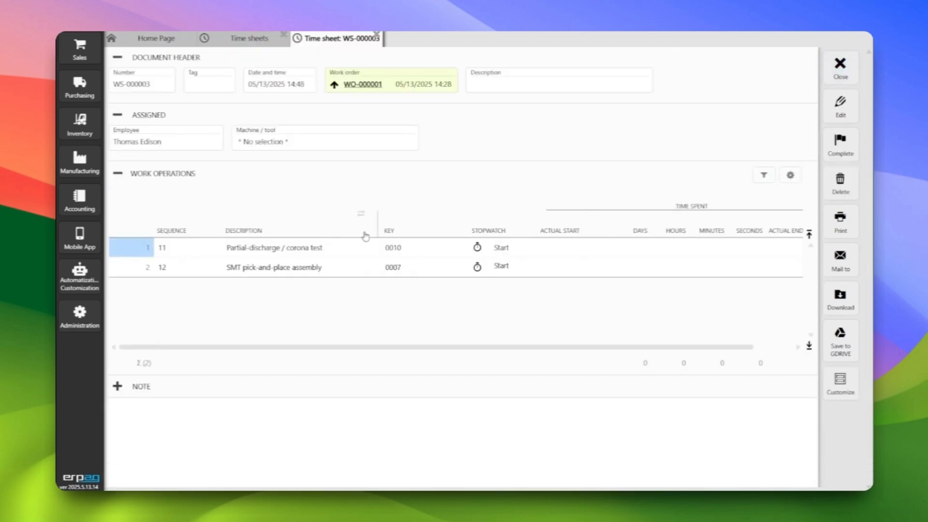
left_click(478, 249)
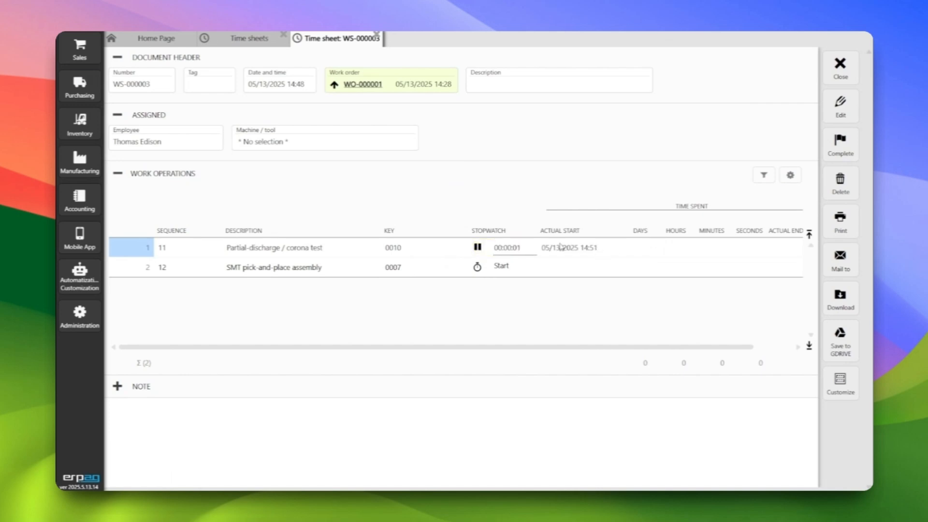
left_click(841, 70)
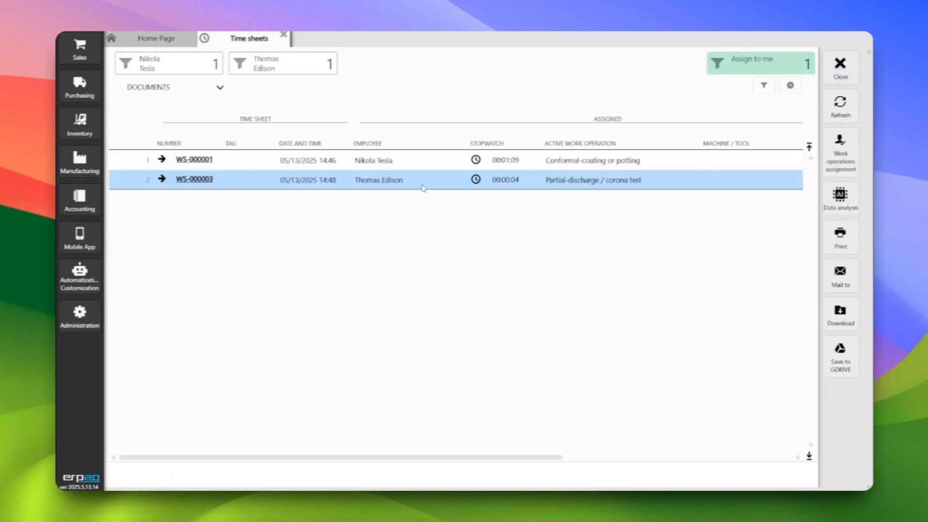
Open time sheet WS-000001 and stop the stopwatch for Conformal-coating or potting
left_click(414, 168)
double_click(414, 168)
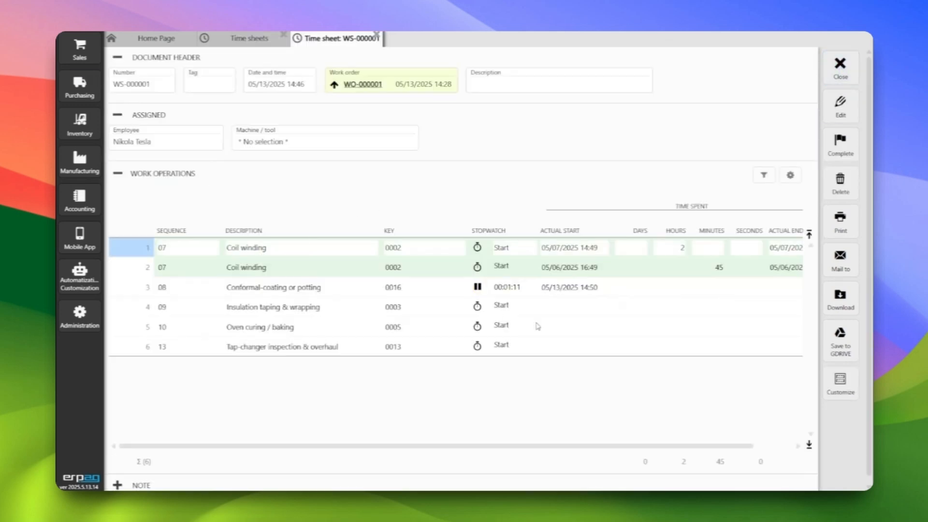
left_click(478, 288)
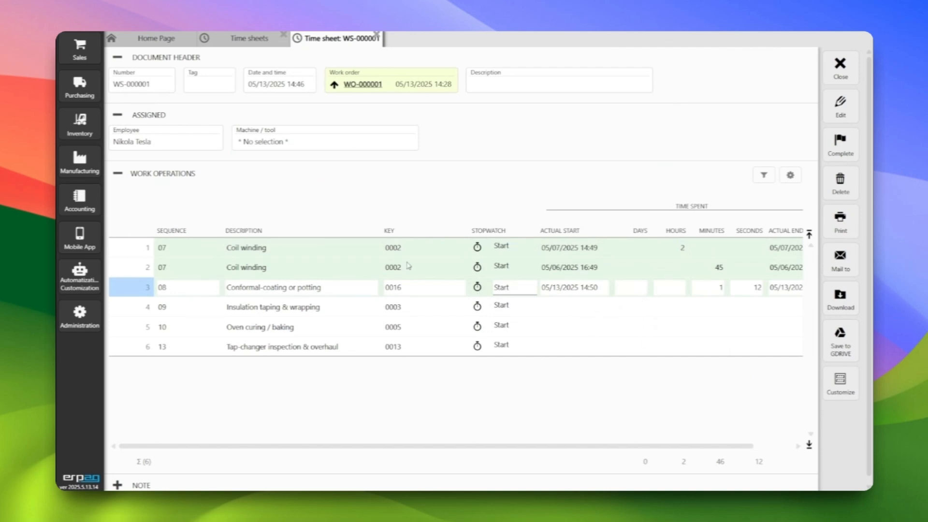
left_click(670, 265)
left_click(667, 287)
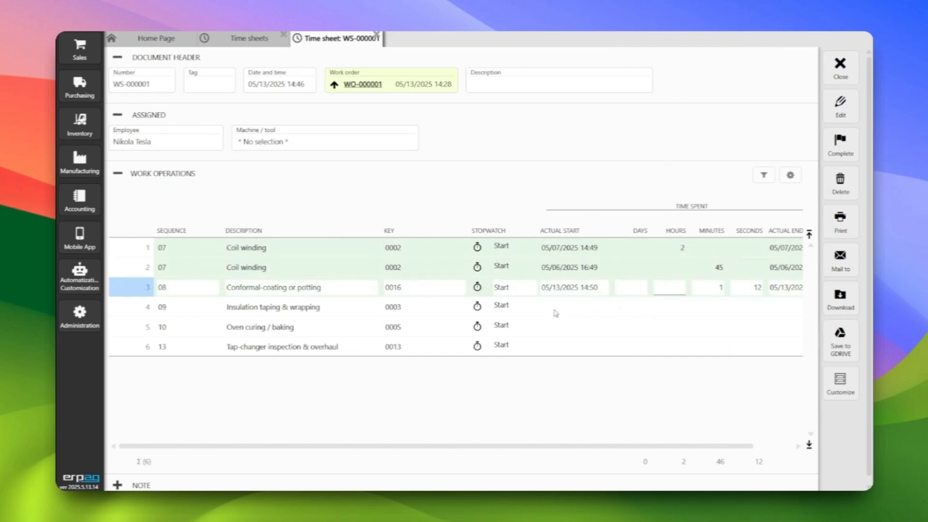
Start and stop the stopwatch for Insulation taping & wrapping, and start it again as a second entry
left_click(477, 306)
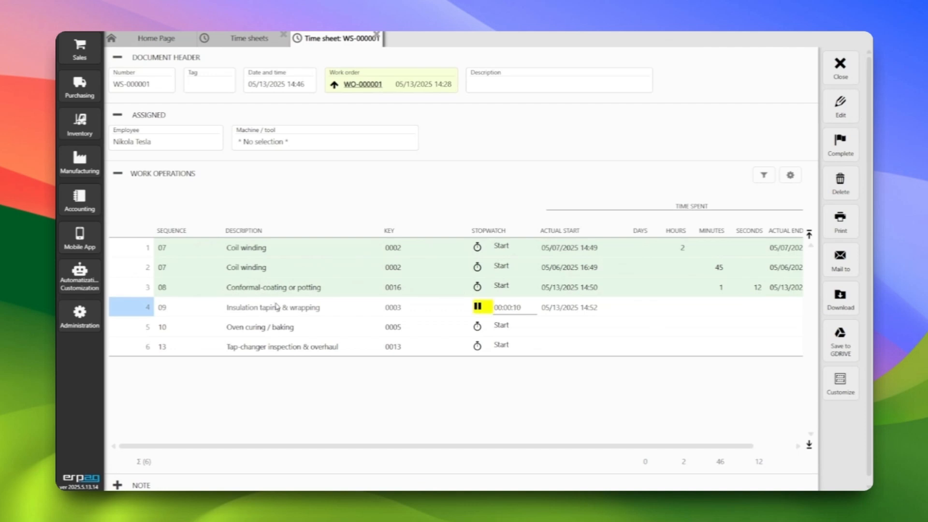
left_click(478, 307)
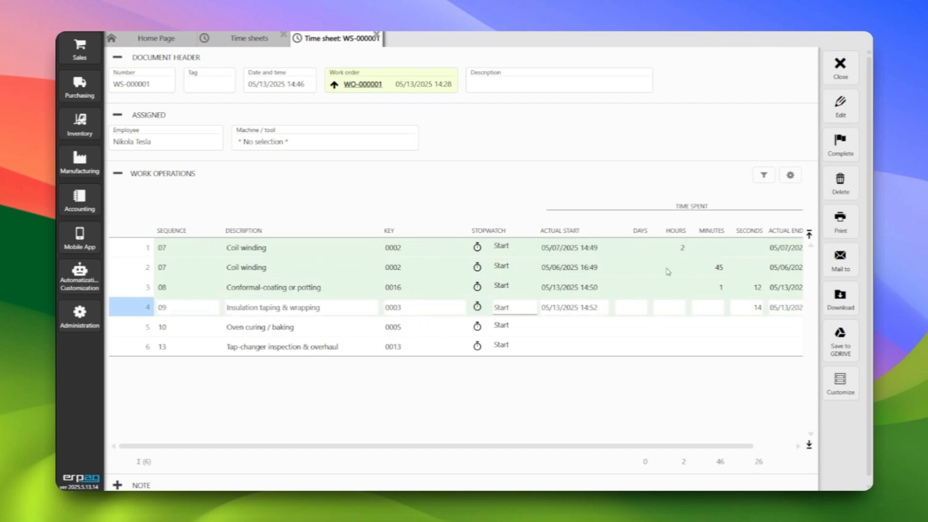
left_click(478, 310)
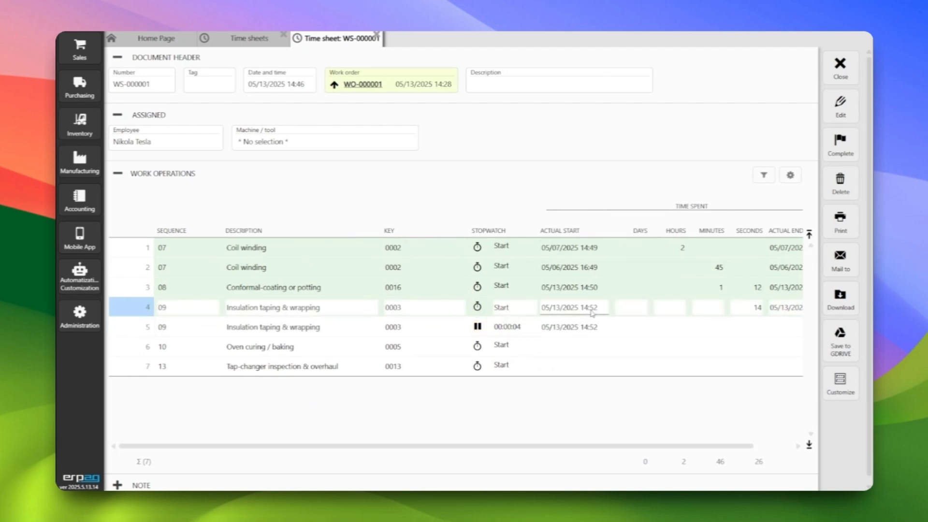
Stop the Insulation taping & wrapping stopwatch, and enter and save 1 hour for Oven curing / baking and 45 minutes for Tap-changer inspection & overhaul
left_click(478, 327)
left_click(841, 104)
left_click(673, 349)
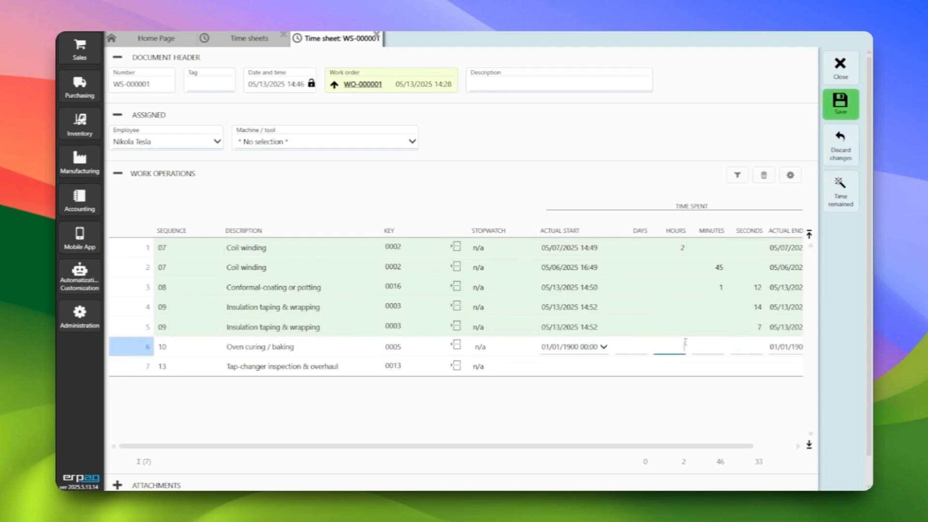
type("1")
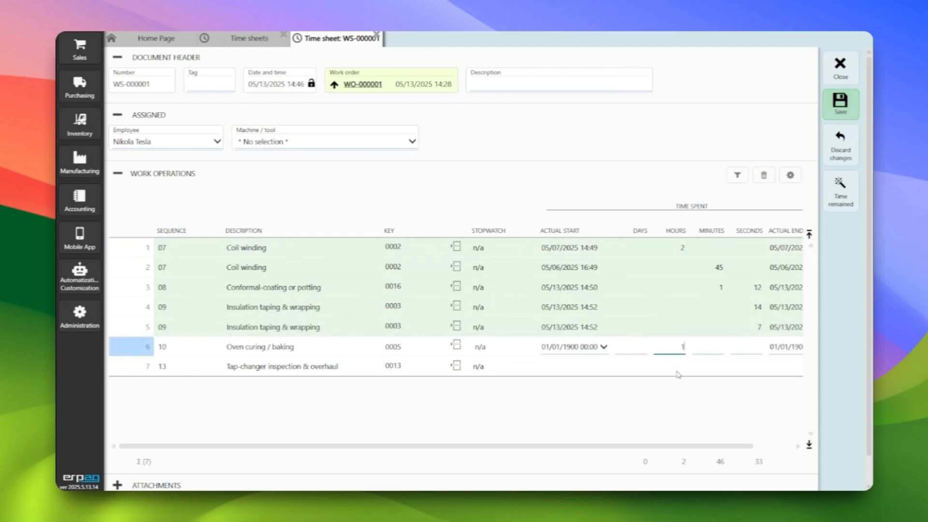
left_click(700, 367)
type("45")
key("Tab")
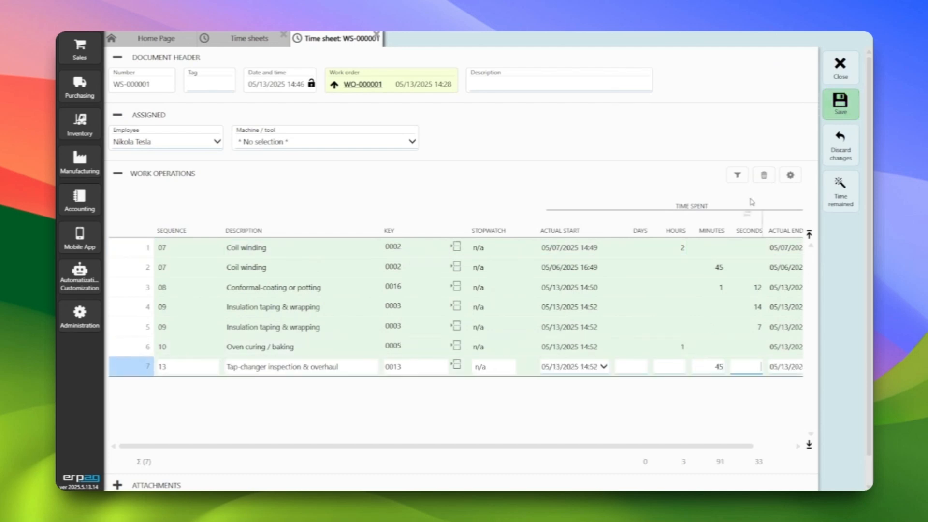
left_click(841, 102)
left_click(595, 329)
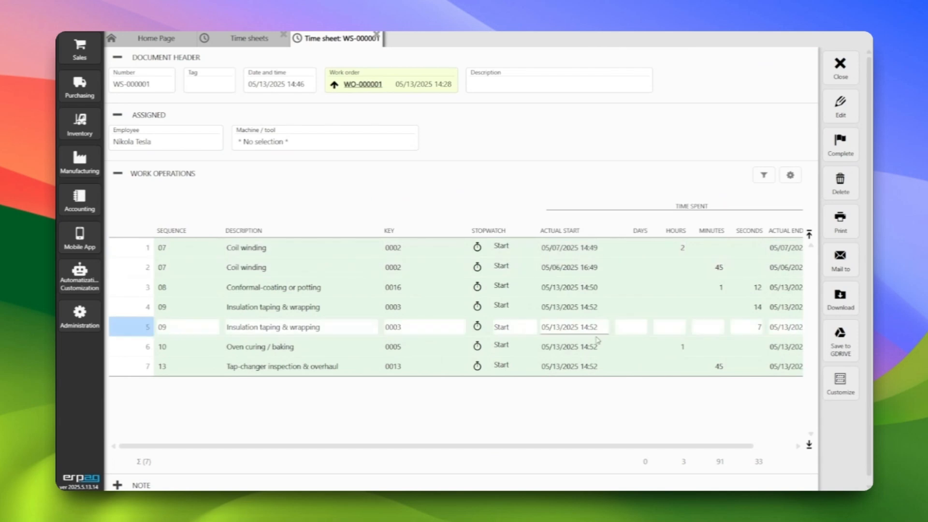
left_click(600, 346)
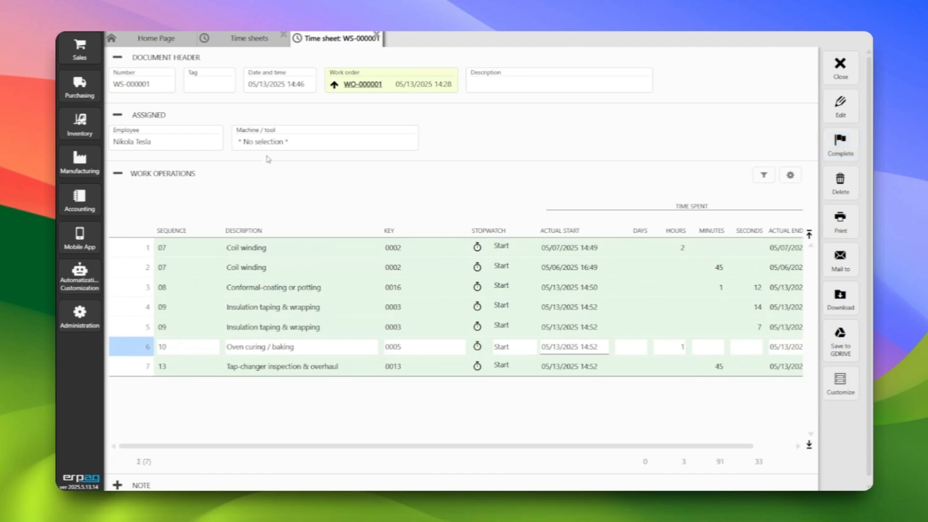
Mark time sheet WS-000001 as completed and return to the home page
left_click(835, 154)
left_click(431, 293)
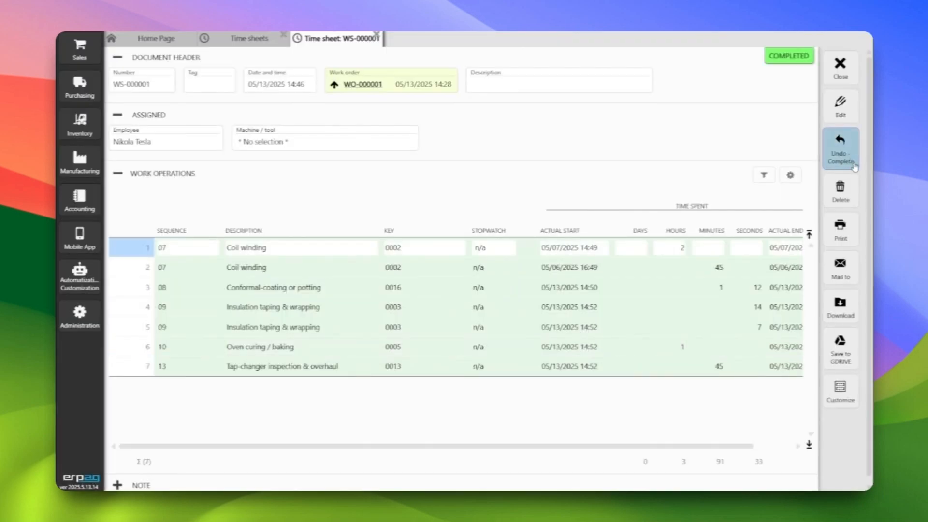
left_click(842, 68)
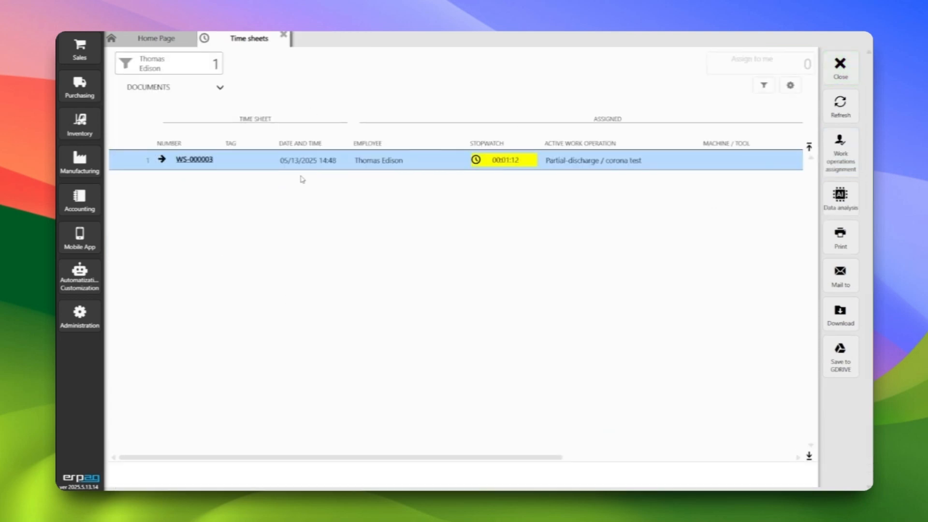
left_click(840, 68)
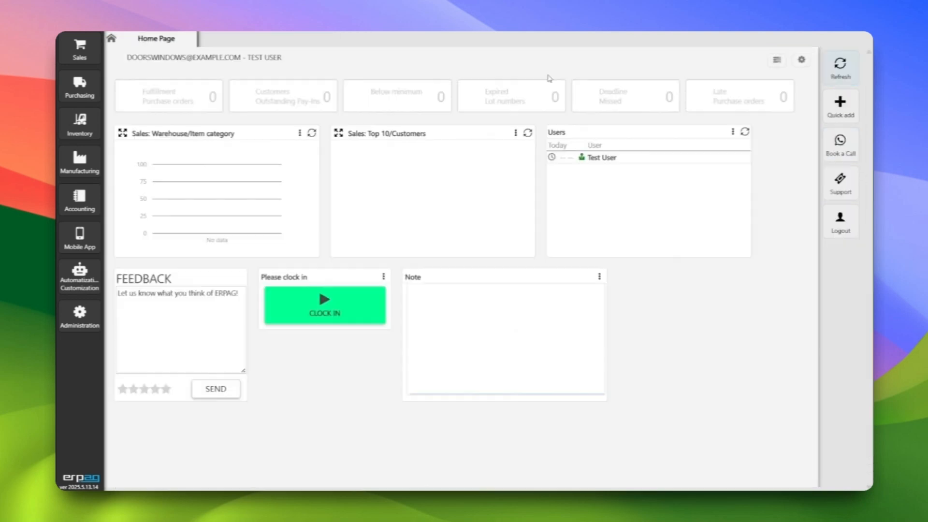
Open the work orders list, check the time track status of WO-000001, and open that work order
left_click(89, 161)
left_click(145, 77)
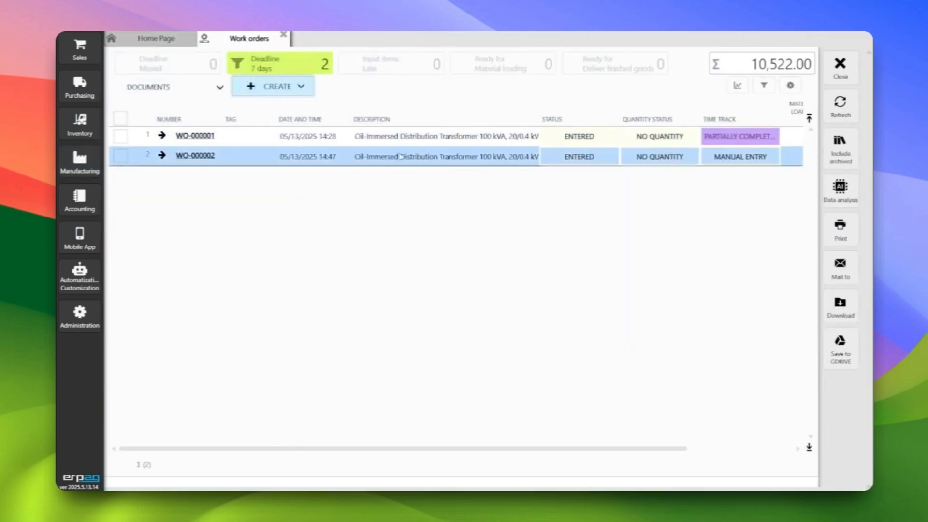
left_click(721, 142)
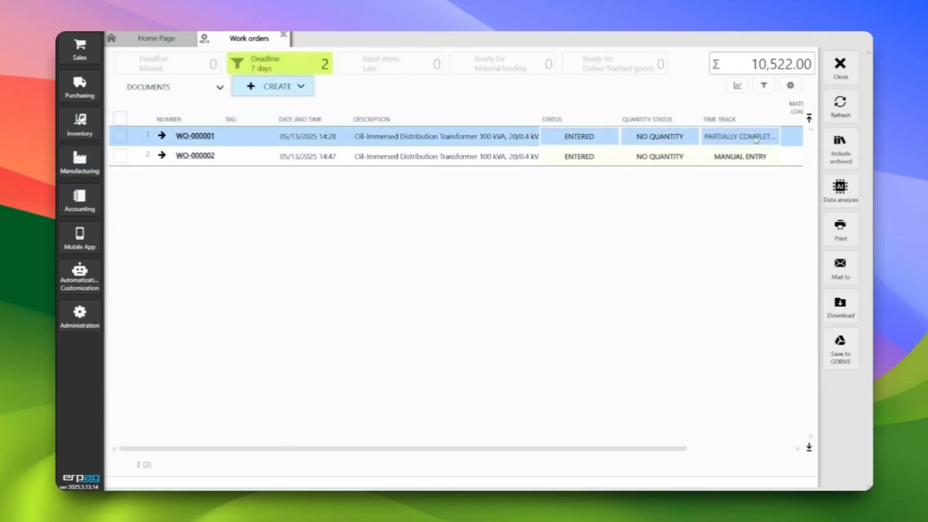
left_click(195, 136)
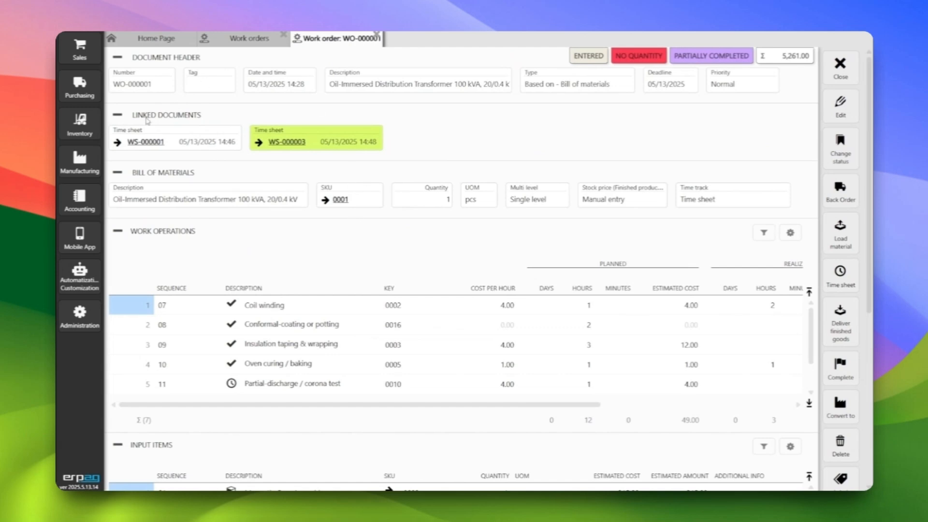
View the linked time sheets WS-000003 and WS-000001 from work order WO-000001, closing each one again
left_click(287, 146)
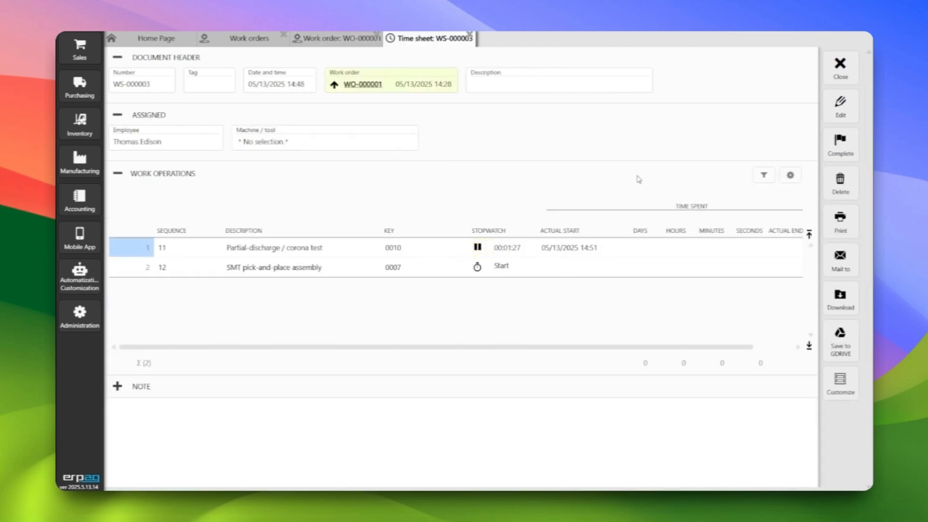
left_click(841, 67)
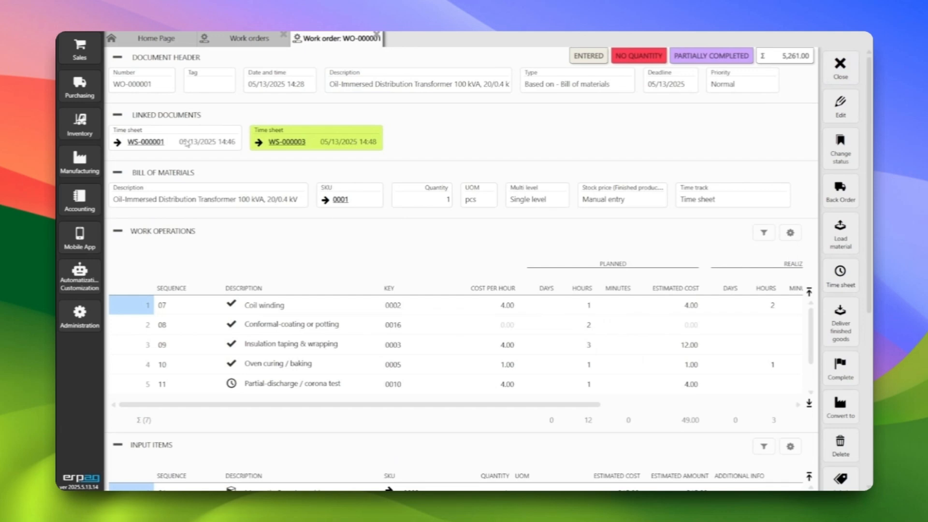
left_click(145, 142)
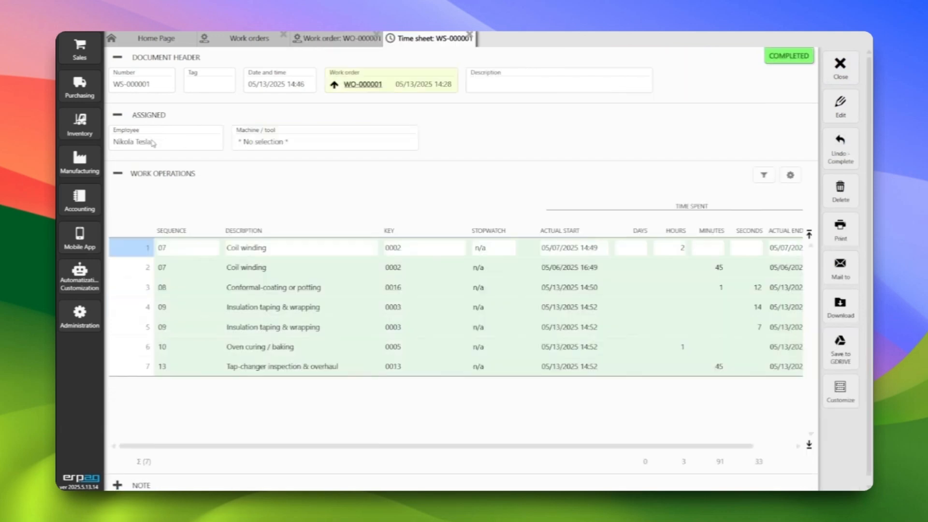
left_click(841, 66)
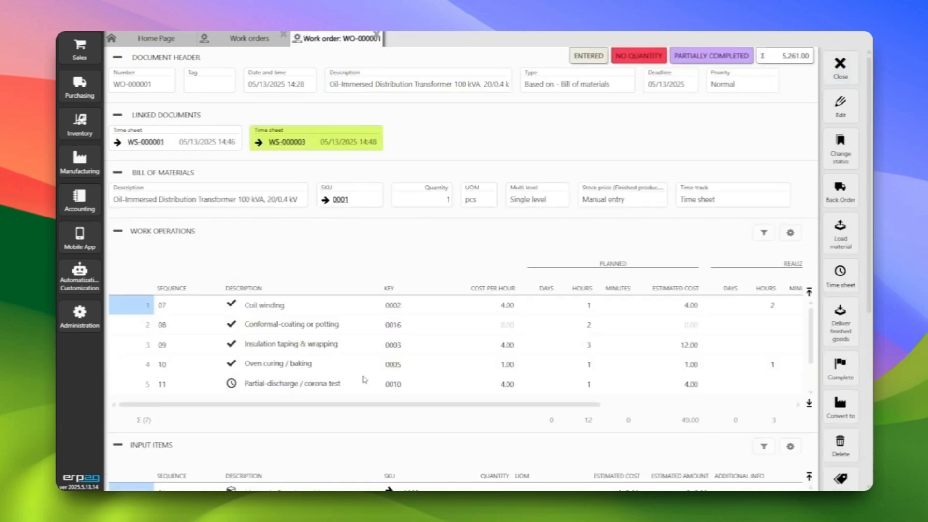
Examine the completion marks and the planned and realized time and costs of WO-000001's work operations, and close the work order
left_click(225, 331)
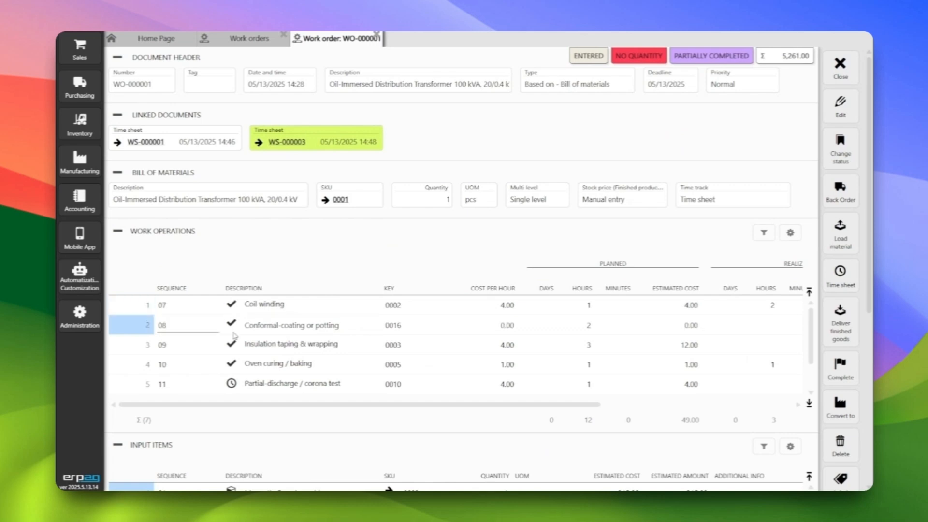
left_click(233, 368)
left_click(244, 320)
scroll(254, 354, "down", 2)
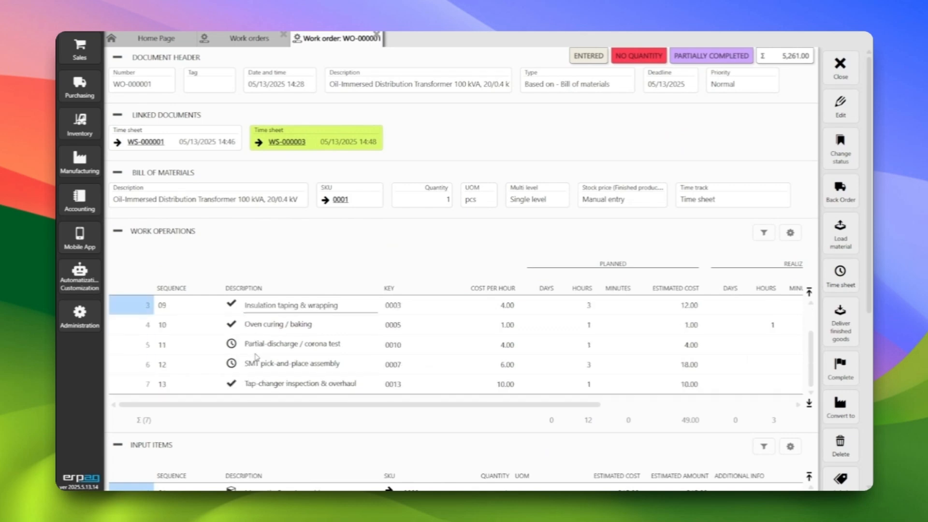
scroll(257, 358, "up", 2)
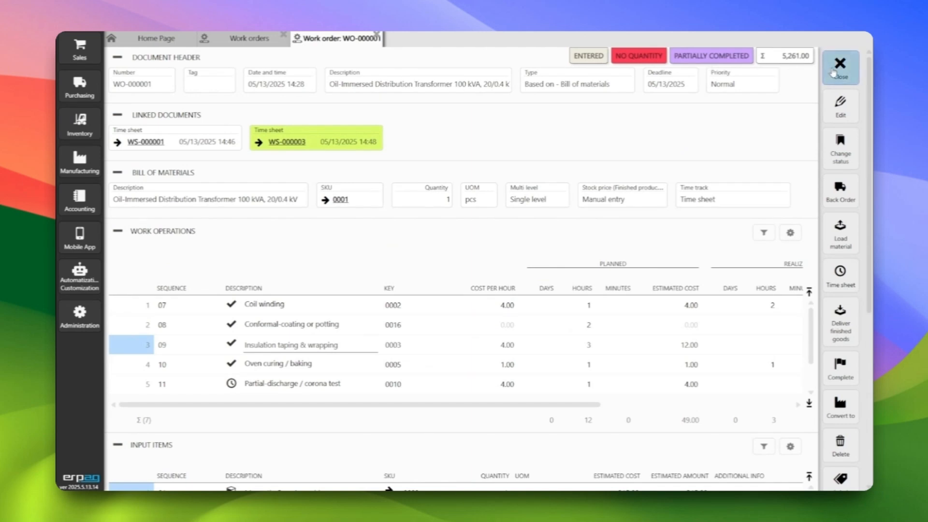
scroll(653, 386, "right", 5)
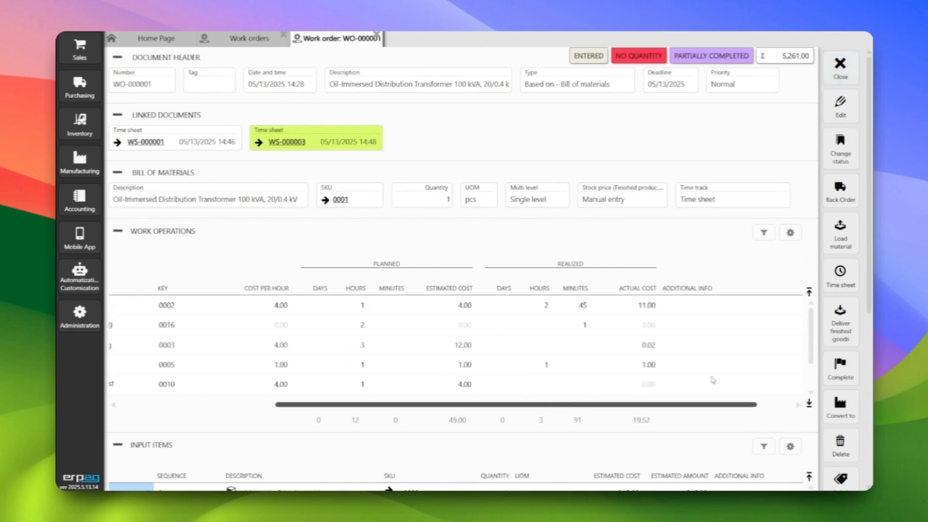
scroll(710, 379, "left", 5)
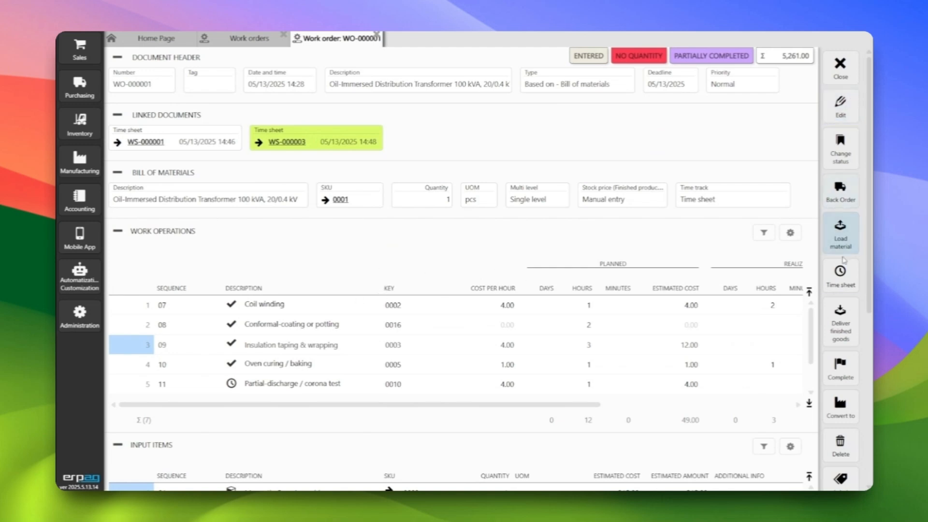
left_click(842, 71)
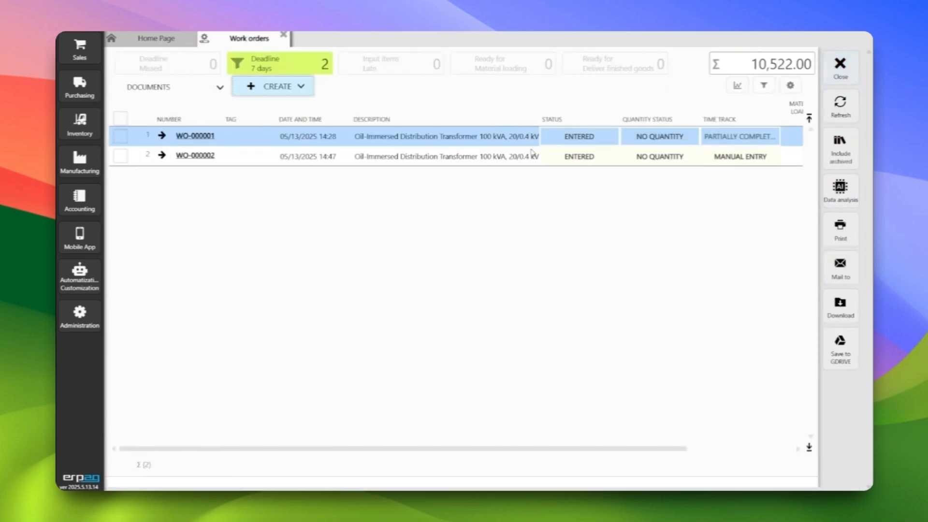
Create and save a work order based on the bill of materials for SKU 0001
left_click(285, 87)
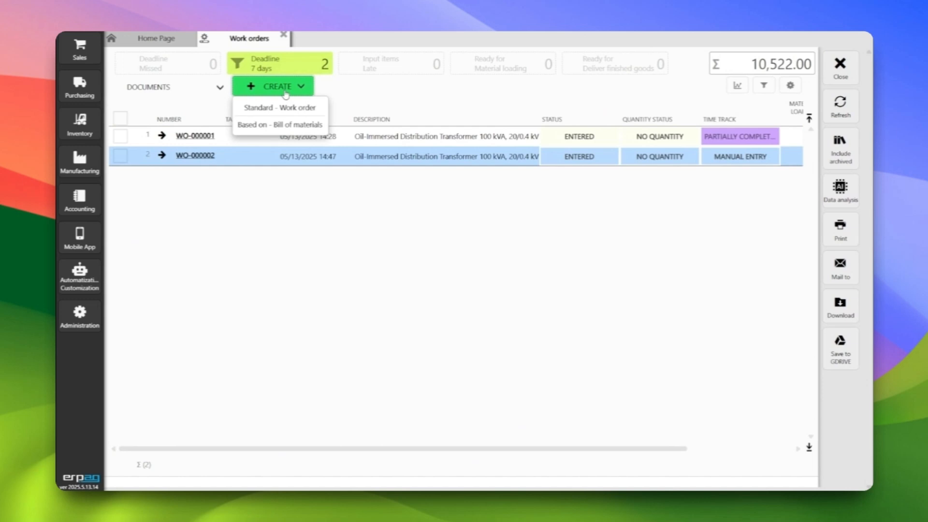
left_click(286, 123)
left_click(351, 142)
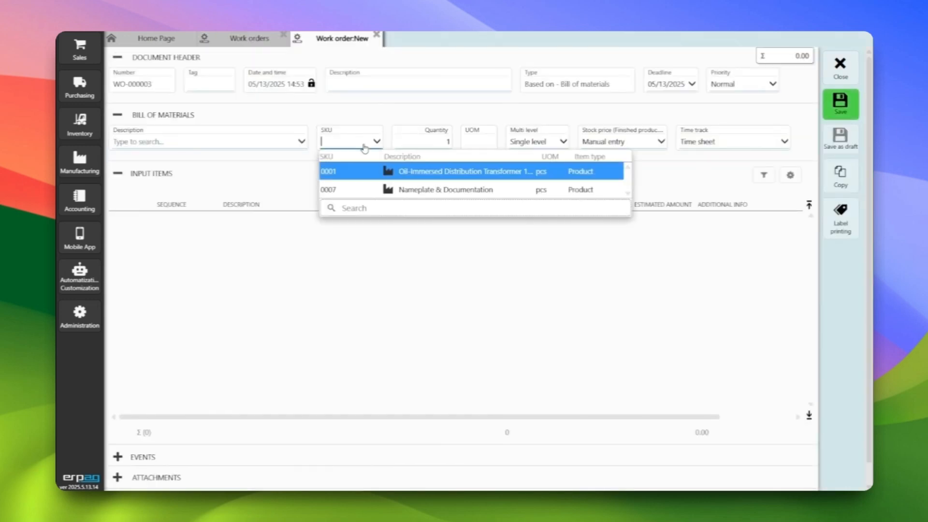
left_click(395, 169)
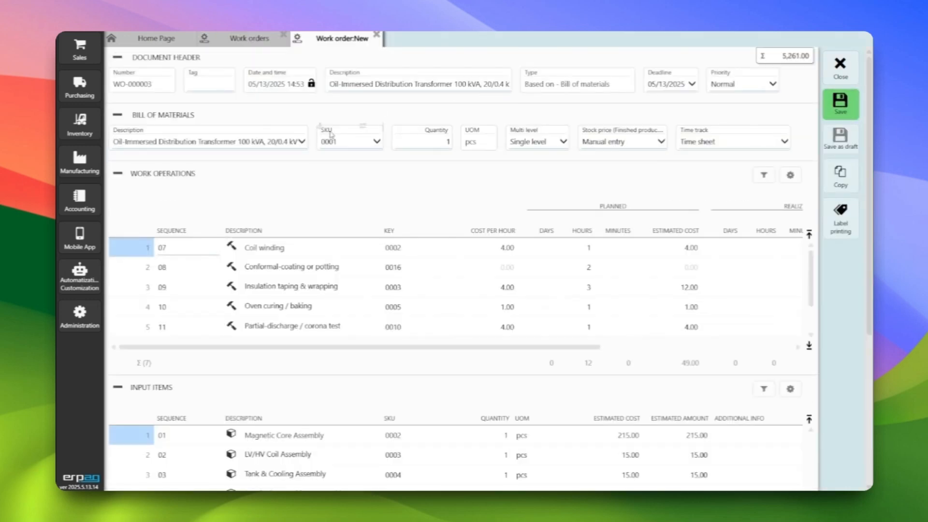
left_click(841, 104)
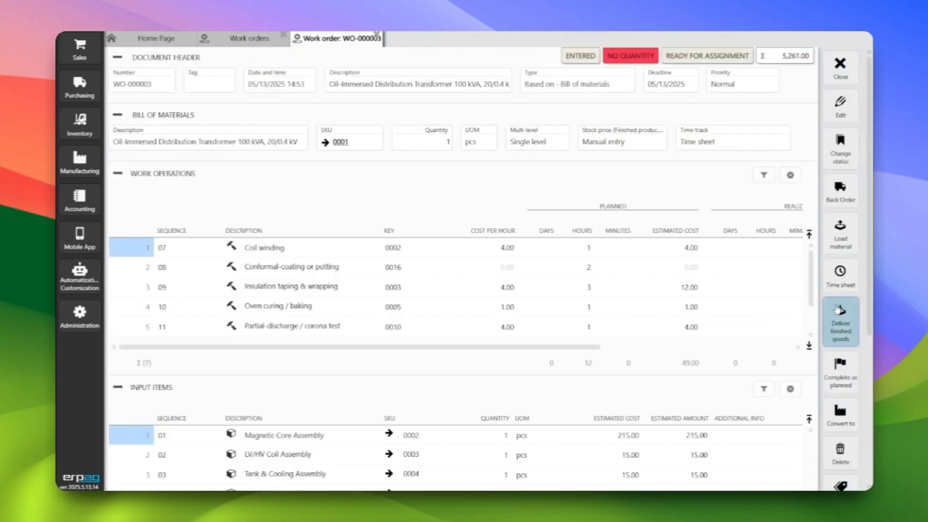
Create a time sheet for the new work order, assign it to the employee listed as Developer, and save it
left_click(841, 276)
left_click(206, 144)
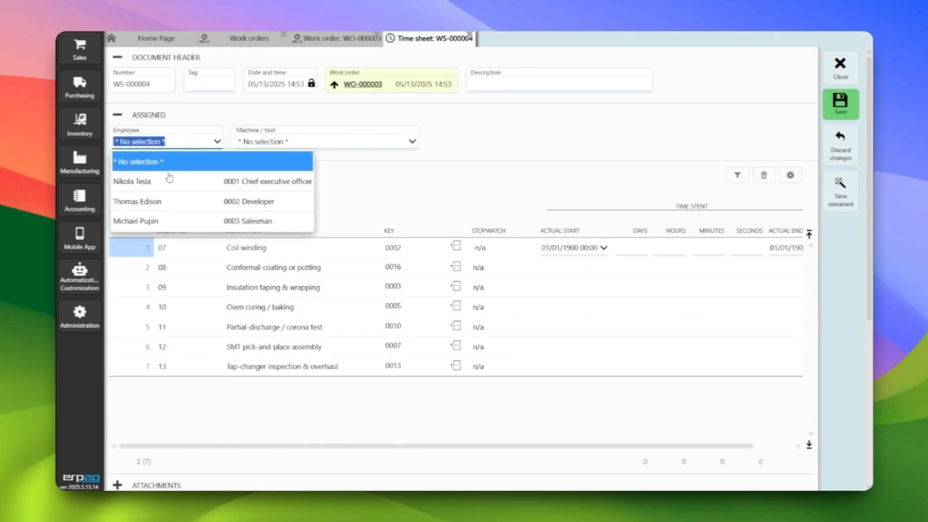
left_click(169, 204)
left_click(841, 104)
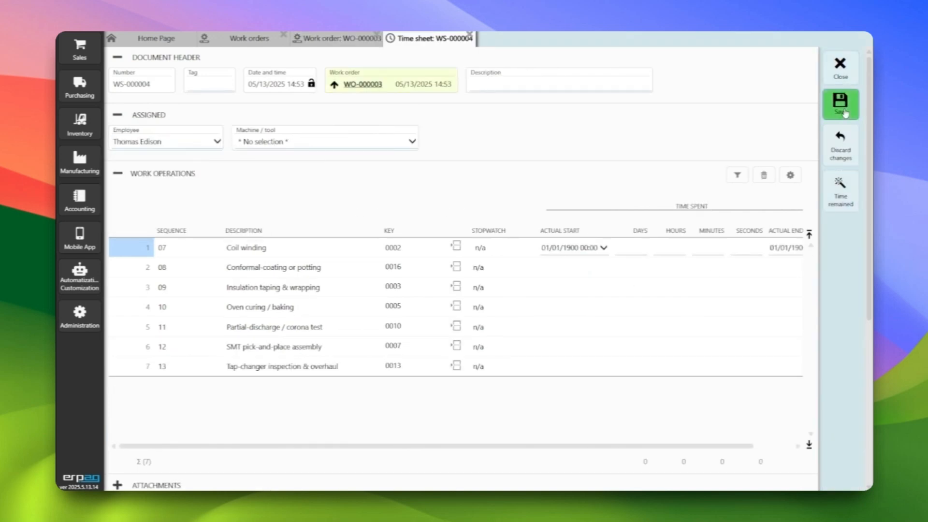
Try to start the stopwatch for Conformal-coating or potting in time sheet WS-000004
left_click(477, 268)
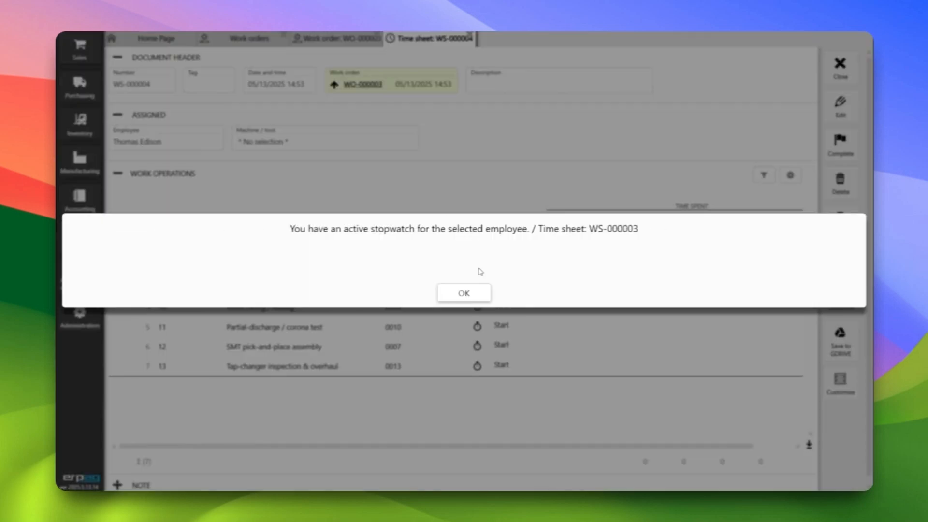
mouse_move(312, 231)
left_mouse_down()
mouse_move(640, 241)
mouse_move(641, 231)
mouse_move(529, 243)
mouse_move(314, 239)
left_mouse_up()
left_click(525, 294)
left_click(483, 299)
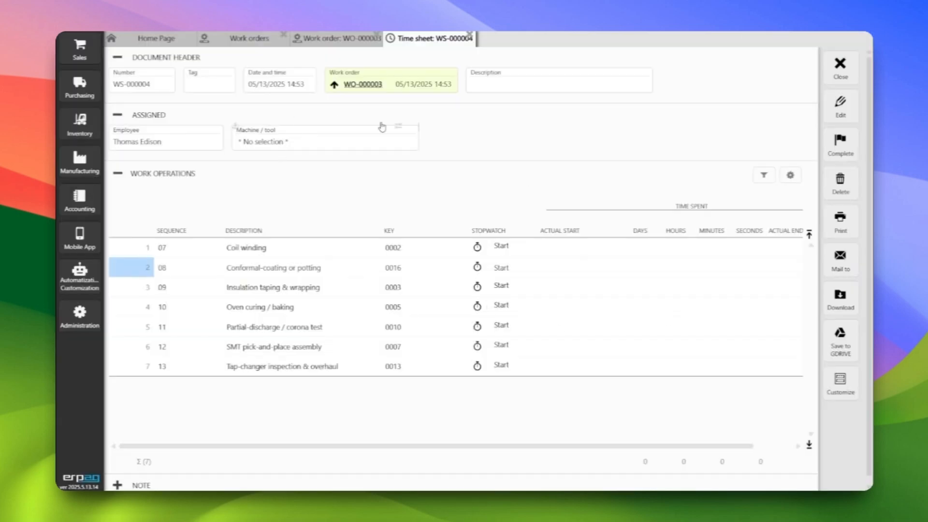
Leave the time sheet and work orders, and check the assigned employee's stopwatches in the time sheets list
left_click(841, 68)
left_click(840, 68)
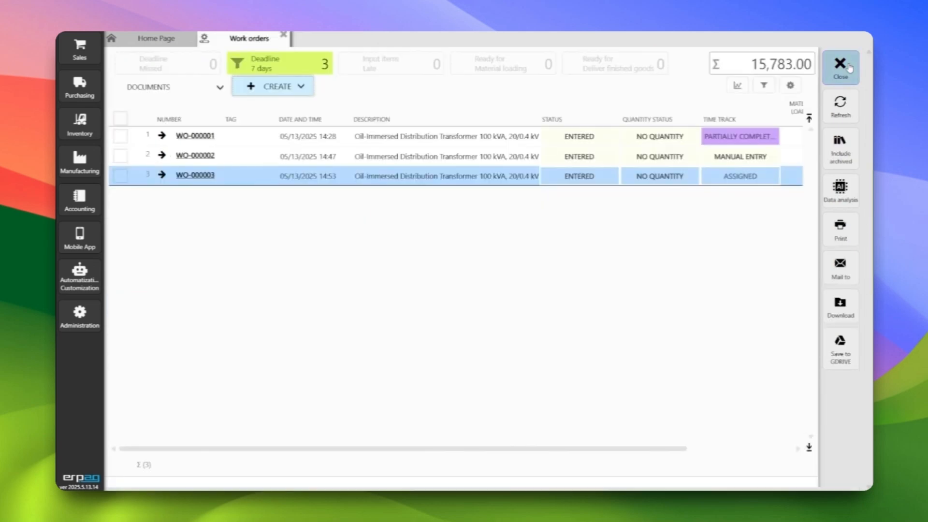
left_click(849, 67)
left_click(80, 160)
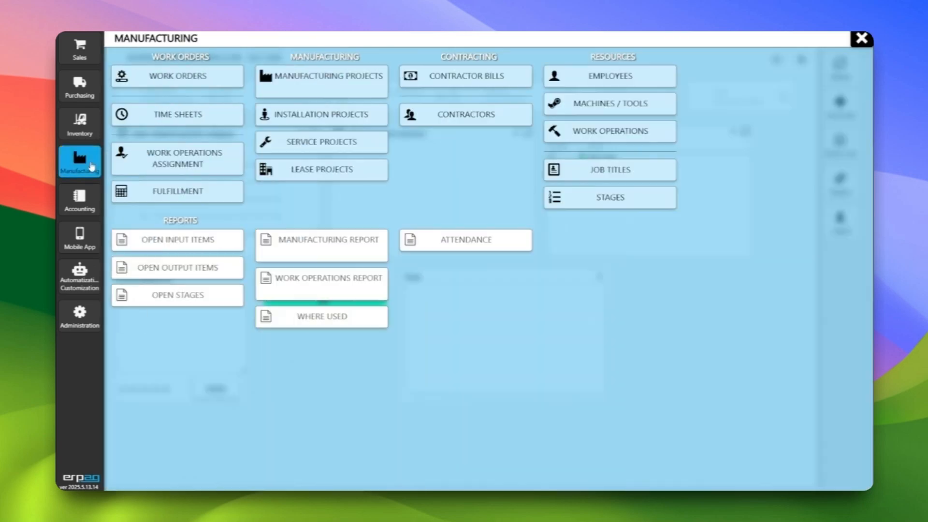
left_click(156, 119)
left_click(500, 186)
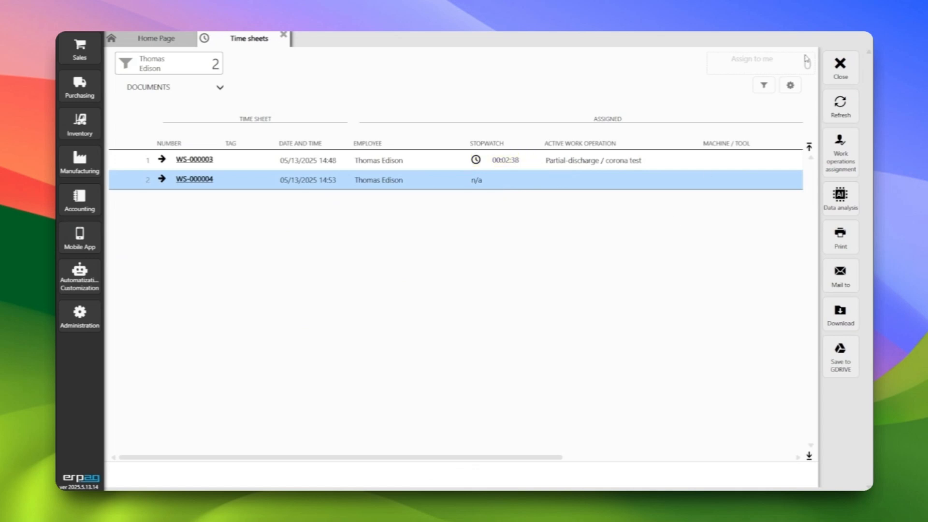
Close the time sheets list and open the smart phone Inventory mobile app emulator
left_click(840, 67)
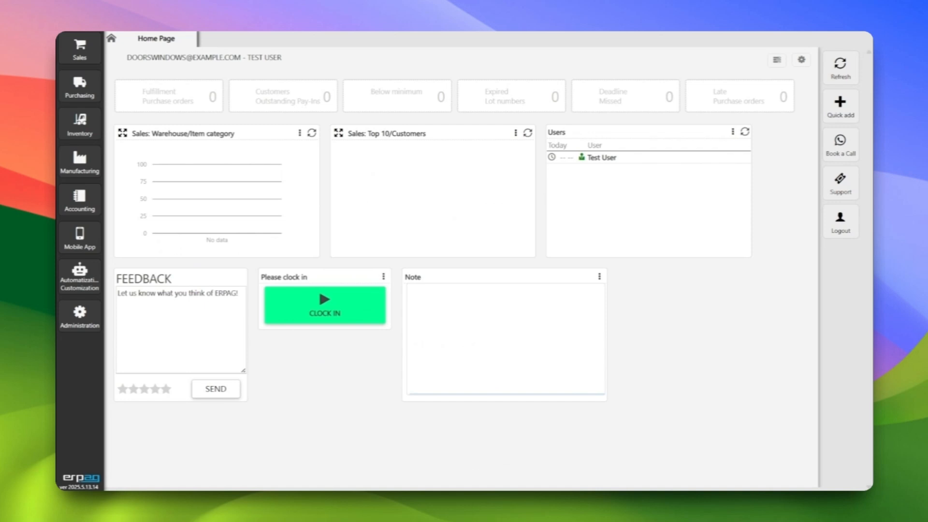
left_click(80, 237)
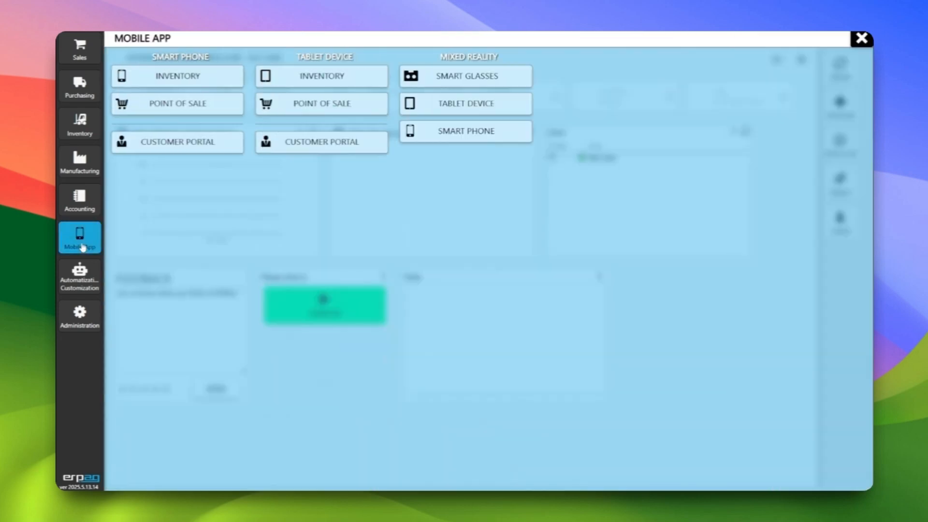
left_click(154, 86)
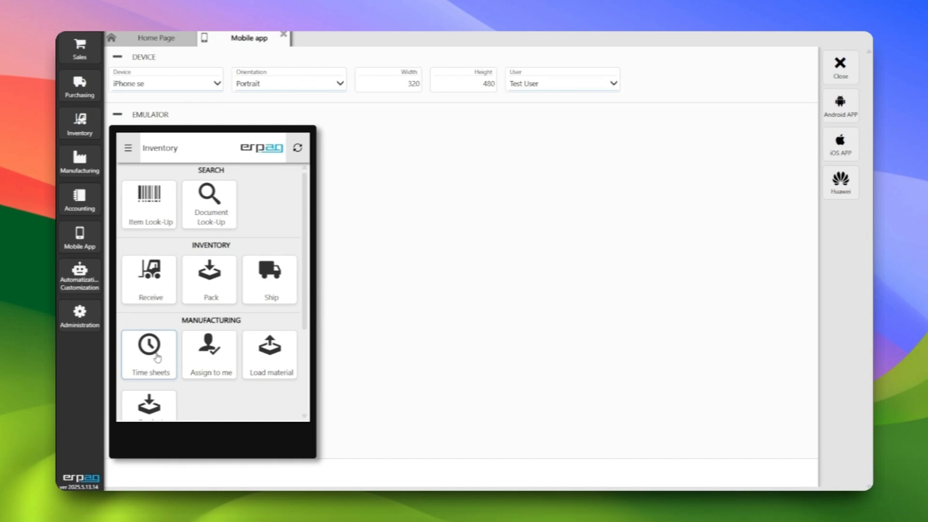
Create a work order based on the bill of materials for SKU 0001, save it, and return to the mobile app emulator
left_click(83, 161)
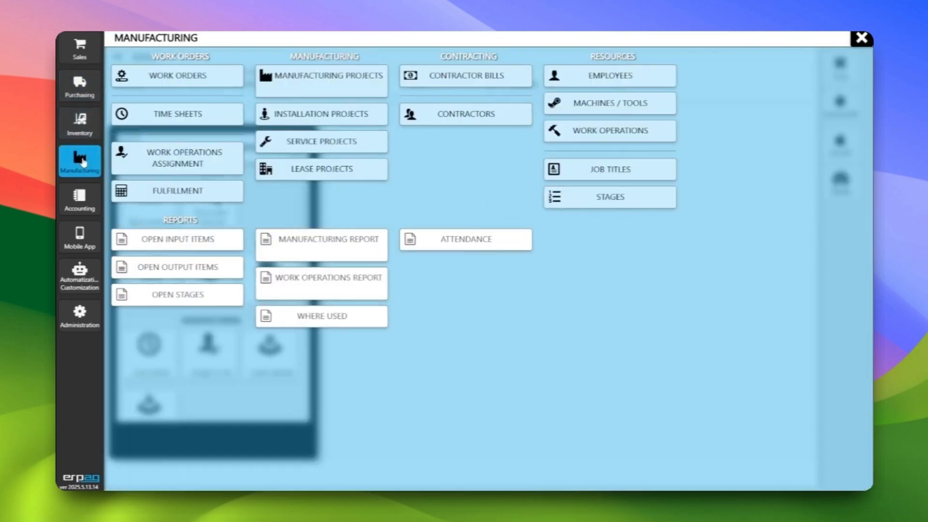
left_click(180, 80)
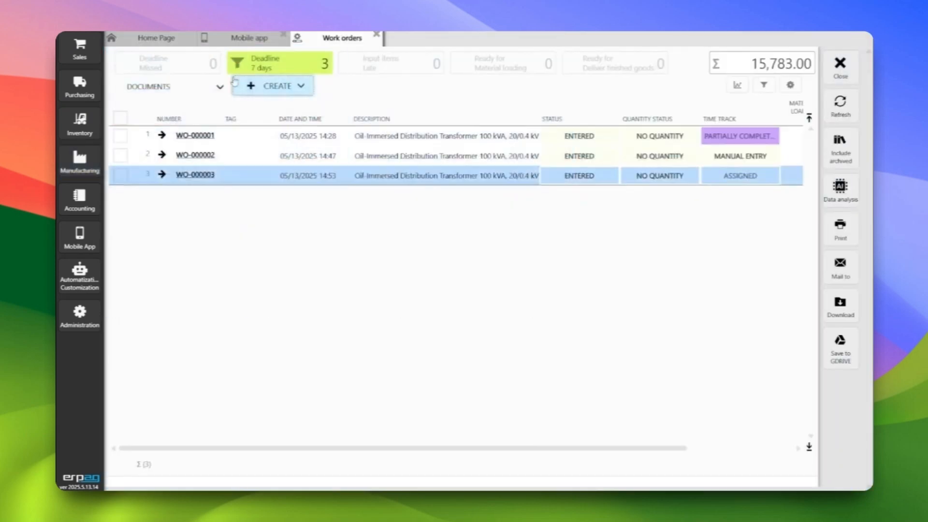
left_click(278, 89)
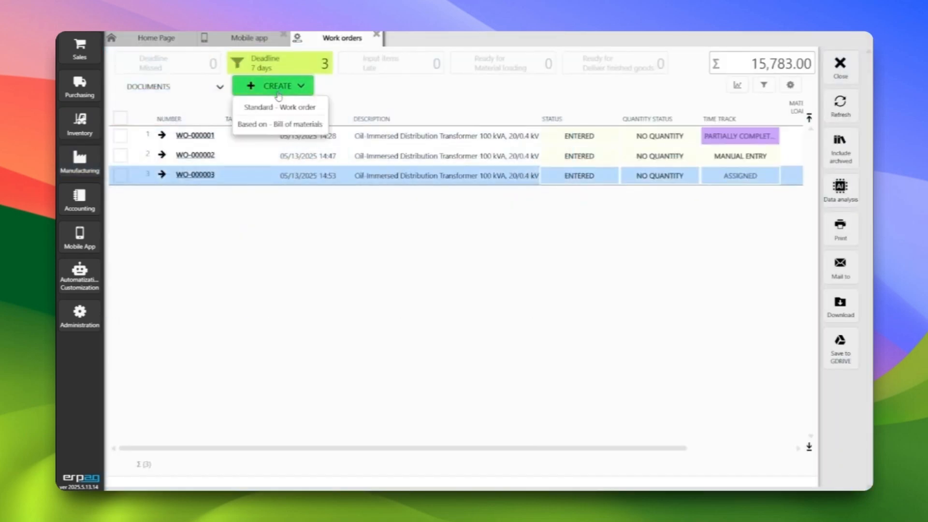
left_click(279, 124)
left_click(372, 141)
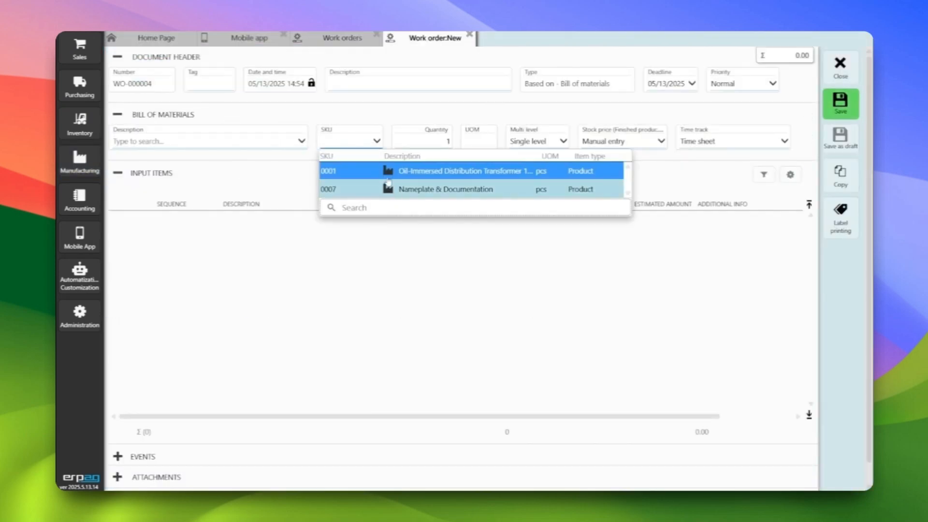
left_click(372, 175)
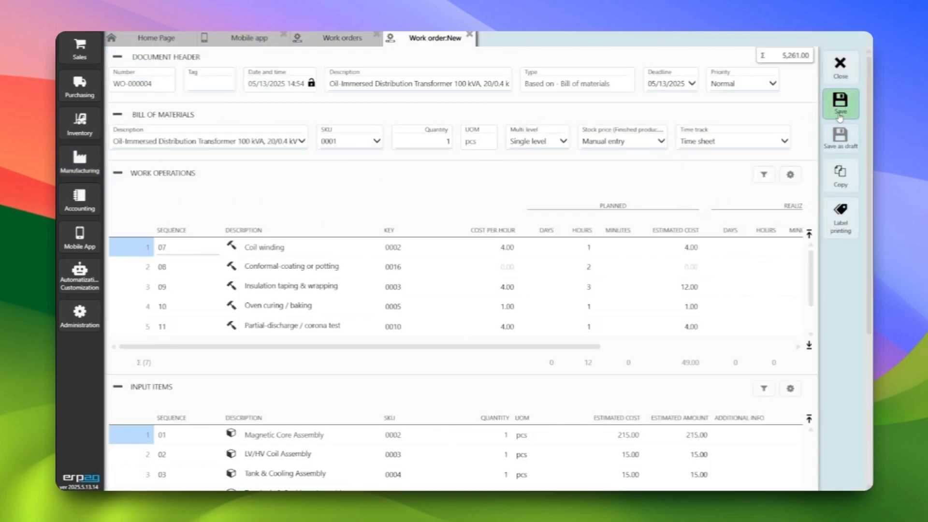
left_click(840, 116)
left_click(837, 68)
left_click(834, 71)
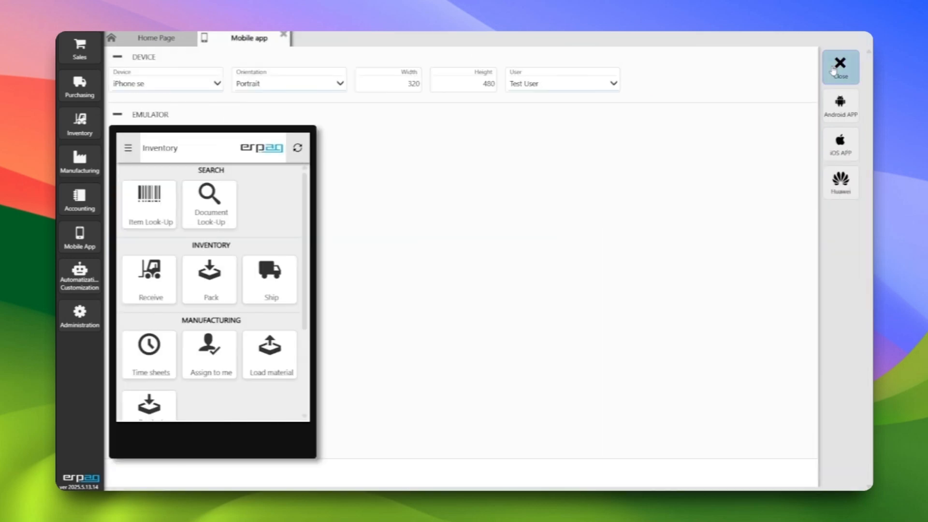
Assign all seven operations of work order WO-000004 to the current user in the mobile app
left_click(225, 355)
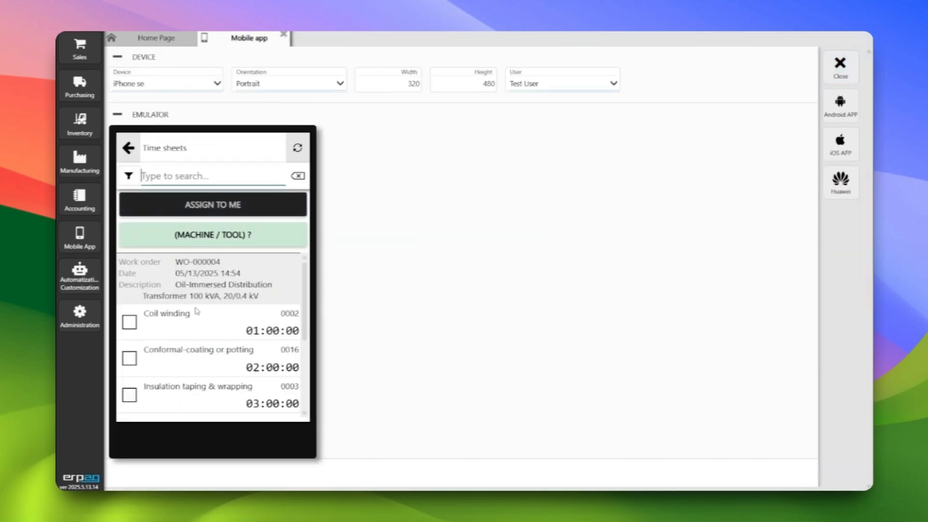
scroll(199, 313, "down", 3)
scroll(204, 321, "up", 3)
left_click(131, 324)
left_click(130, 360)
scroll(140, 364, "down", 3)
left_click(133, 290)
left_click(132, 328)
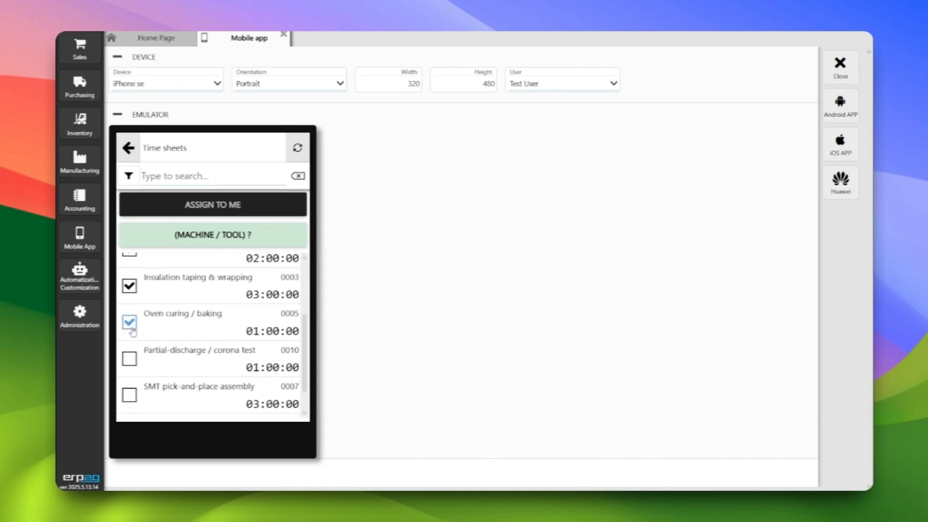
left_click(129, 359)
scroll(131, 367, "down", 2)
left_click(129, 361)
left_click(129, 394)
scroll(155, 354, "up", 5)
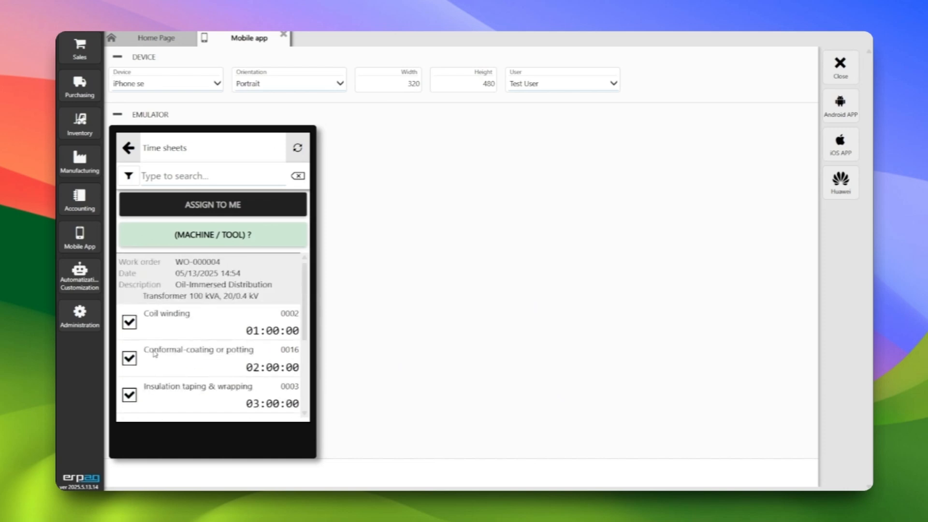
left_click(222, 204)
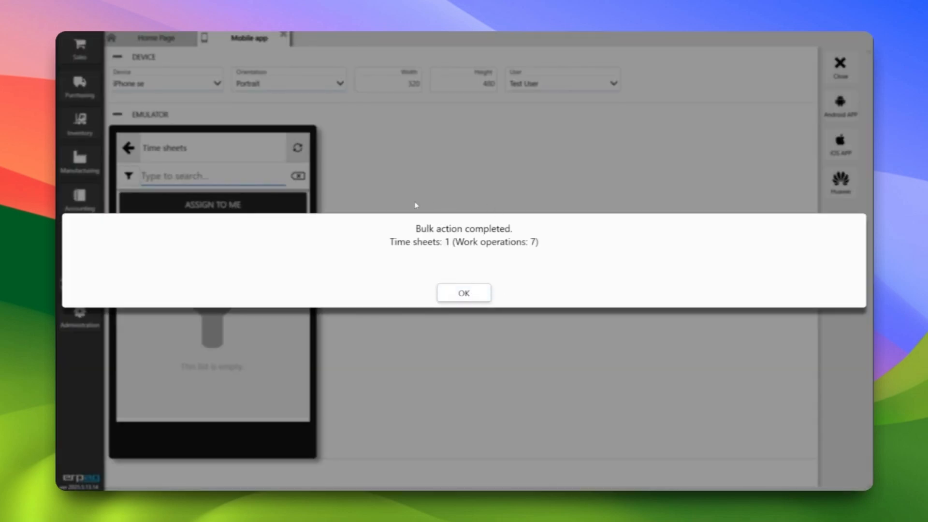
left_click(465, 294)
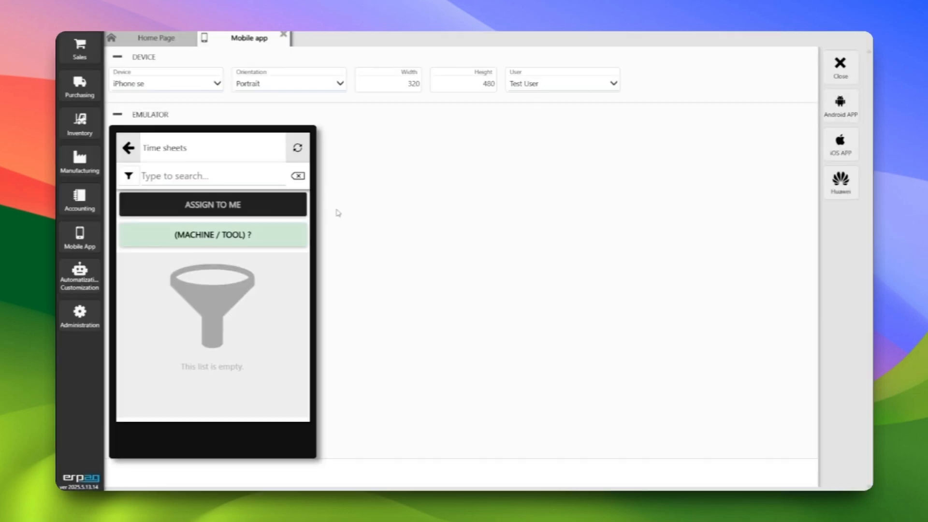
Open the assigned time sheets in the mobile app and start the stopwatch for Conformal-coating or potting
left_click(133, 146)
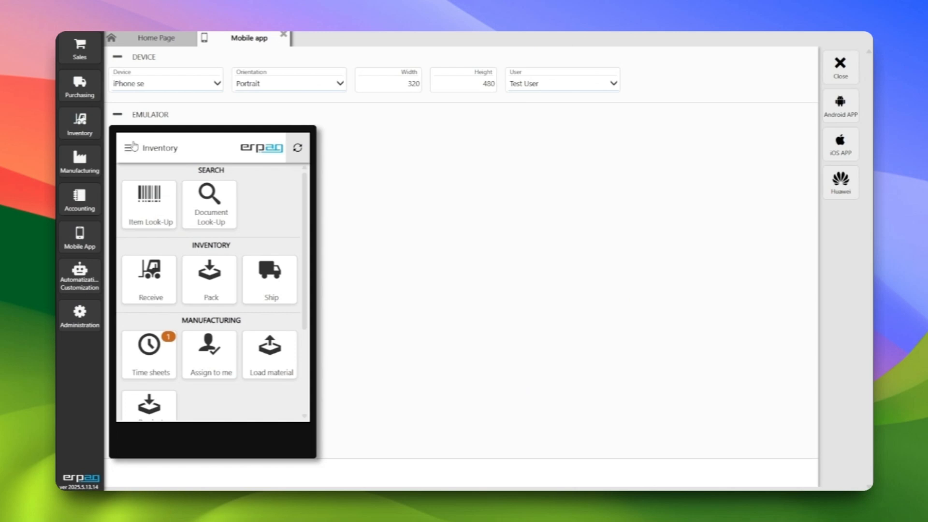
left_click(157, 358)
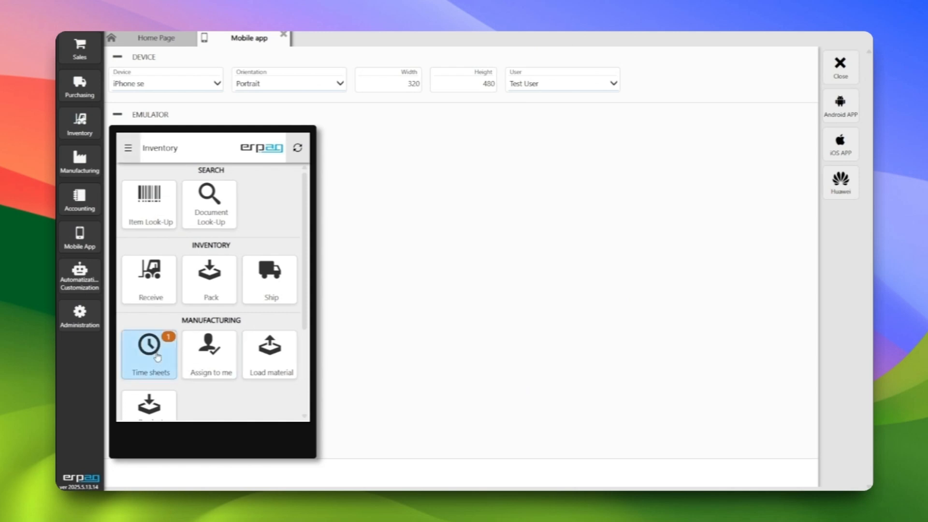
scroll(189, 329, "down", 3)
scroll(188, 329, "up", 2)
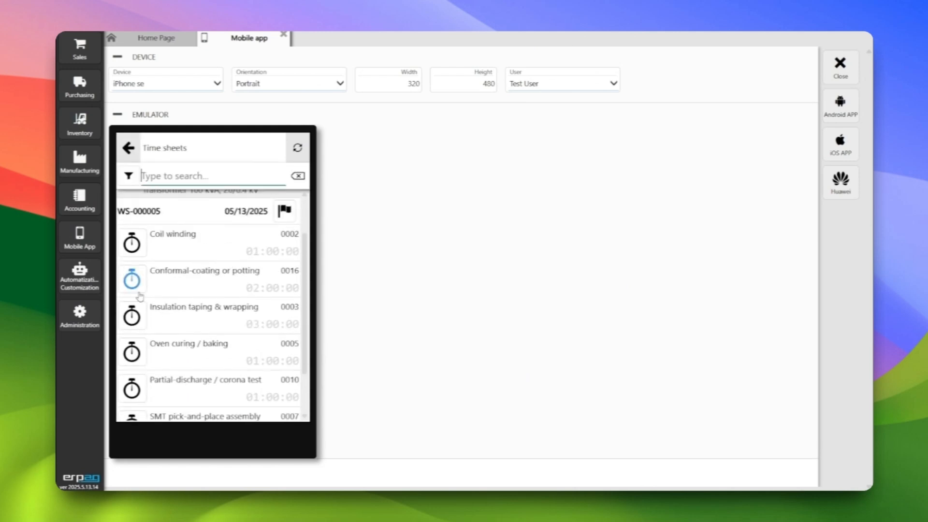
left_click(133, 283)
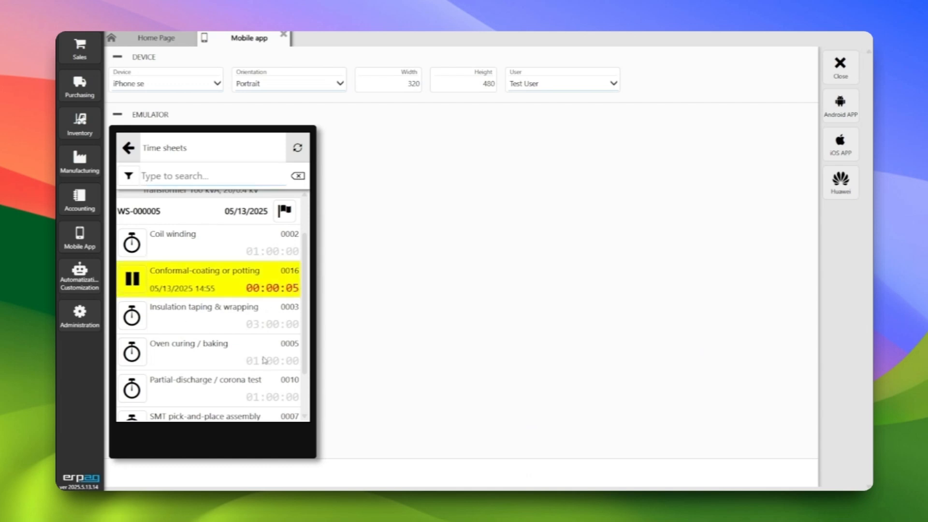
Leave and reopen the mobile time sheets, and stop the stopwatch for Conformal-coating or potting
left_click(131, 152)
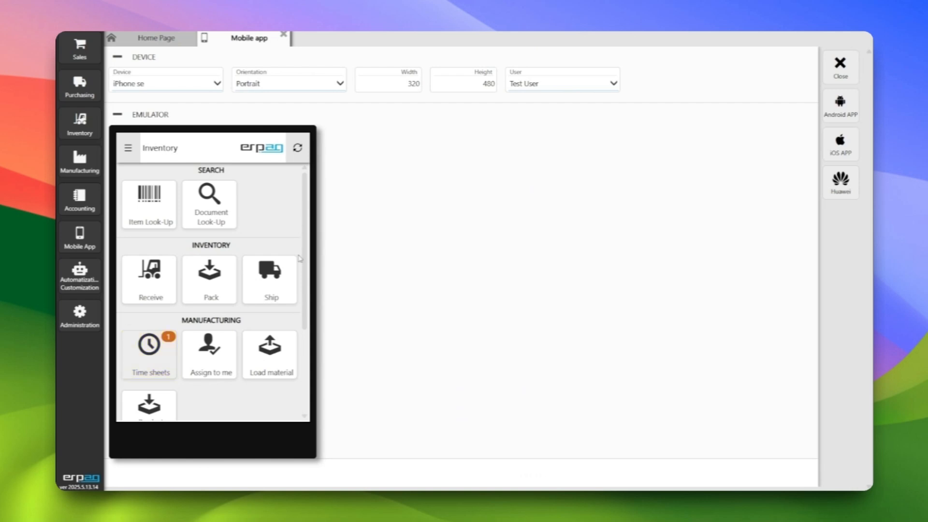
left_click(144, 346)
left_click(140, 347)
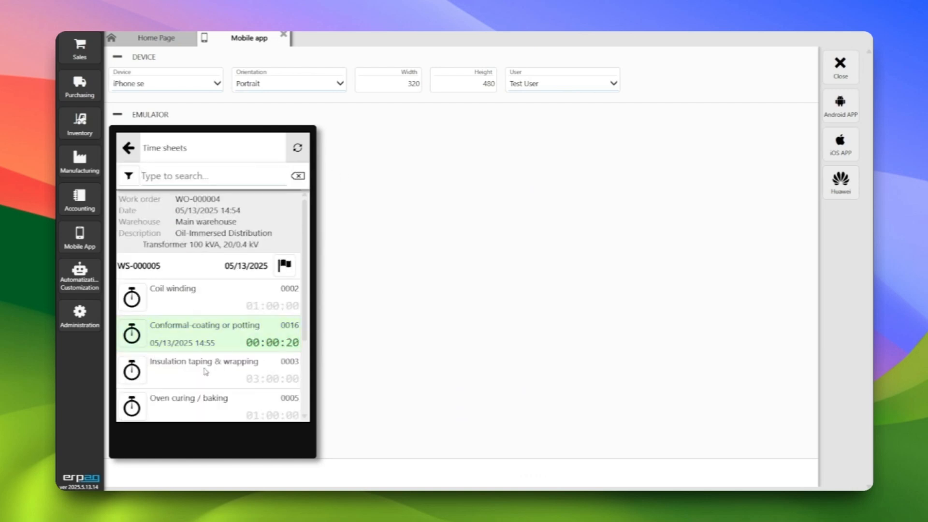
Start and stop the stopwatch for Coil winding in time sheet WS-000005
left_click(136, 302)
scroll(202, 328, "down", 1)
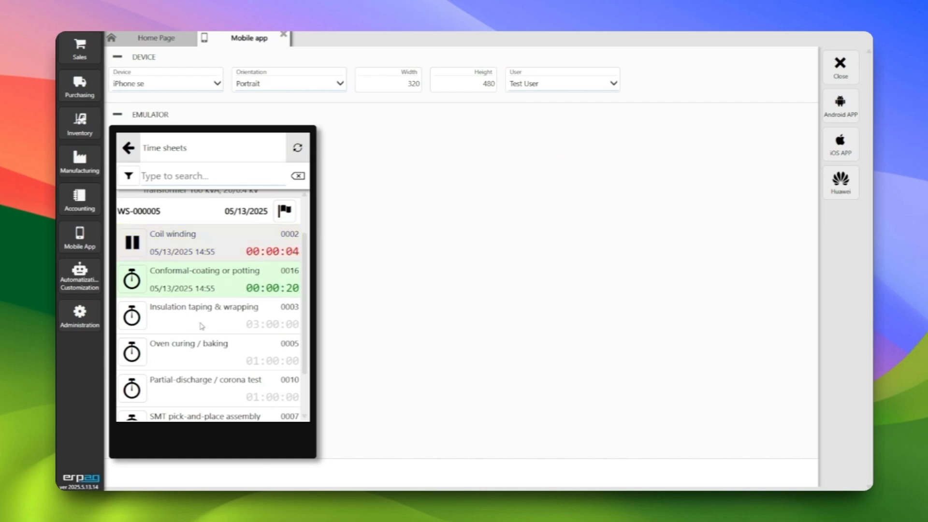
left_click(133, 243)
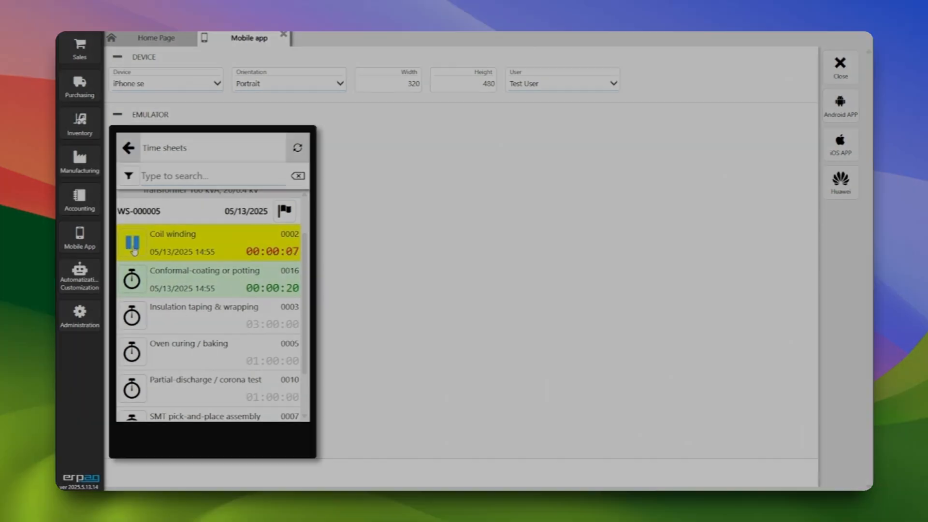
left_click(522, 293)
Review the operations in time sheet WS-000005 and force it complete despite its untimed operations
scroll(203, 338, "down", 4)
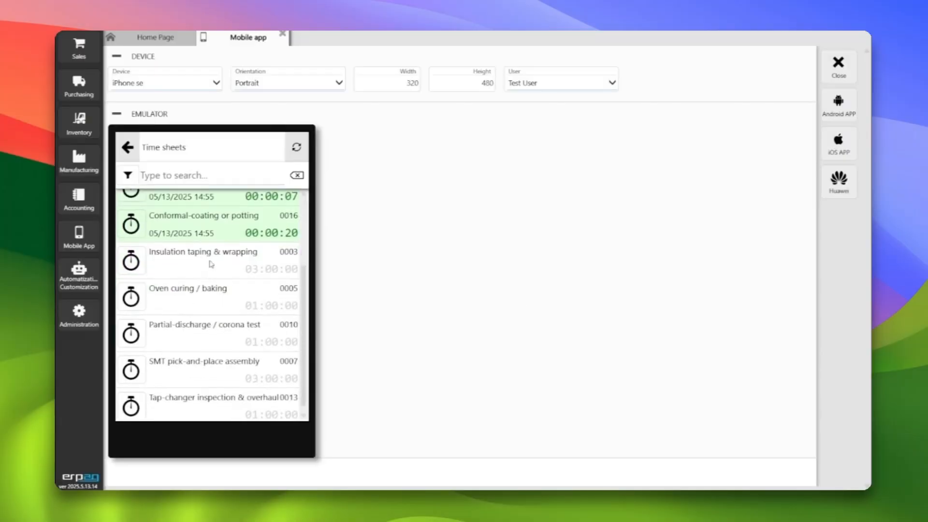
scroll(205, 337, "up", 1)
scroll(205, 324, "down", 1)
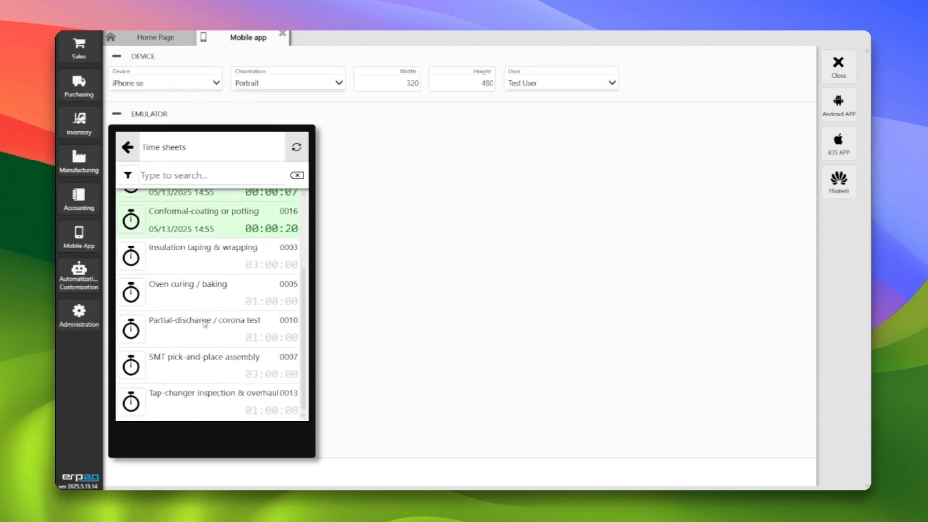
scroll(204, 332, "up", 1)
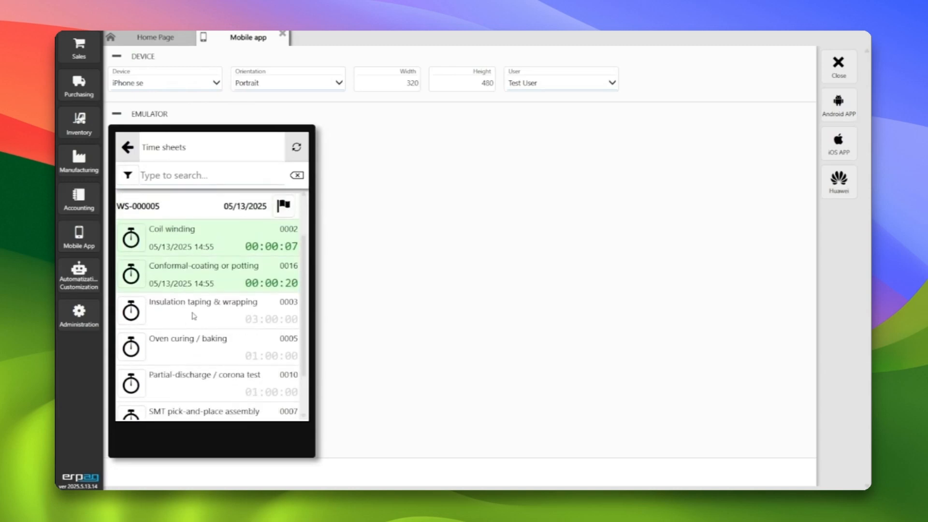
left_click(285, 208)
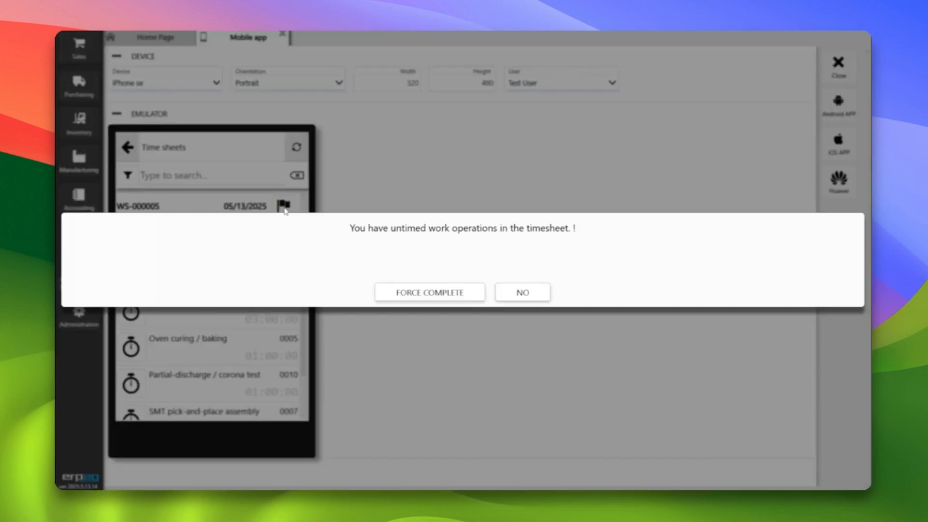
left_click(405, 294)
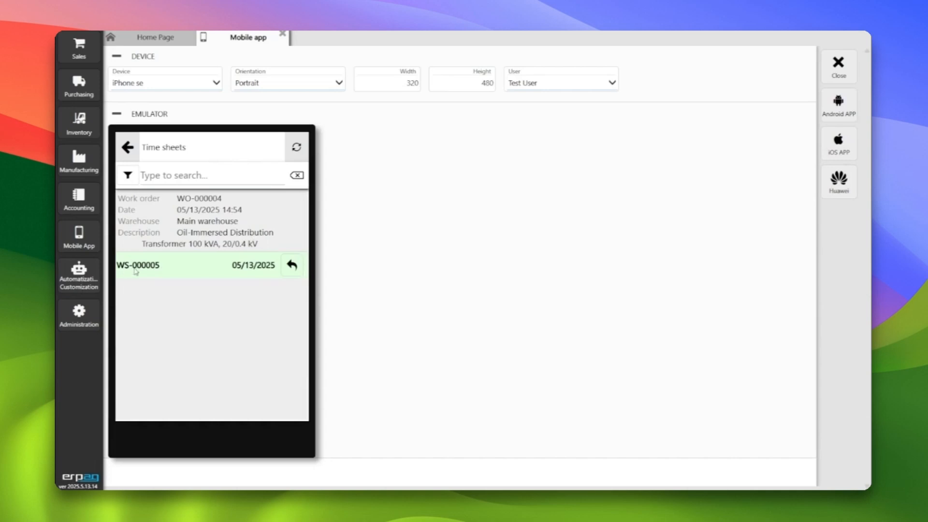
Show the undo option for completed time sheet WS-000005, decline it, and return to the mobile Inventory home screen
left_click(290, 270)
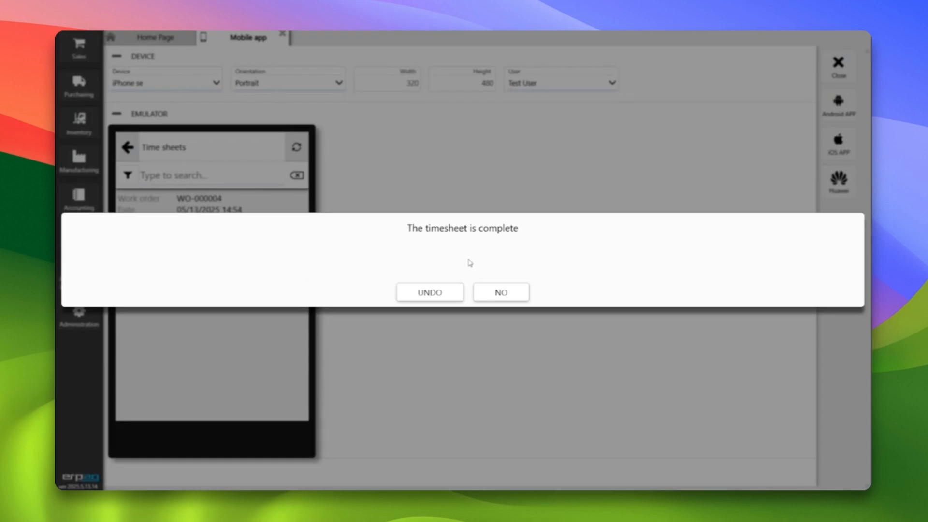
left_click(500, 292)
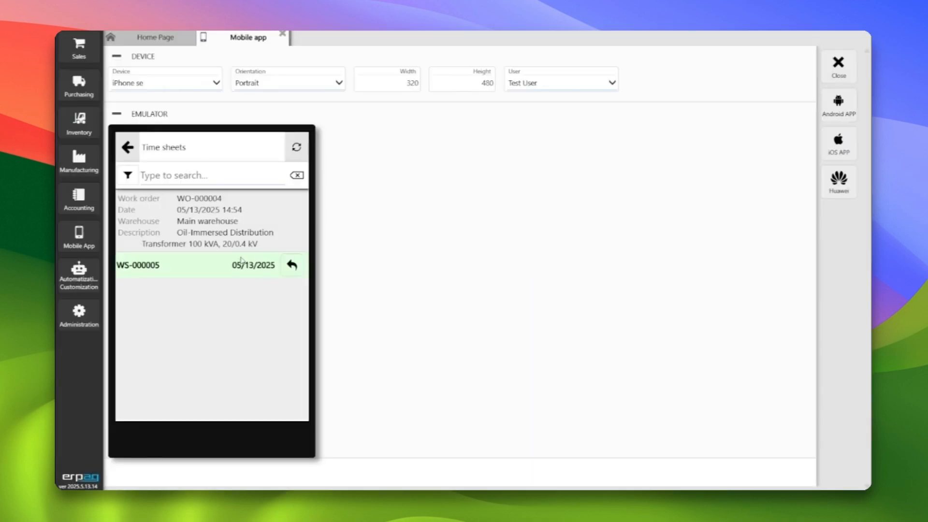
left_click(129, 150)
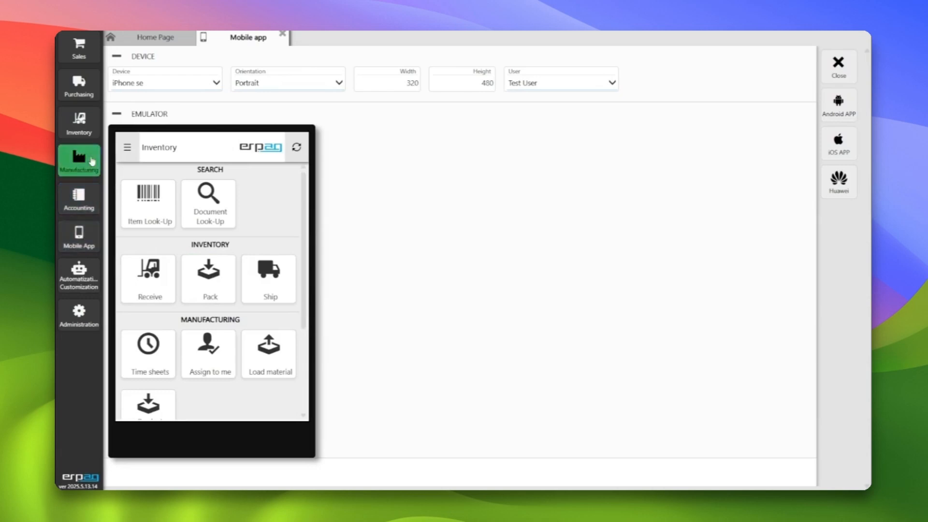
Check the desktop time sheets list for stopwatches and active work operations, and close the list
left_click(80, 159)
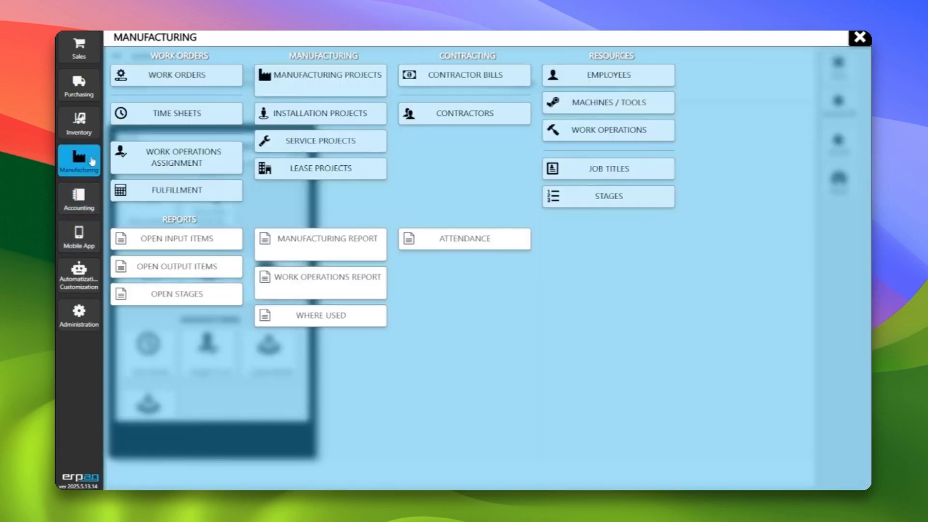
left_click(173, 115)
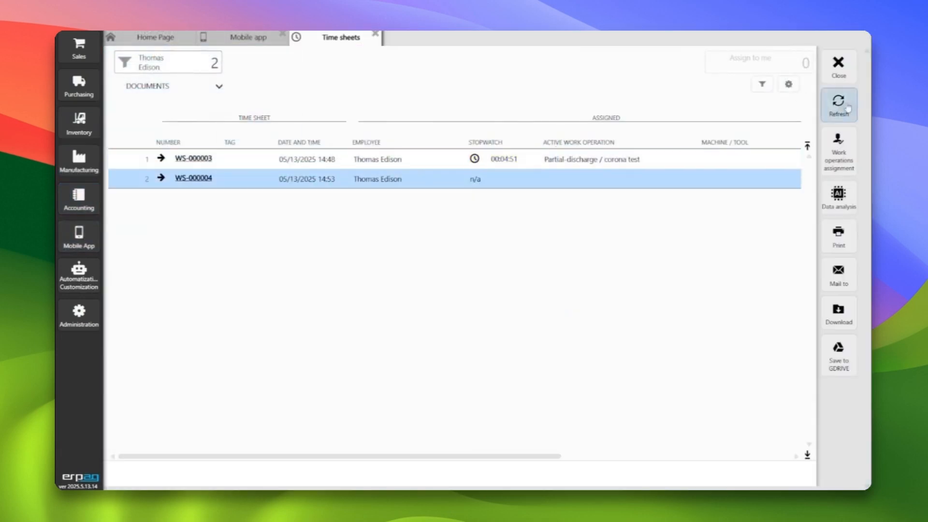
left_click(563, 159)
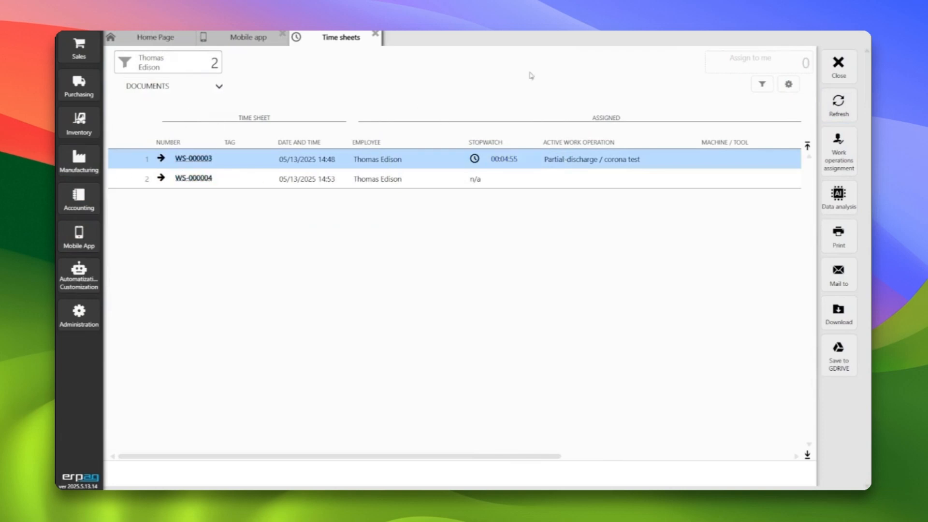
left_click(839, 66)
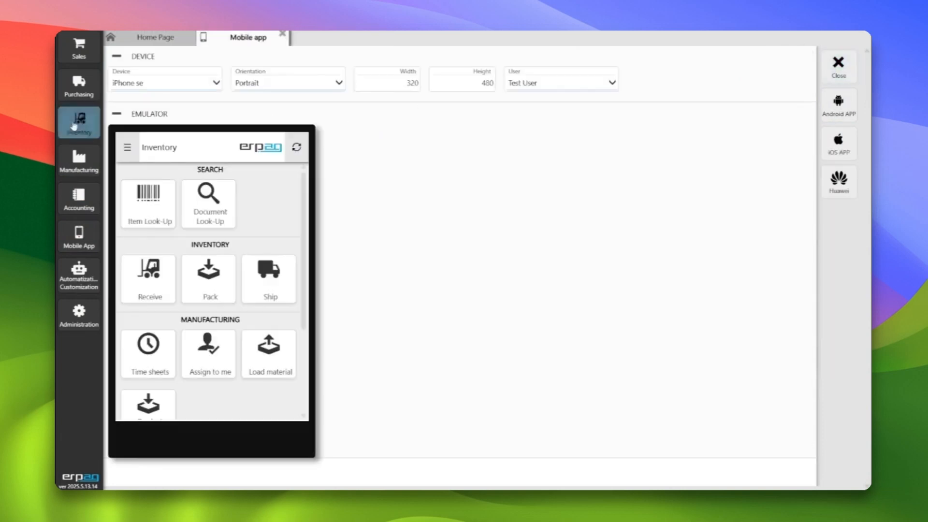
Open Work operations assignment, select all the unassigned WO-000004 operations, and clear the selection again
left_click(88, 161)
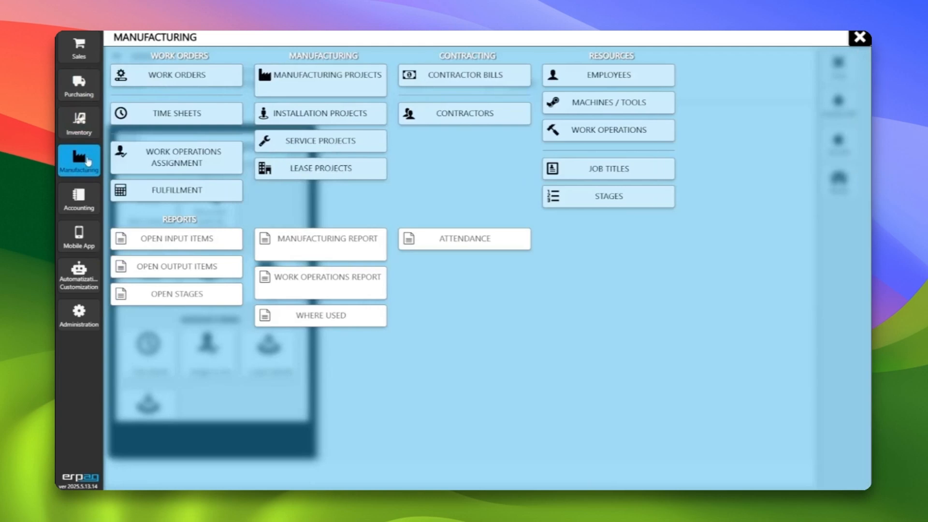
left_click(189, 170)
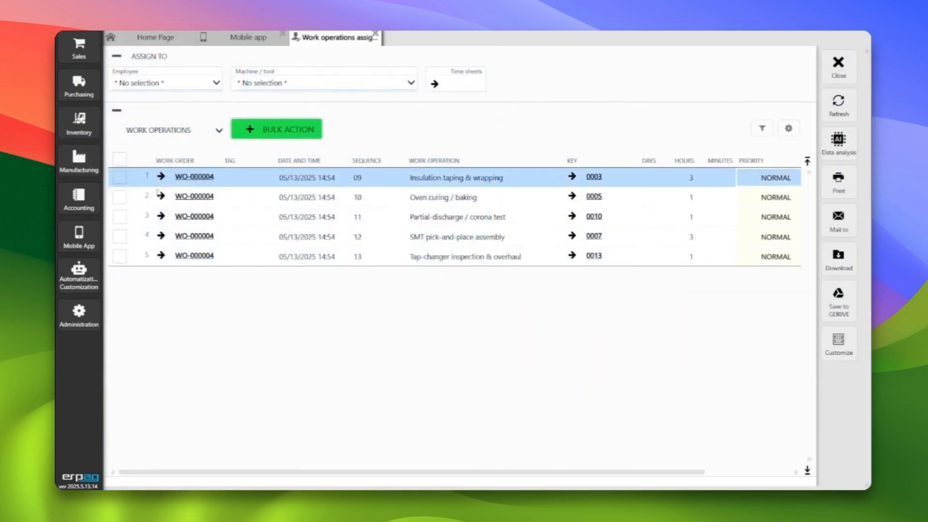
left_click(119, 158)
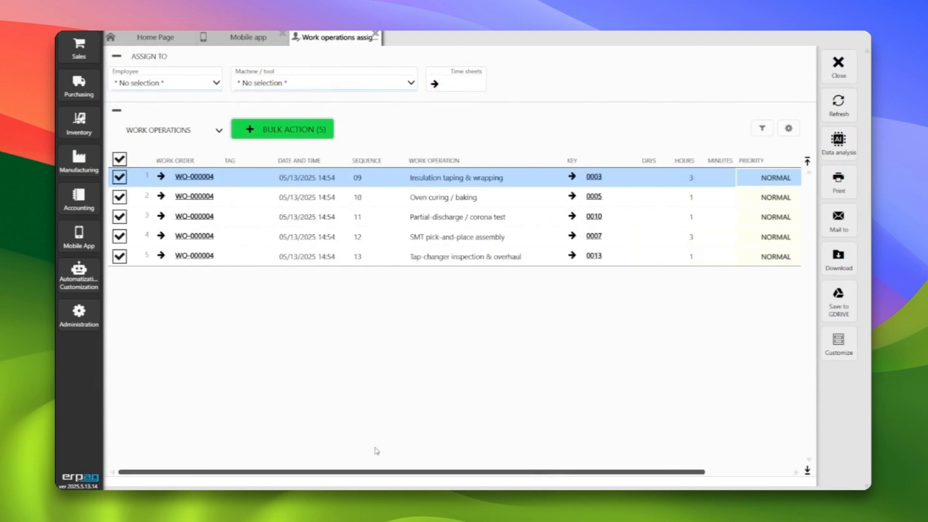
left_click(120, 159)
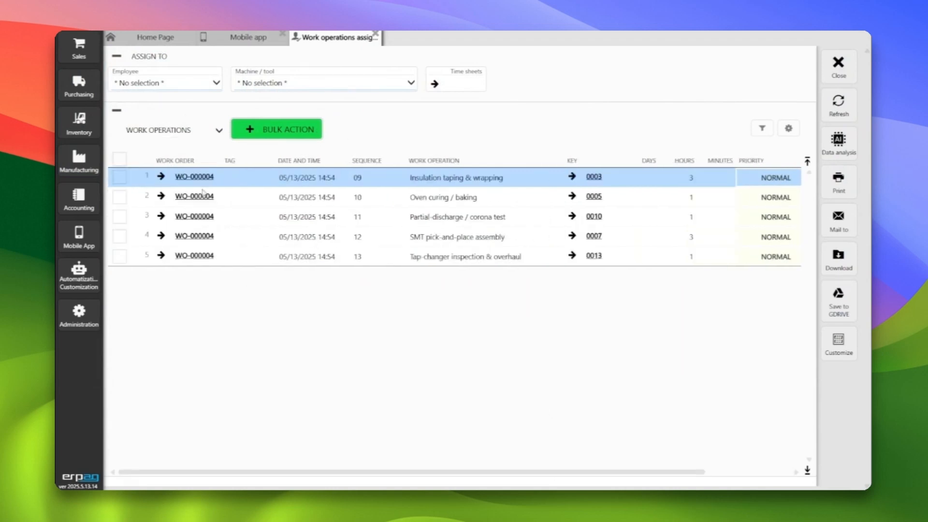
Close the assignment list and start a new bill-of-materials work order for product 0001, Oil-Immersed Distribution Transformer
left_click(839, 65)
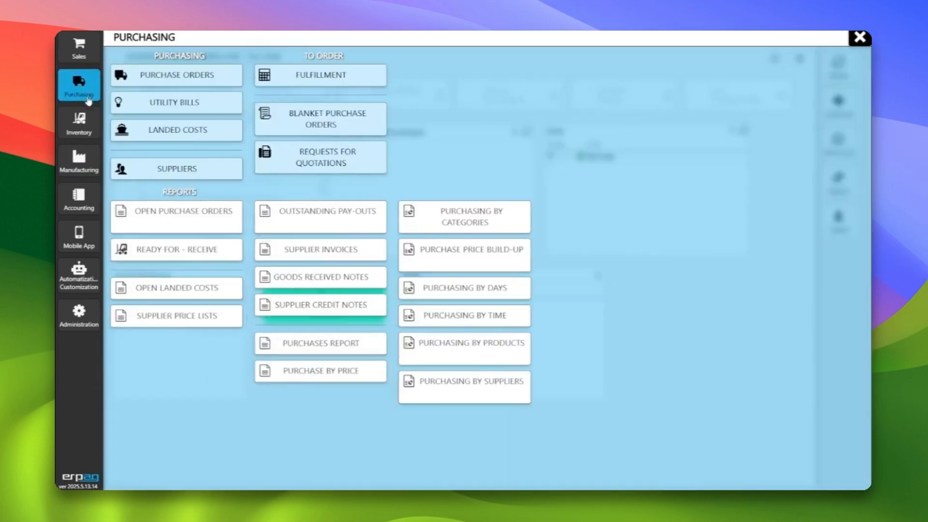
mouse_move(76, 175)
left_click(177, 75)
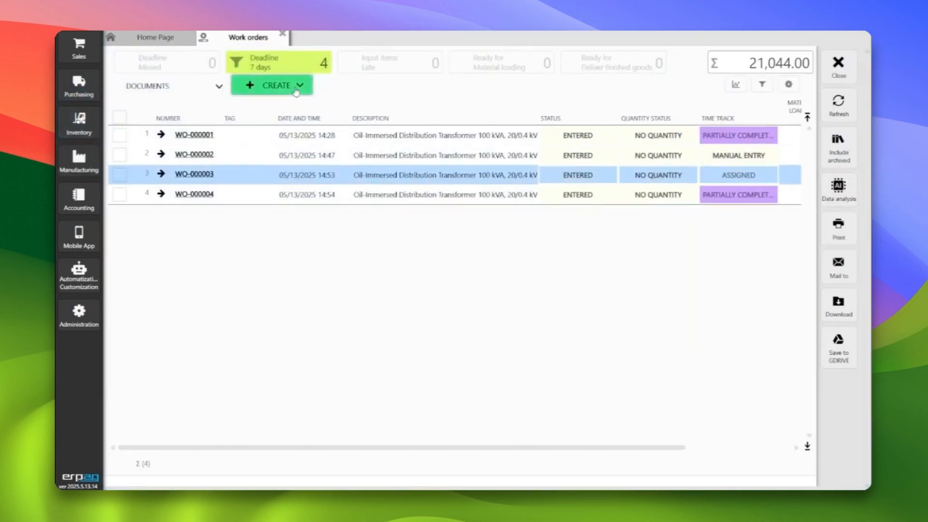
left_click(275, 85)
left_click(295, 124)
left_click(366, 139)
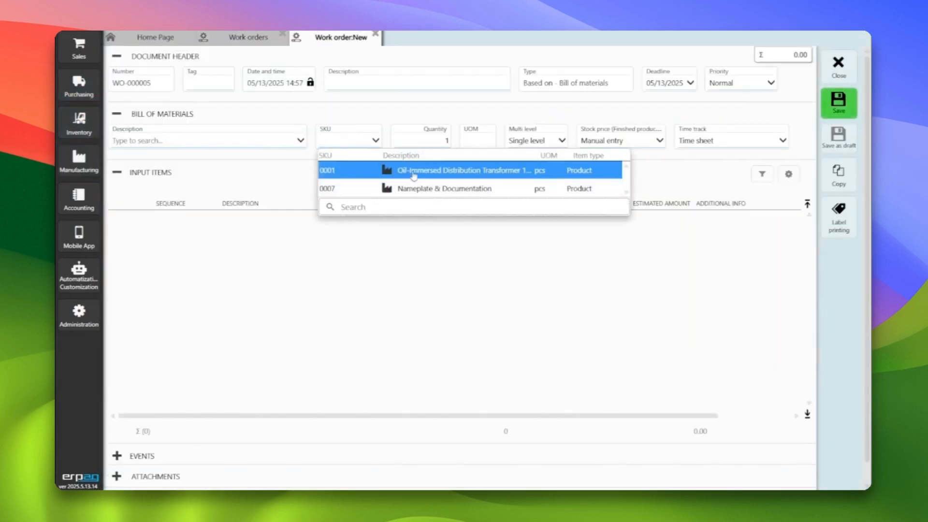
left_click(412, 169)
Set the new work order's quantity to 2 and its priority to High, save it, and close the work orders
left_click(442, 140)
type("2")
left_click(745, 82)
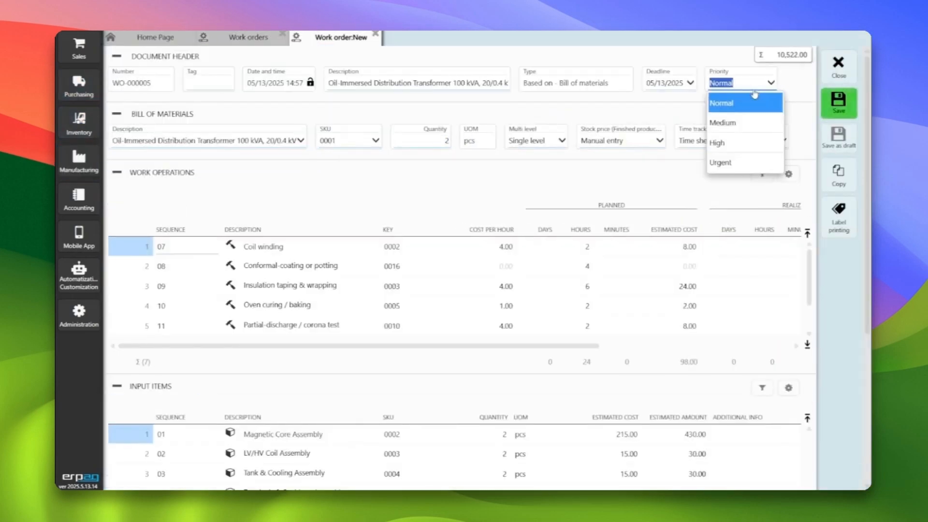
left_click(750, 144)
left_click(838, 106)
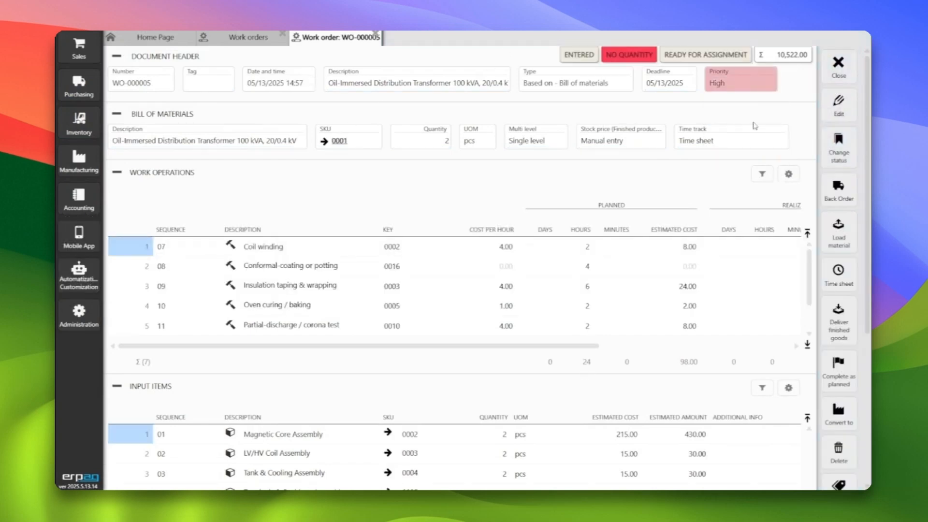
left_click(838, 65)
left_click(837, 65)
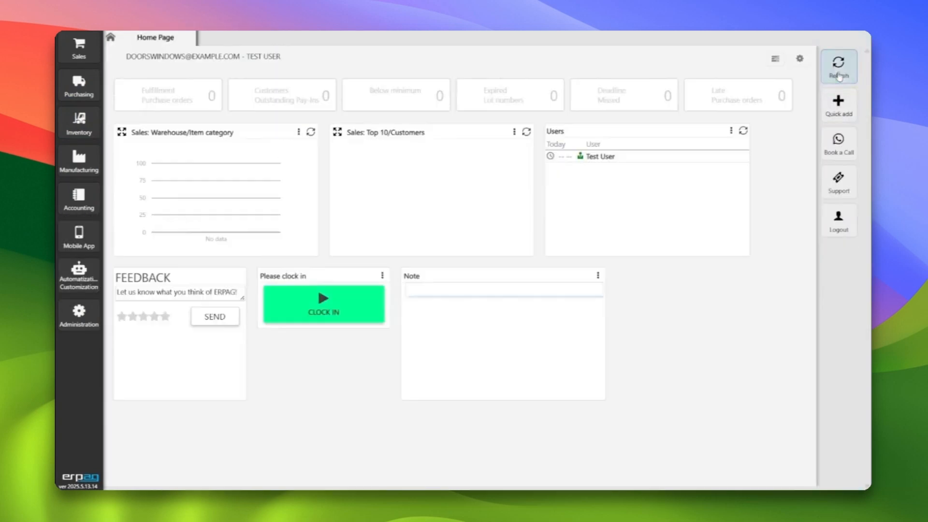
Open Work operations assignment and select the WO-000005 operations with sequences 07, 08, 09 and 10
left_click(78, 159)
left_click(157, 164)
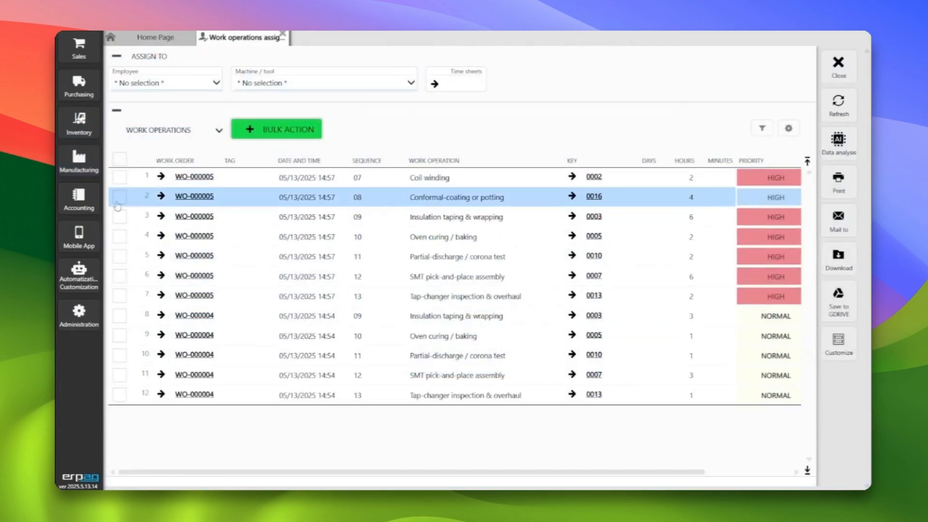
left_click(119, 177)
left_click(120, 197)
left_click(119, 216)
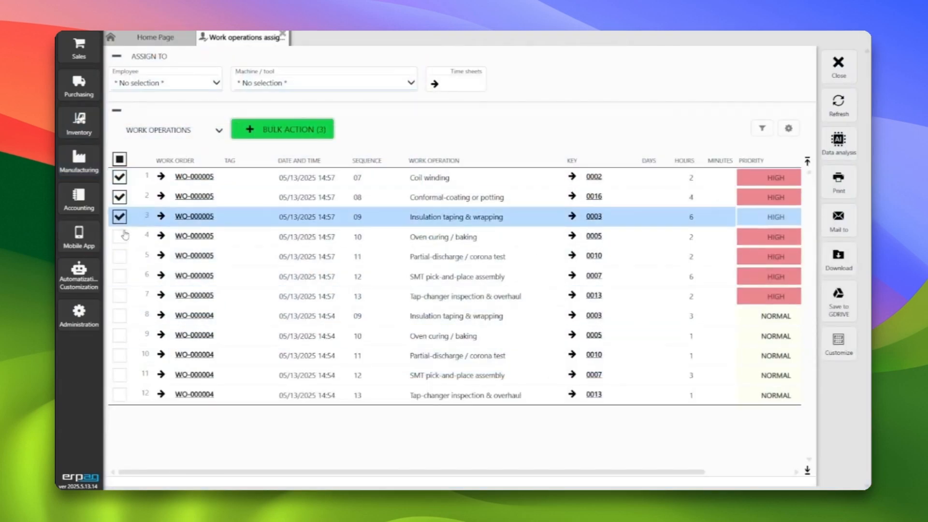
left_click(119, 236)
Create a time sheet from the four selected operations, assigned to employee Nikola Tesla with no machine or tool
mouse_move(240, 124)
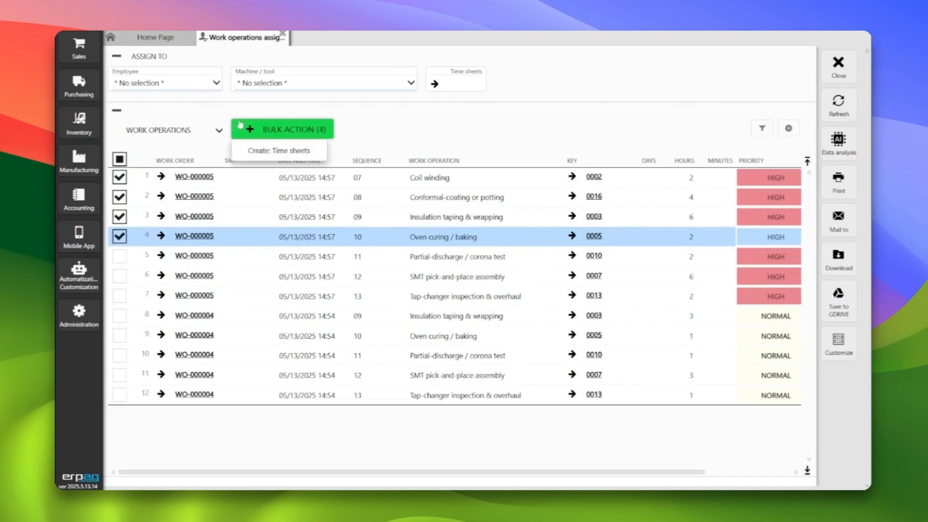
left_click(279, 150)
left_click(420, 292)
left_click(359, 261)
left_click(365, 296)
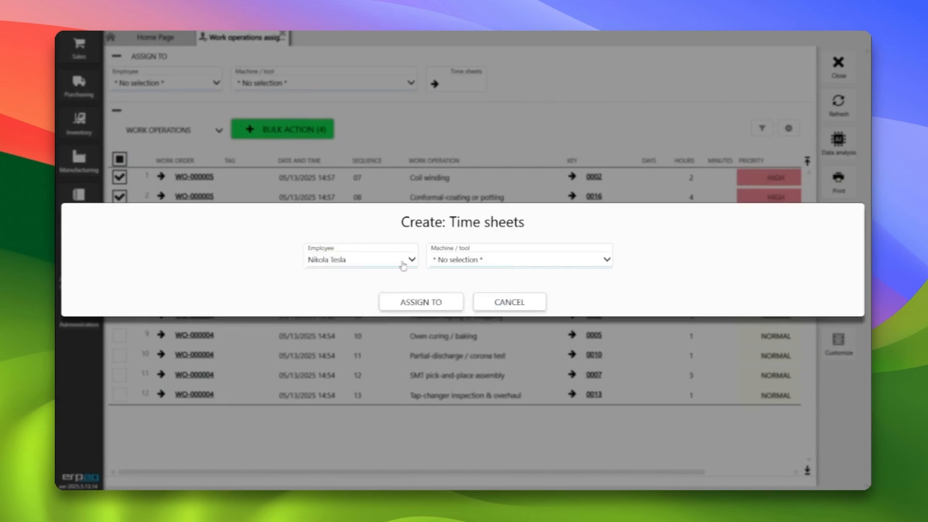
left_click(429, 302)
left_click(465, 292)
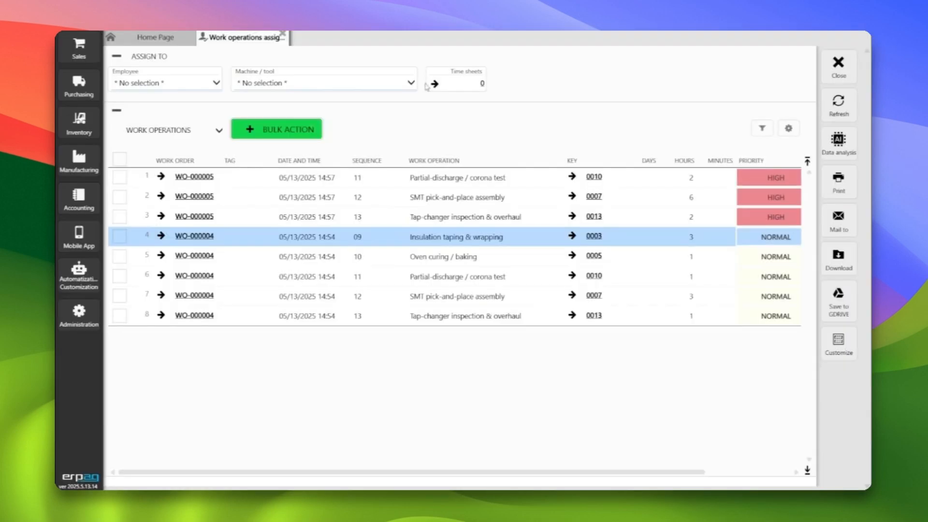
Open the smartphone Inventory app and check the WO-000005 operations in Time sheets and in Assign to me
left_click(838, 65)
left_click(78, 236)
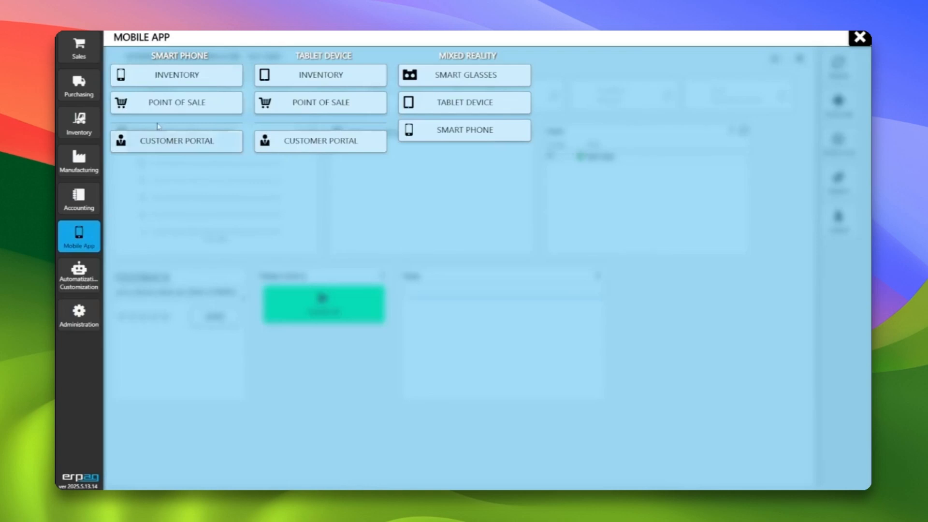
left_click(177, 72)
left_click(147, 358)
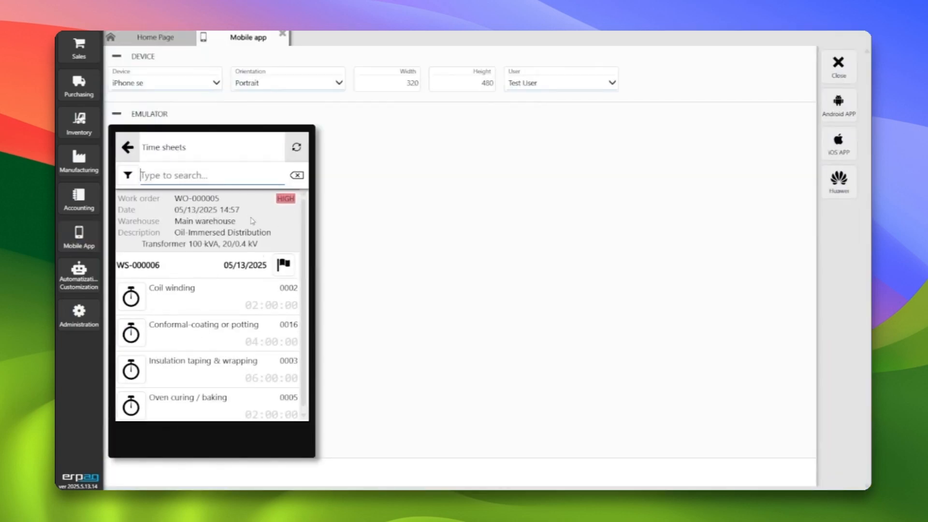
left_click(125, 143)
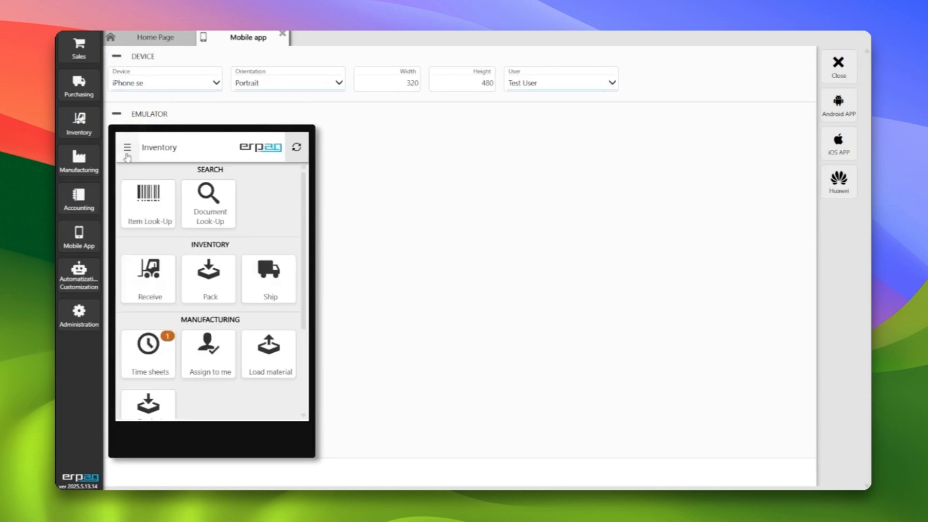
left_click(218, 360)
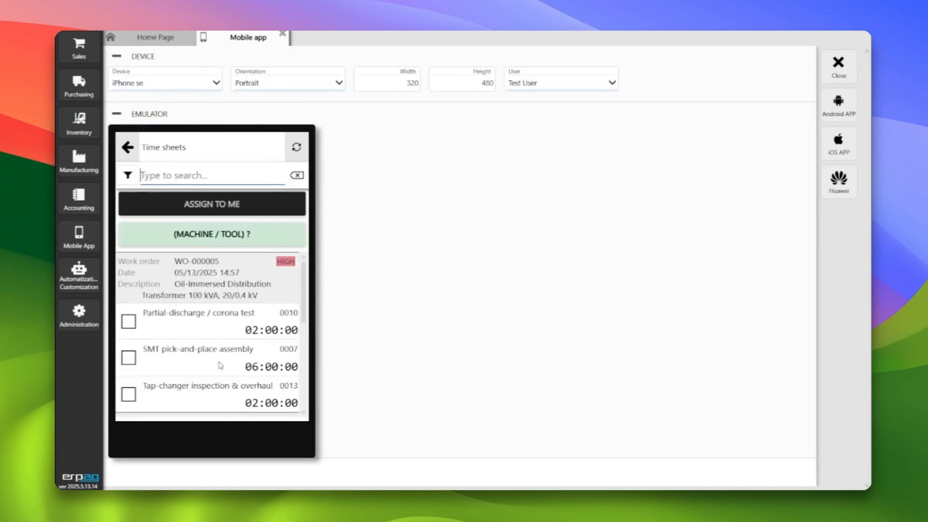
left_click(127, 147)
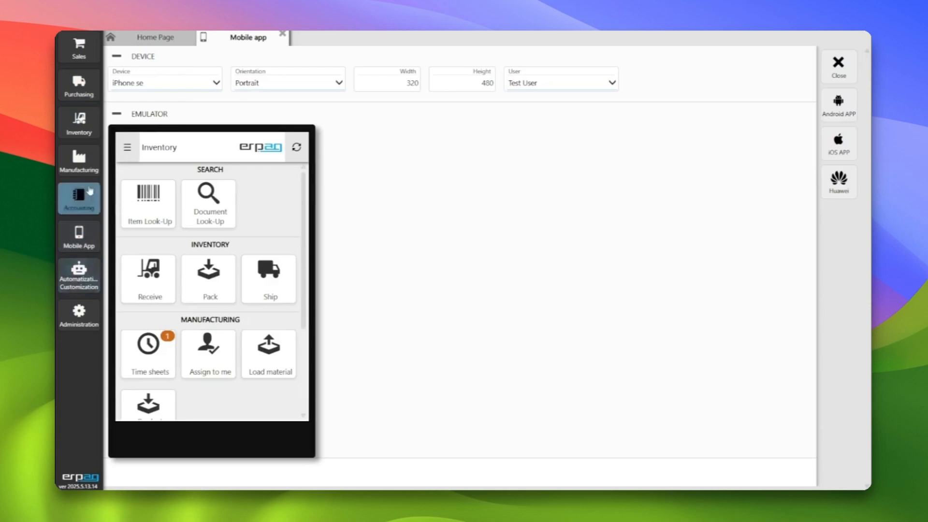
Open the Machines / tools list, view the record of machine 0001, Core-cutting shear; Stacking press, and close the record
left_click(78, 157)
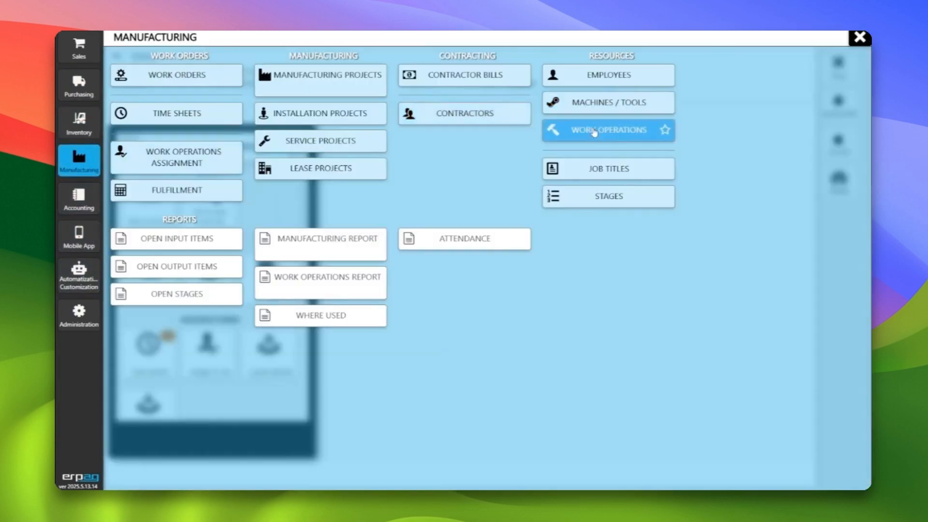
left_click(609, 102)
double_click(607, 107)
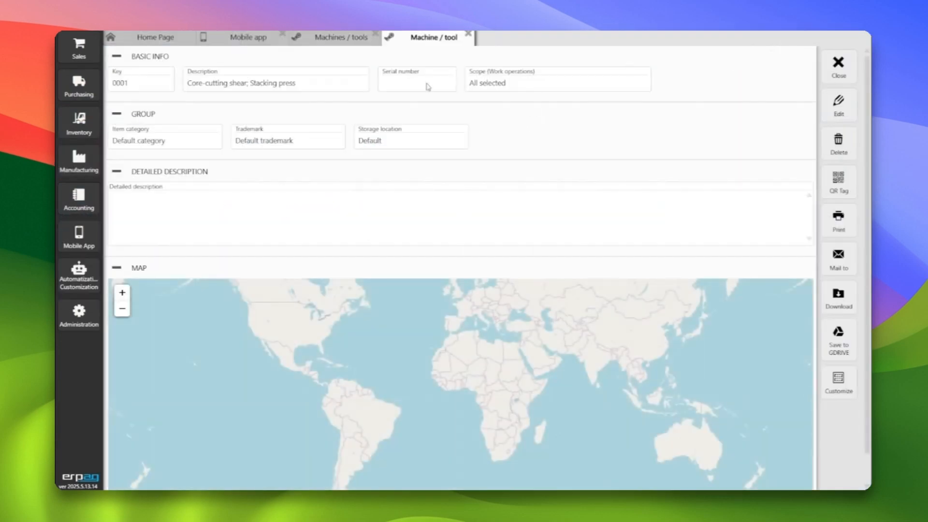
left_click(838, 66)
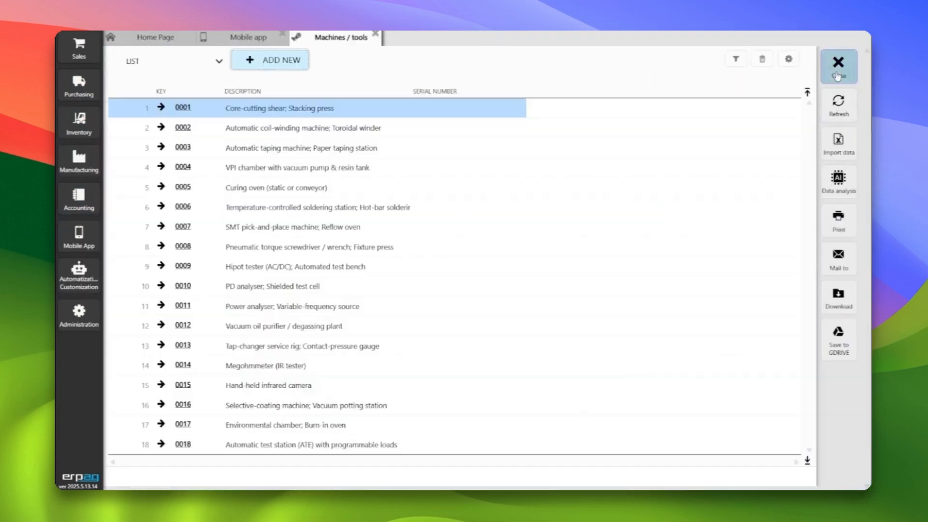